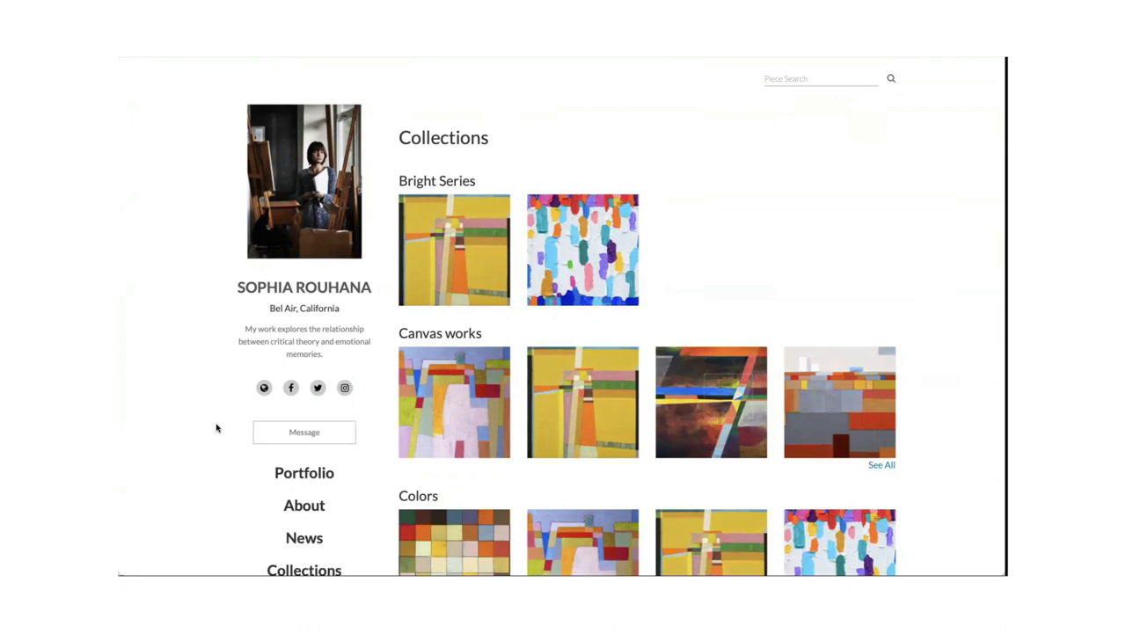
Open the Average Dimensionality piece from the Portfolio and scroll down to its description.
{"action": "scroll", "coordinate": [216, 428], "scroll_direction": "down", "scroll_amount": 3}
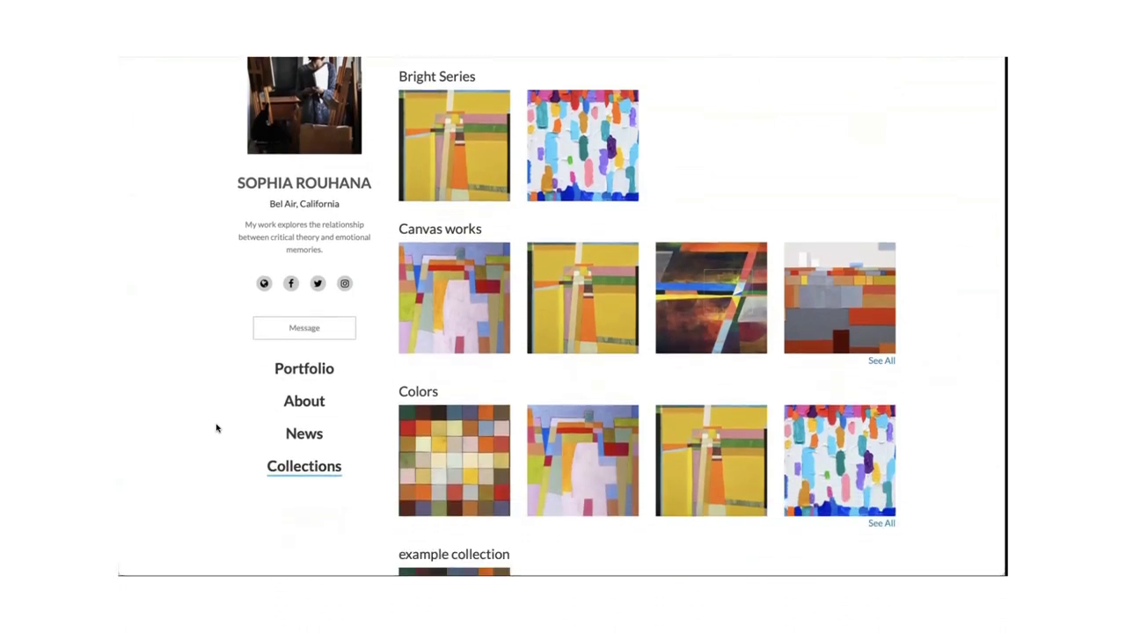
{"action": "scroll", "coordinate": [217, 445], "scroll_direction": "up", "scroll_amount": 2}
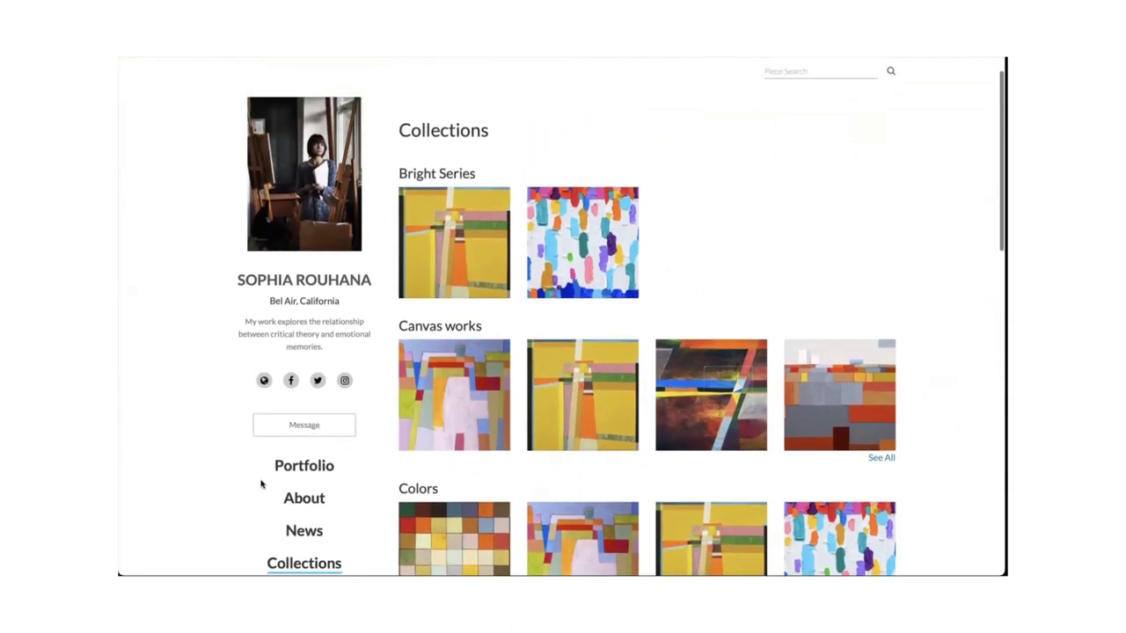
{"action": "left_click", "coordinate": [304, 470]}
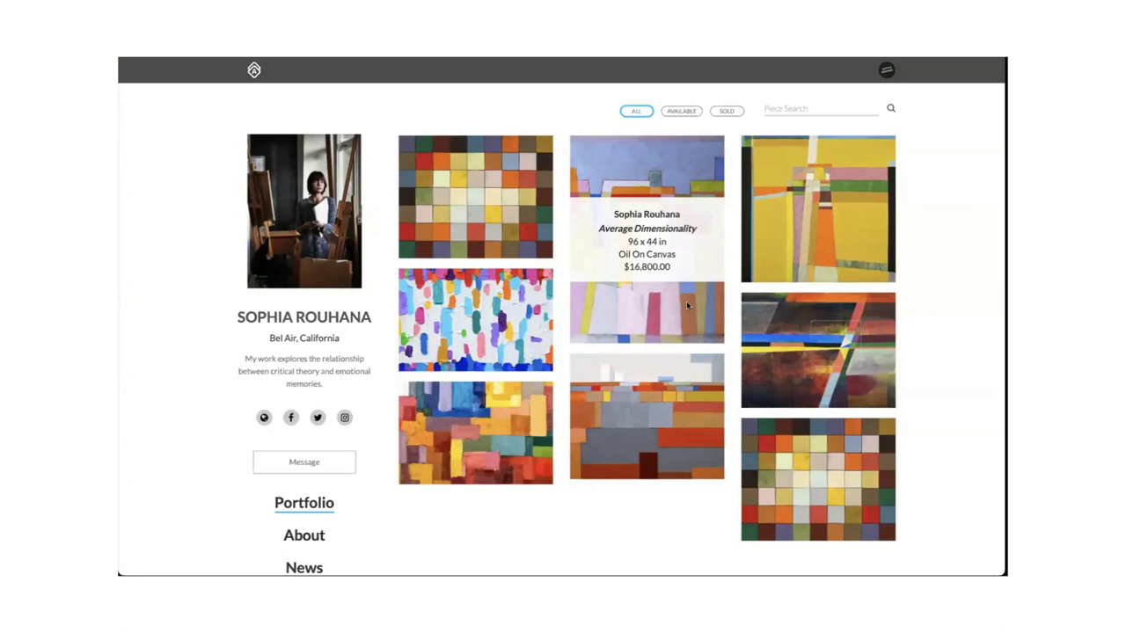
{"action": "left_click", "coordinate": [687, 305]}
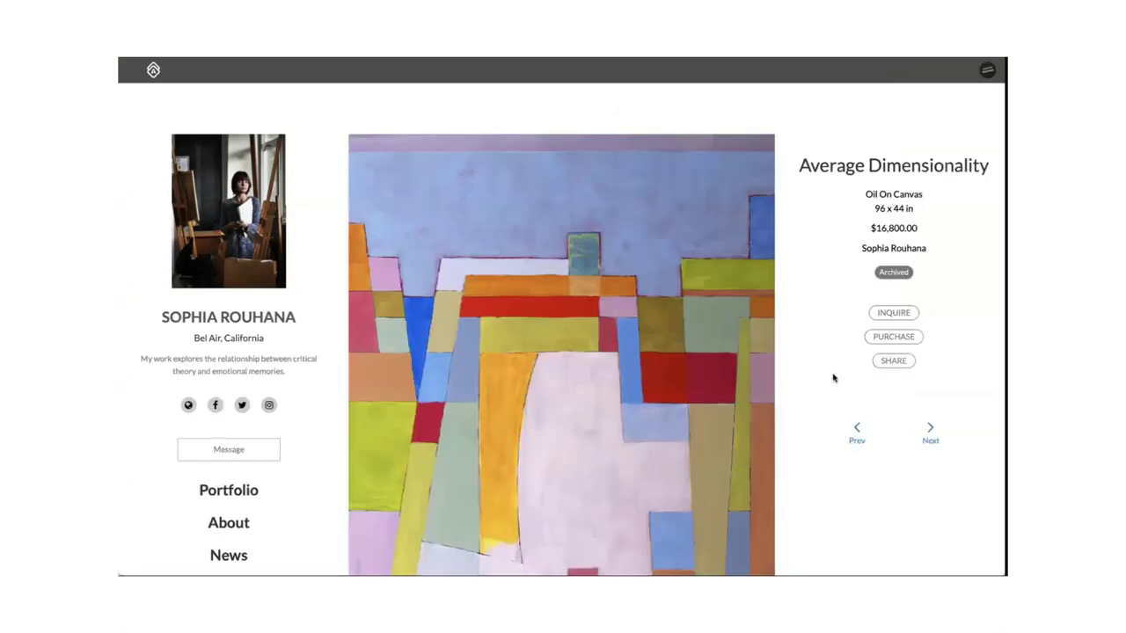
{"action": "scroll", "coordinate": [834, 379], "scroll_direction": "down", "scroll_amount": 3}
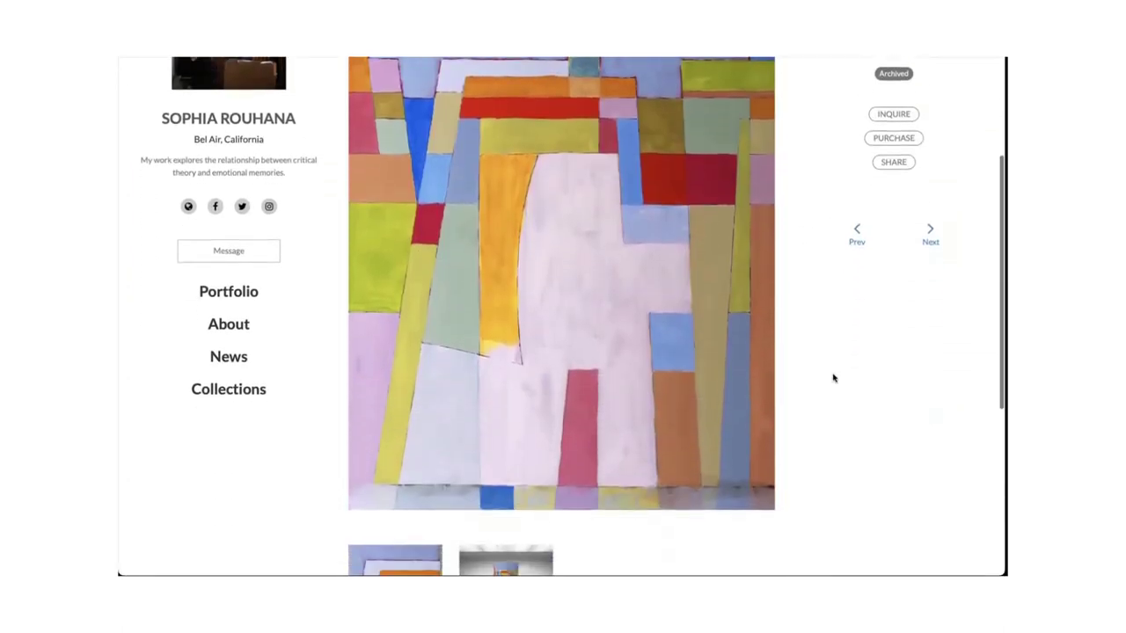
{"action": "scroll", "coordinate": [833, 378], "scroll_direction": "down", "scroll_amount": 2}
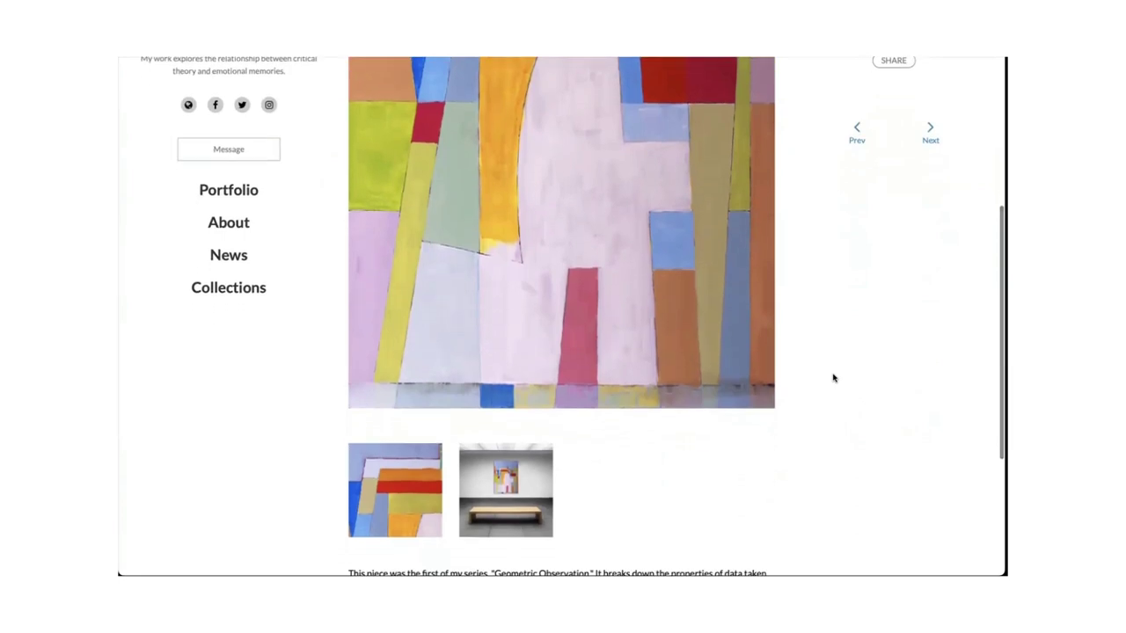
{"action": "scroll", "coordinate": [834, 378], "scroll_direction": "up", "scroll_amount": 1}
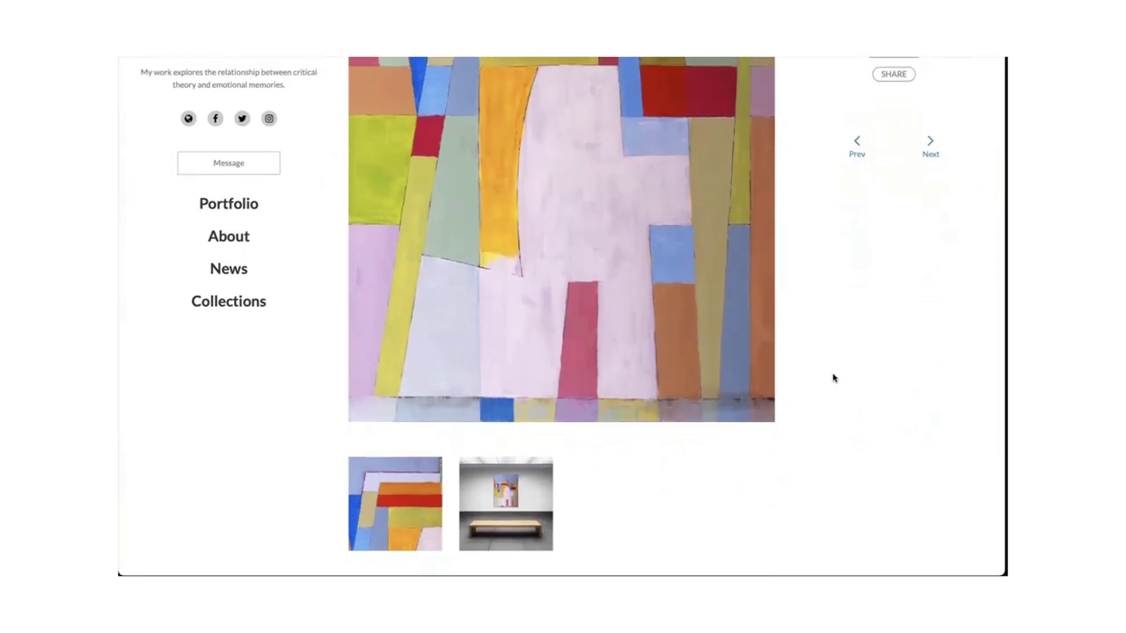
{"action": "scroll", "coordinate": [833, 378], "scroll_direction": "down", "scroll_amount": 4}
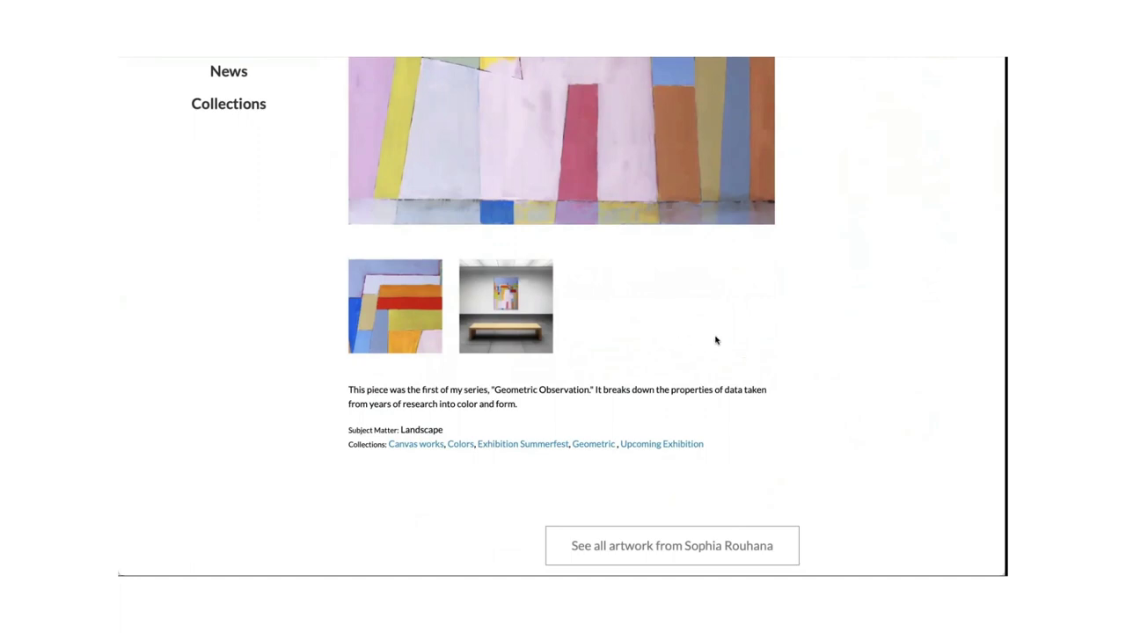
{"action": "left_click", "coordinate": [530, 309]}
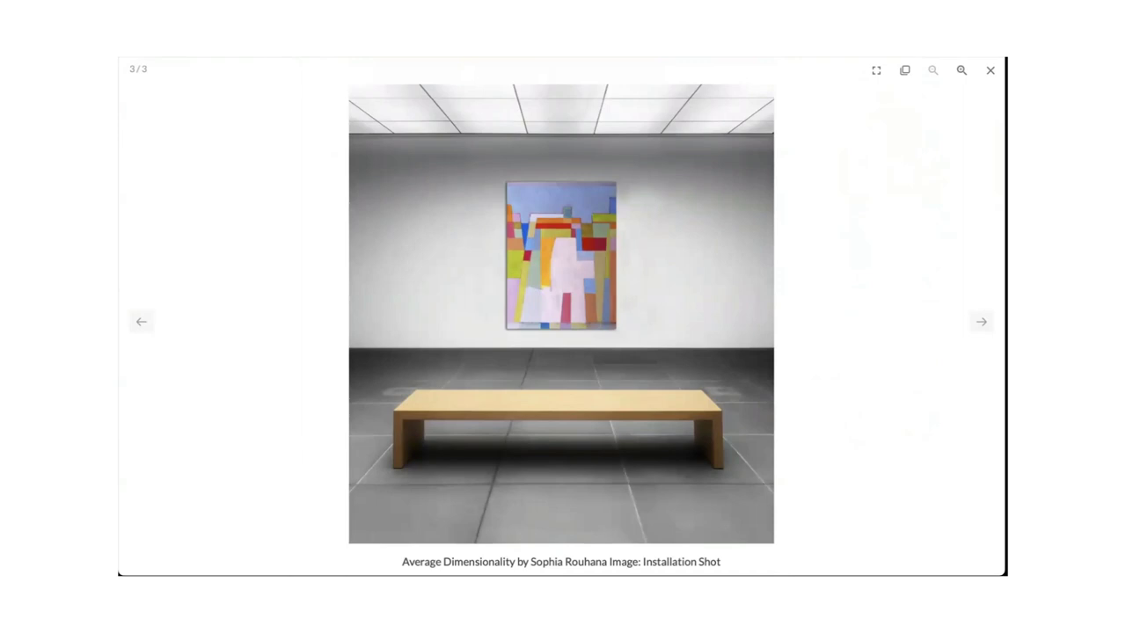
{"action": "left_click", "coordinate": [990, 70]}
{"action": "scroll", "coordinate": [520, 376], "scroll_direction": "up", "scroll_amount": 3}
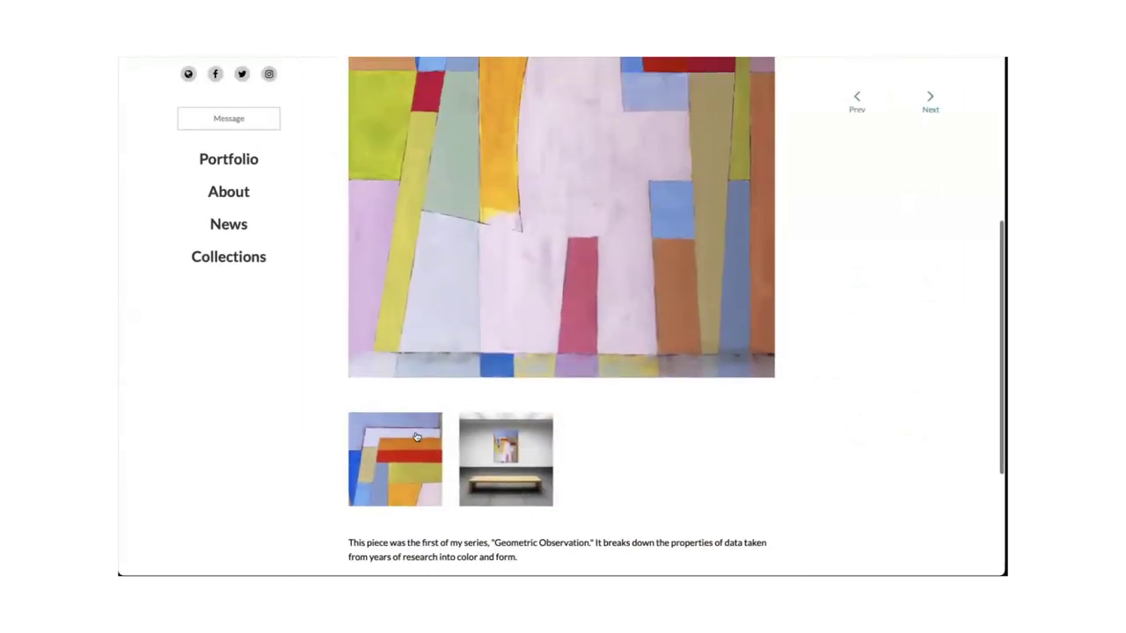
{"action": "scroll", "coordinate": [611, 302], "scroll_direction": "up", "scroll_amount": 5}
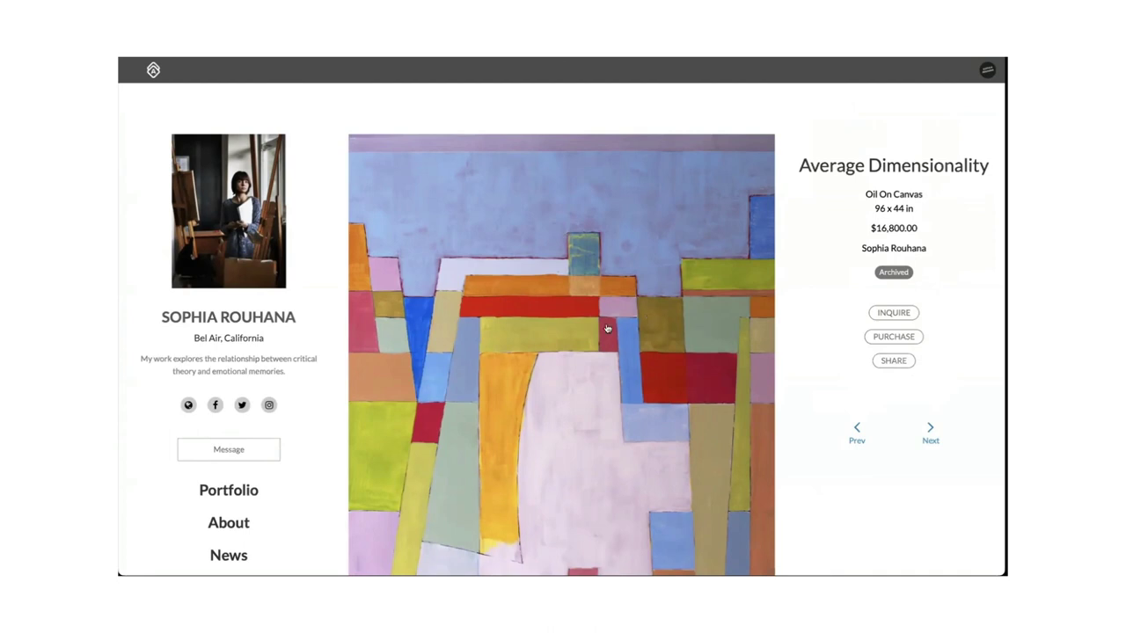
{"action": "scroll", "coordinate": [606, 327], "scroll_direction": "down", "scroll_amount": 3}
{"action": "scroll", "coordinate": [751, 447], "scroll_direction": "up", "scroll_amount": 3}
Open the purchase request form and enter the buyer's first name, last initial and e-mail.
{"action": "left_click", "coordinate": [893, 337]}
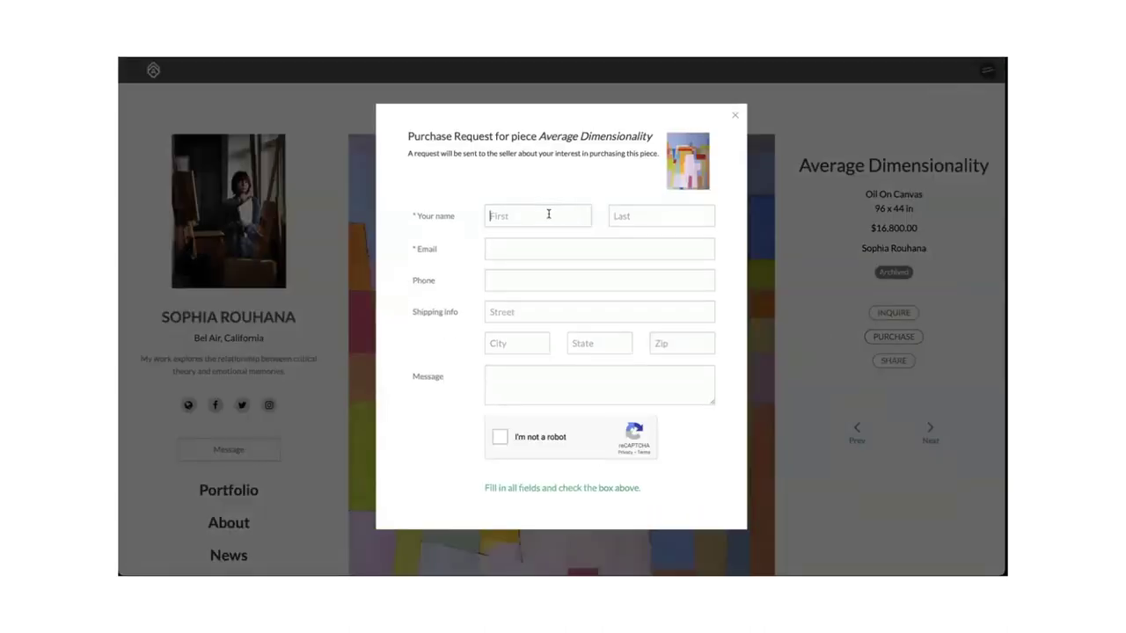
{"action": "type", "text": "Cassidy"}
{"action": "key", "text": "Tab"}
{"action": "type", "text": "C"}
{"action": "left_click", "coordinate": [518, 250]}
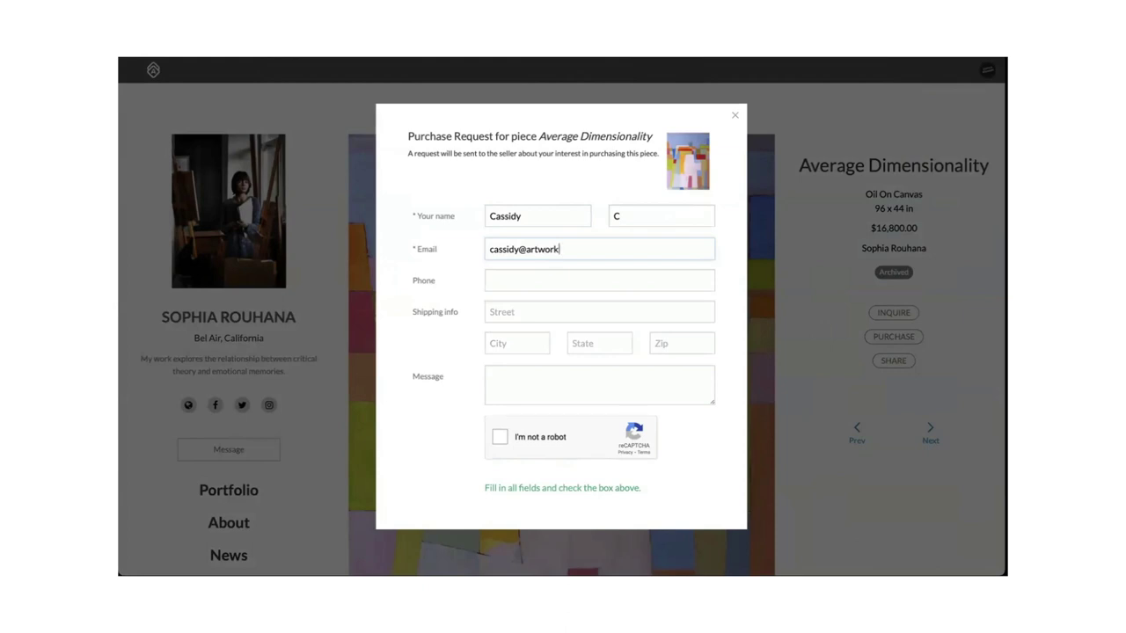
Write the message 'I love this piece I'd like to buy!', pass reCAPTCHA, send, and close the confirmation.
{"action": "left_click_drag", "start_coordinate": [408, 136], "coordinate": [493, 140]}
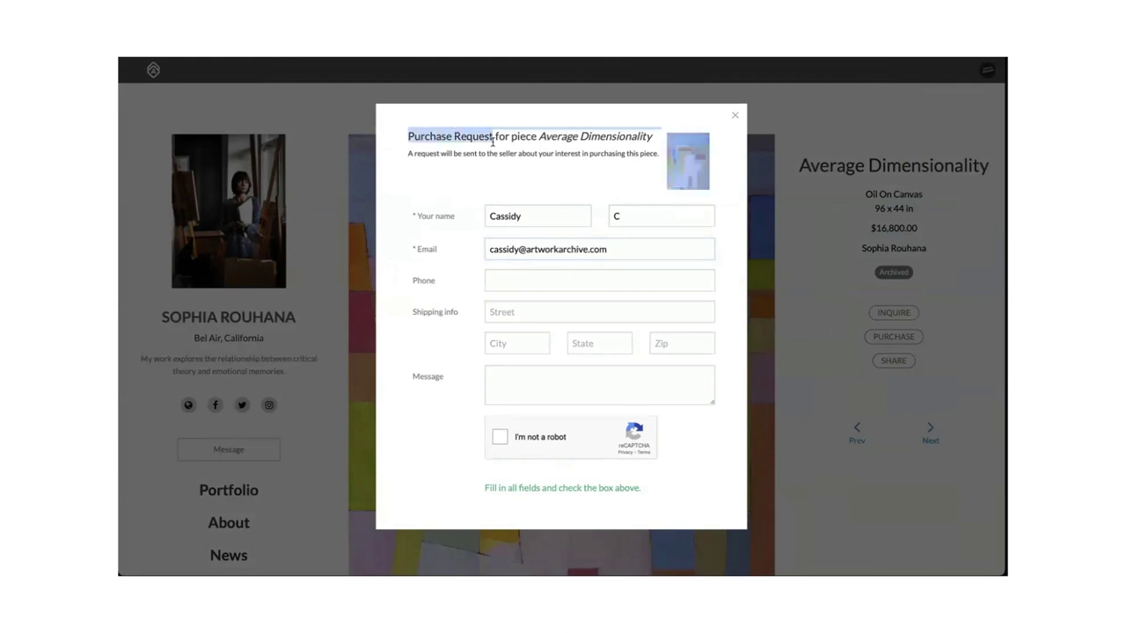
{"action": "left_click", "coordinate": [493, 143]}
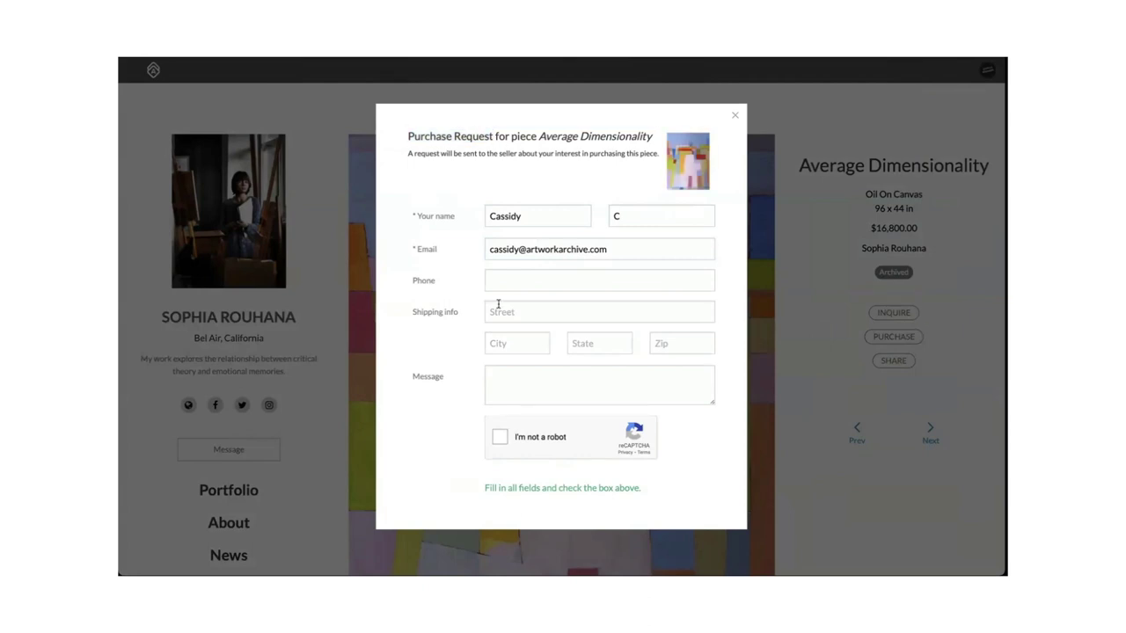
{"action": "left_click", "coordinate": [520, 386]}
{"action": "type", "text": "I love this piece I'd li"}
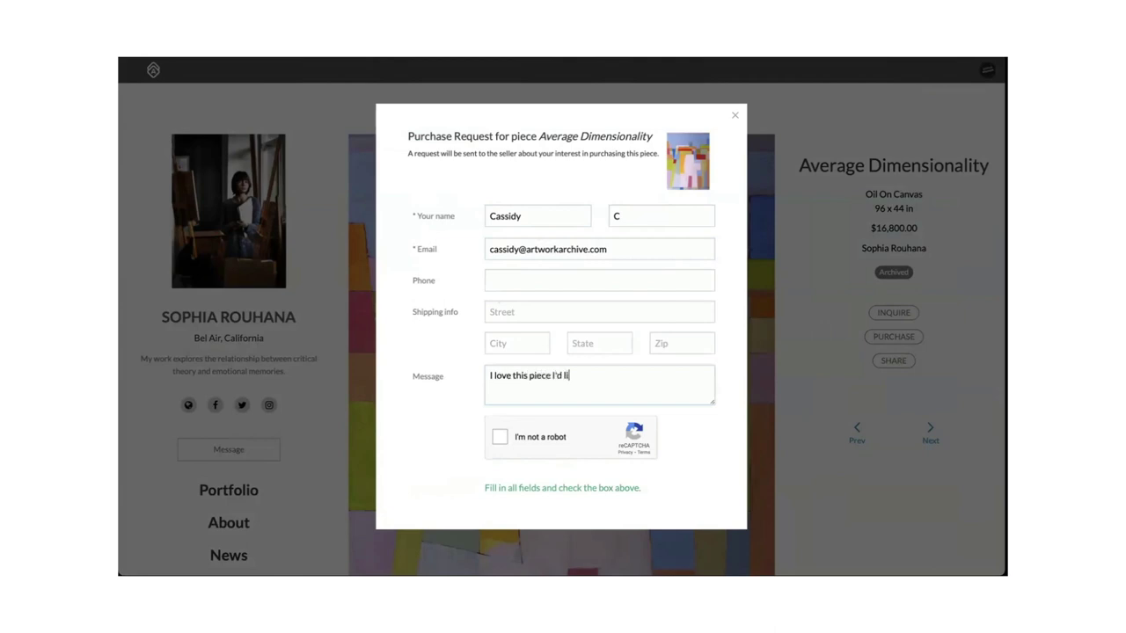
{"action": "type", "text": "ke to buy!"}
{"action": "left_click", "coordinate": [500, 437]}
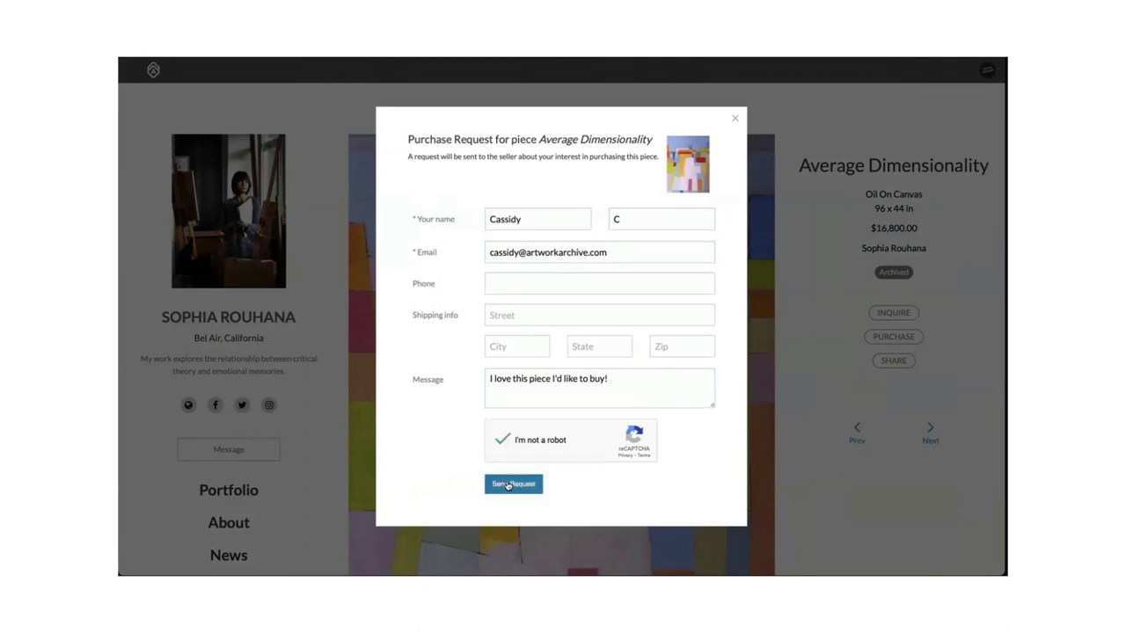
{"action": "left_click", "coordinate": [510, 485]}
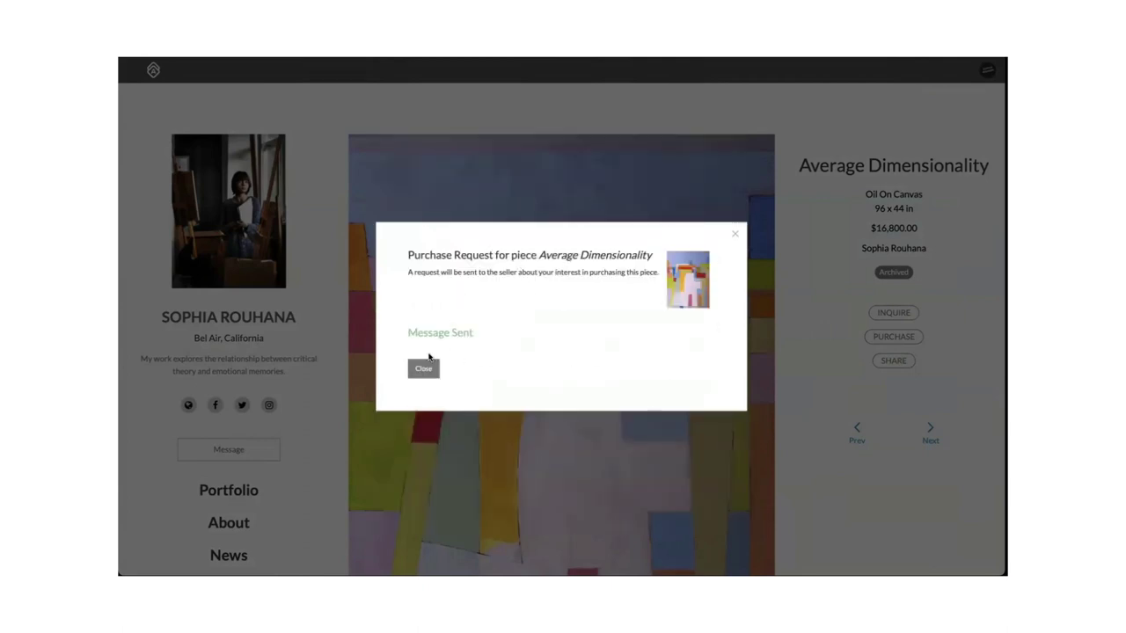
{"action": "left_click", "coordinate": [423, 368]}
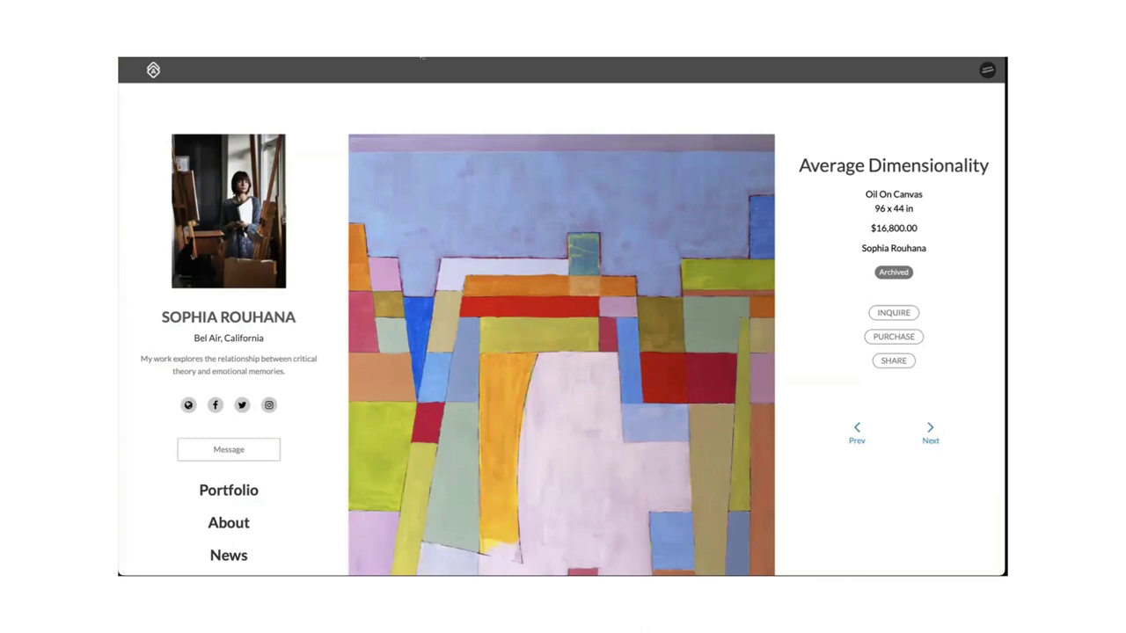
Switch back to the artist's account, pass through the Pieces list, and open the Inbox.
{"action": "left_click", "coordinate": [422, 56]}
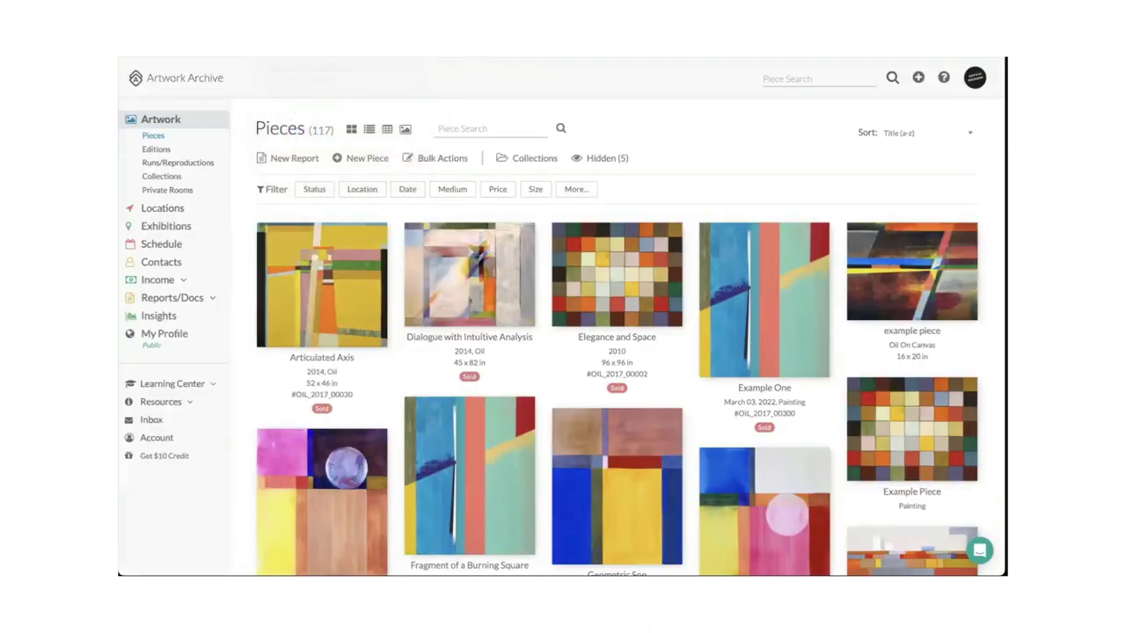
{"action": "key", "text": "super+l"}
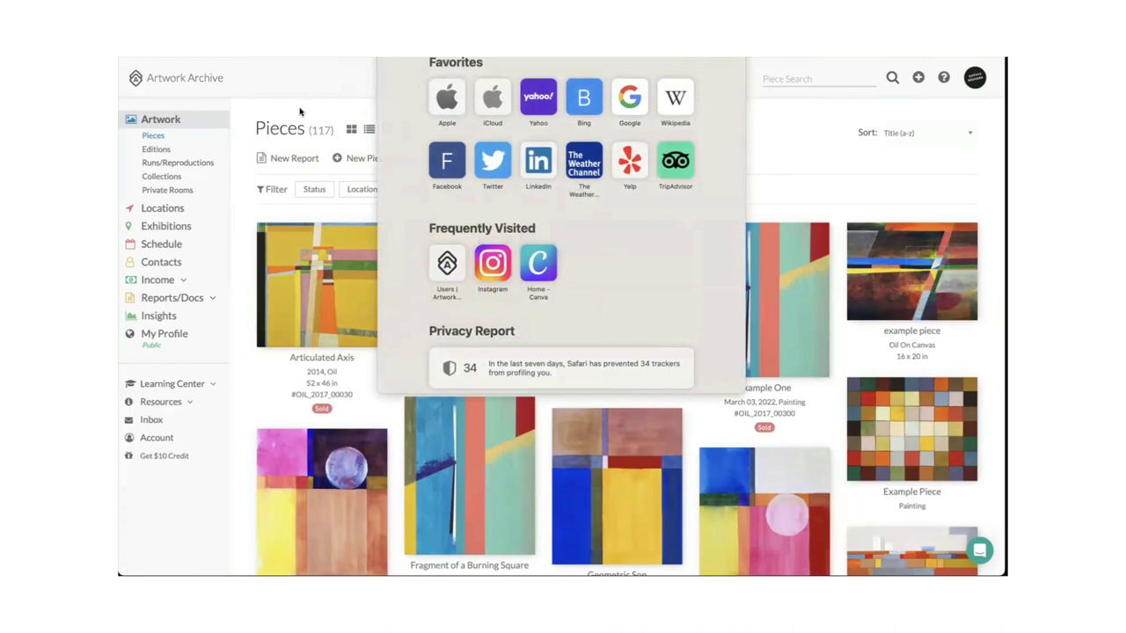
{"action": "left_click", "coordinate": [301, 112]}
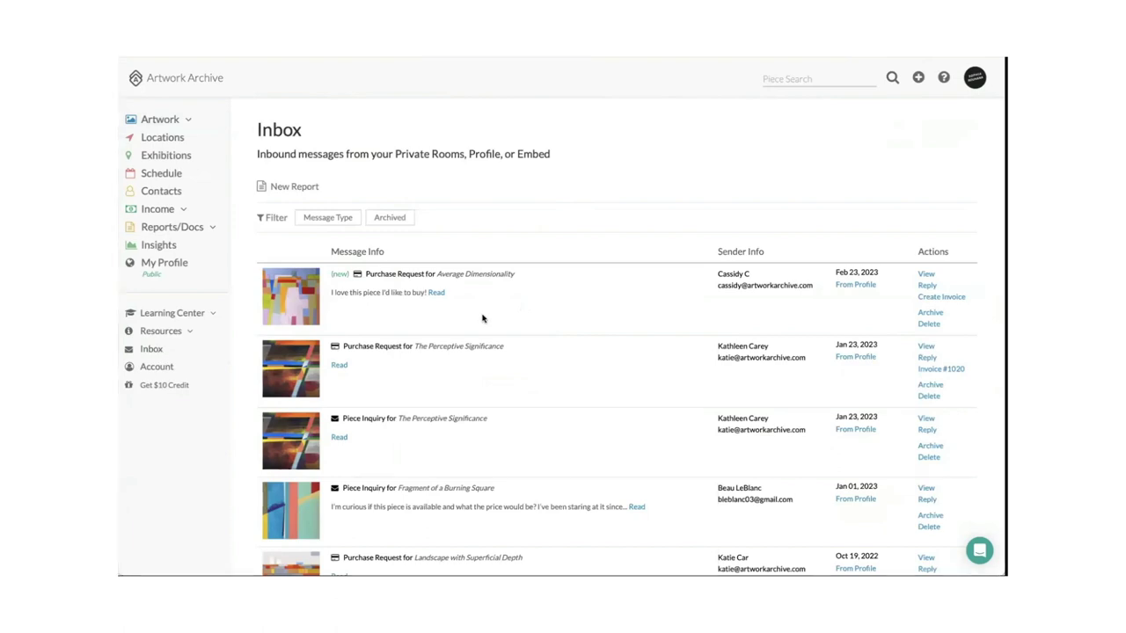
{"action": "left_click", "coordinate": [167, 119]}
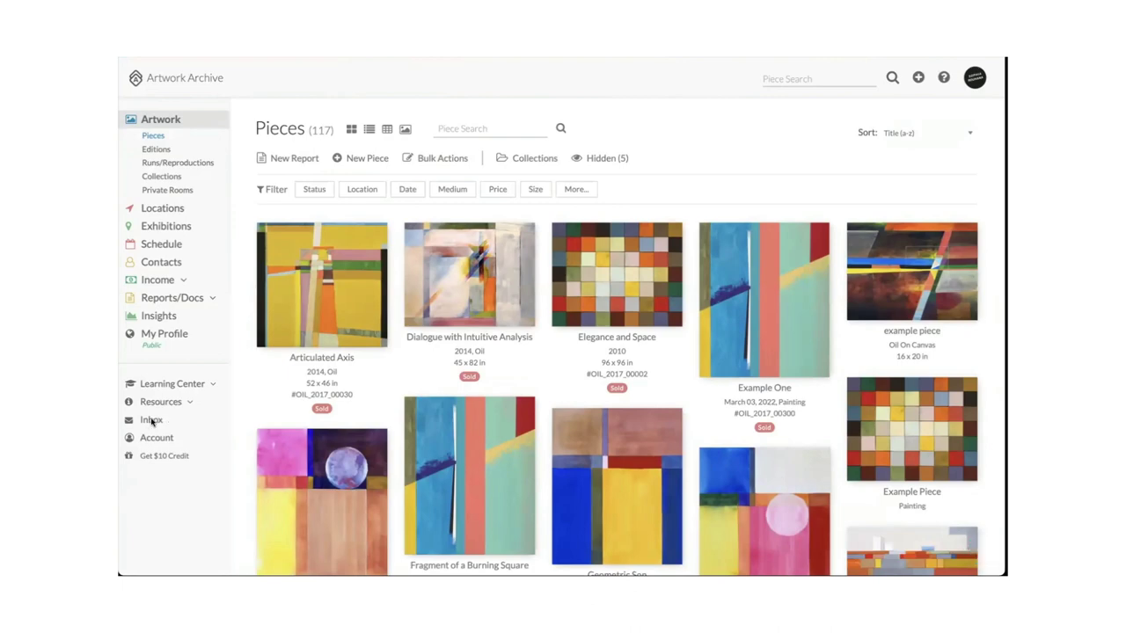
{"action": "left_click", "coordinate": [151, 421]}
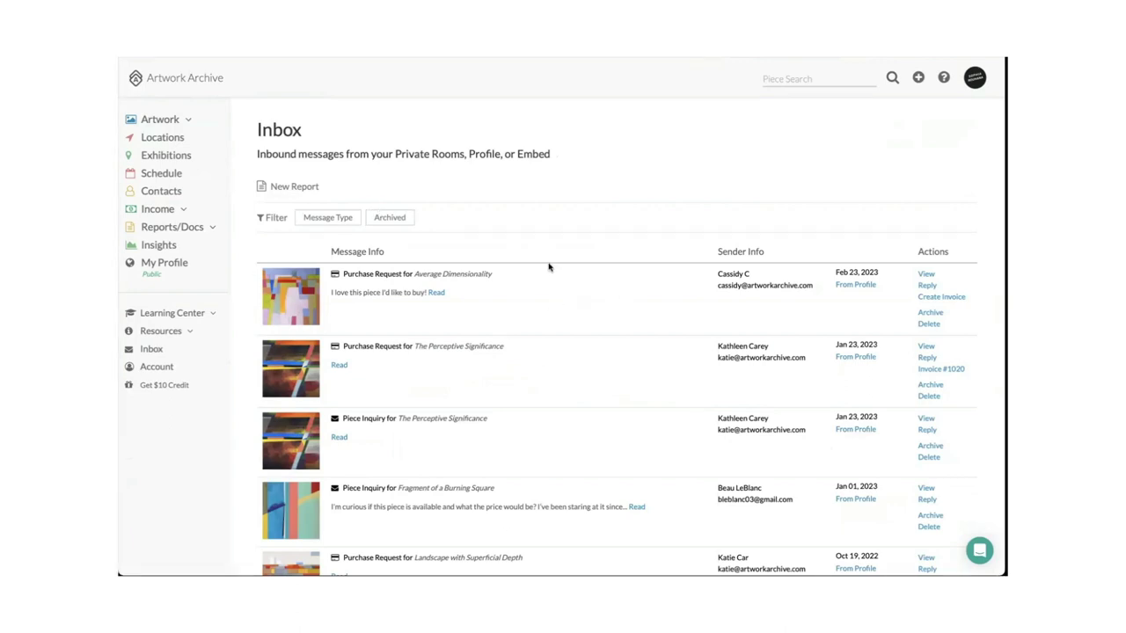
From the Average Dimensionality purchase request, create a sale invoice using Create New Contact.
{"action": "left_click", "coordinate": [926, 274]}
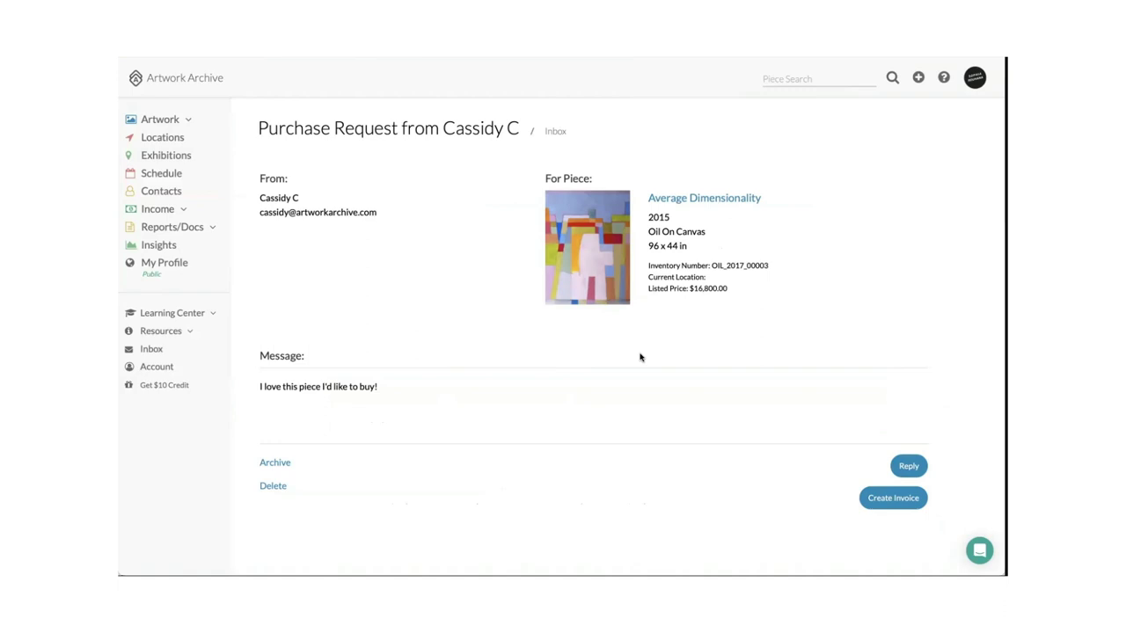
{"action": "left_click", "coordinate": [883, 500]}
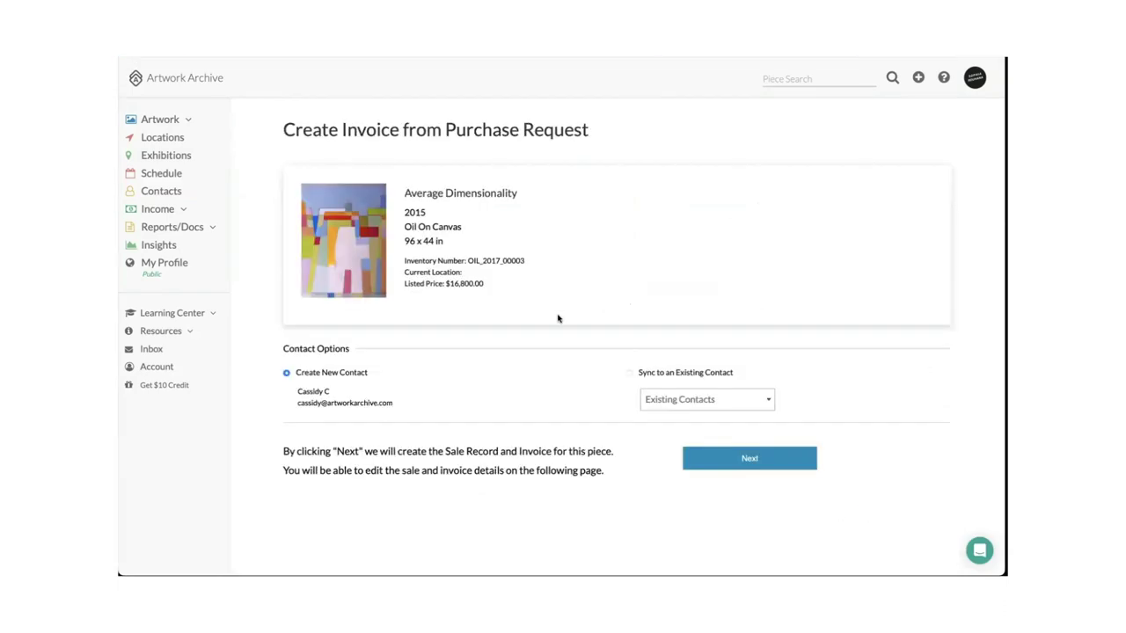
{"action": "scroll", "coordinate": [558, 318], "scroll_direction": "down", "scroll_amount": 1}
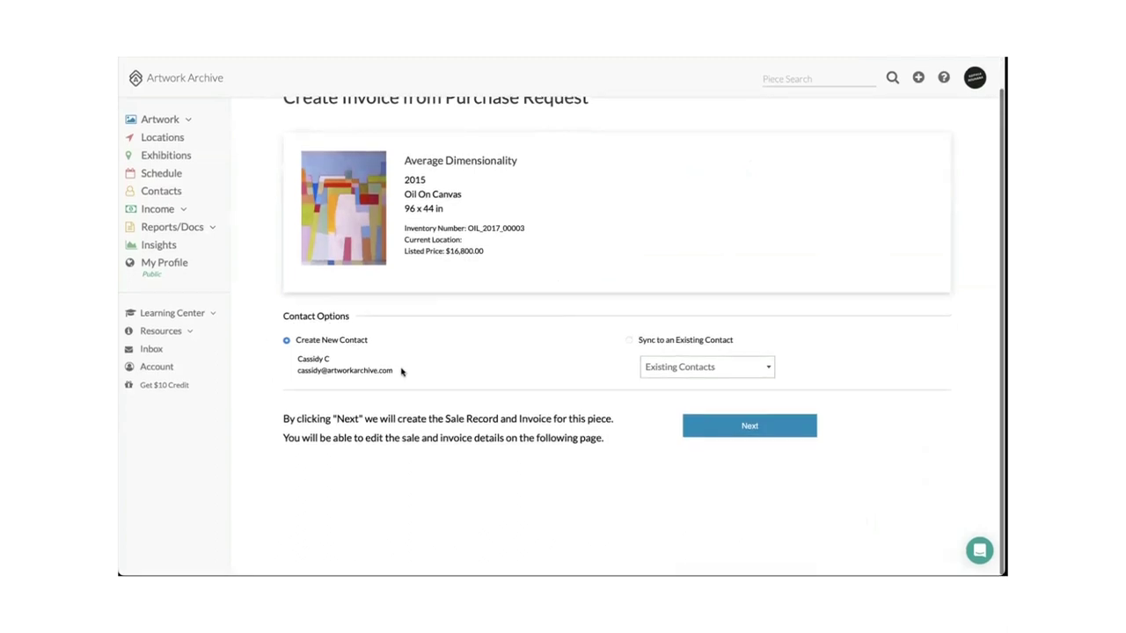
{"action": "left_click", "coordinate": [630, 342]}
{"action": "left_click", "coordinate": [675, 370]}
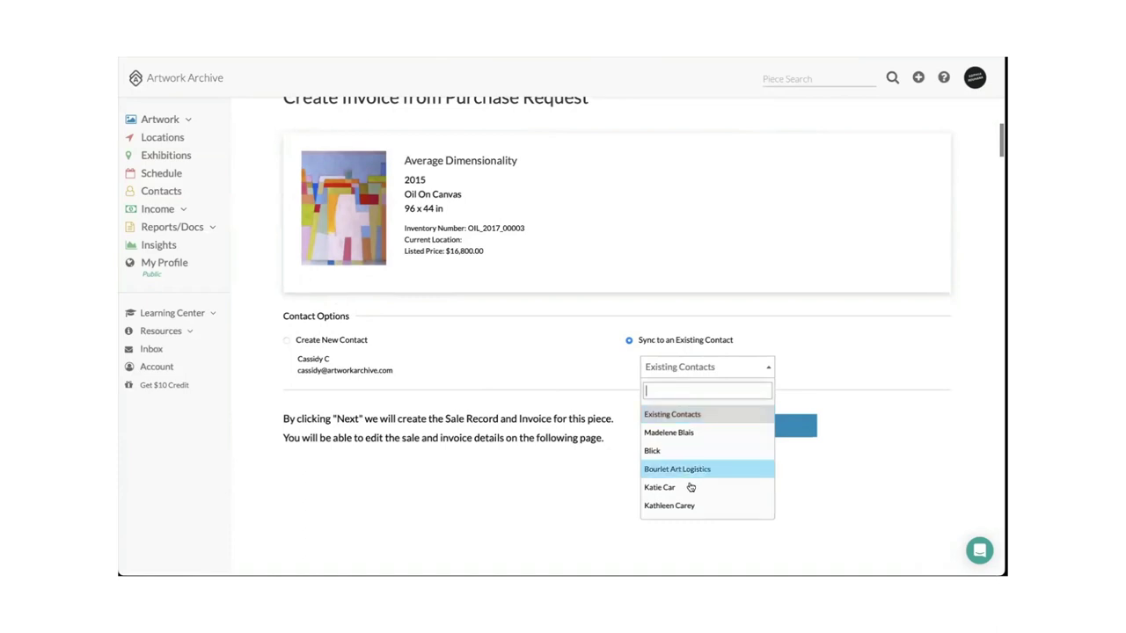
{"action": "scroll", "coordinate": [695, 475], "scroll_direction": "down", "scroll_amount": 3}
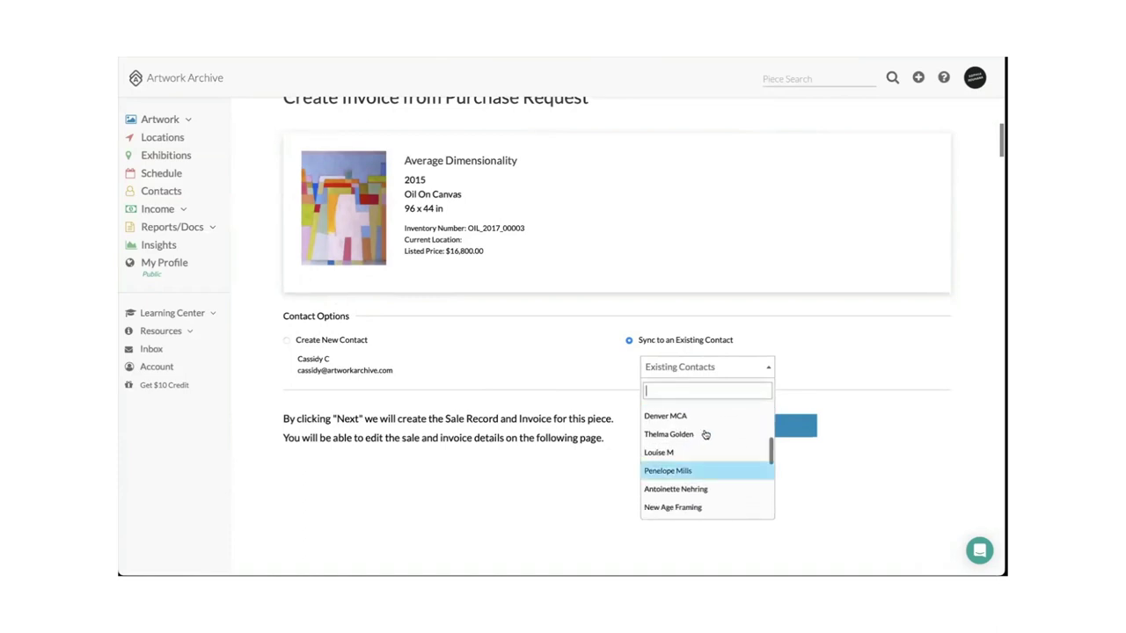
{"action": "left_click", "coordinate": [850, 370]}
{"action": "left_click", "coordinate": [288, 342]}
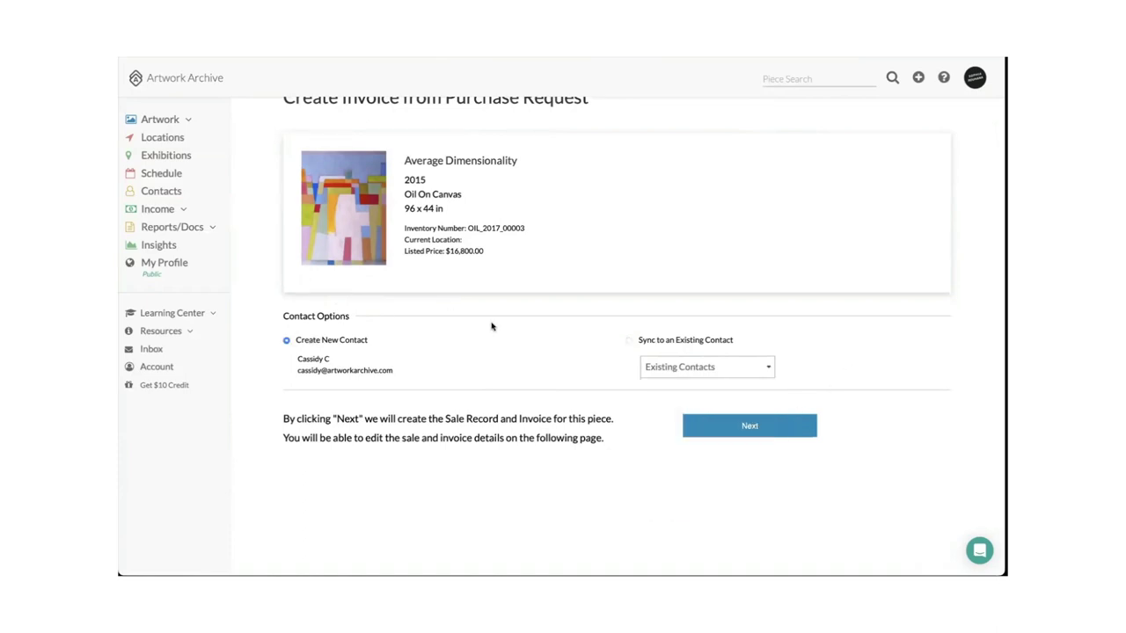
{"action": "scroll", "coordinate": [528, 334], "scroll_direction": "up", "scroll_amount": 1}
{"action": "left_click", "coordinate": [740, 458]}
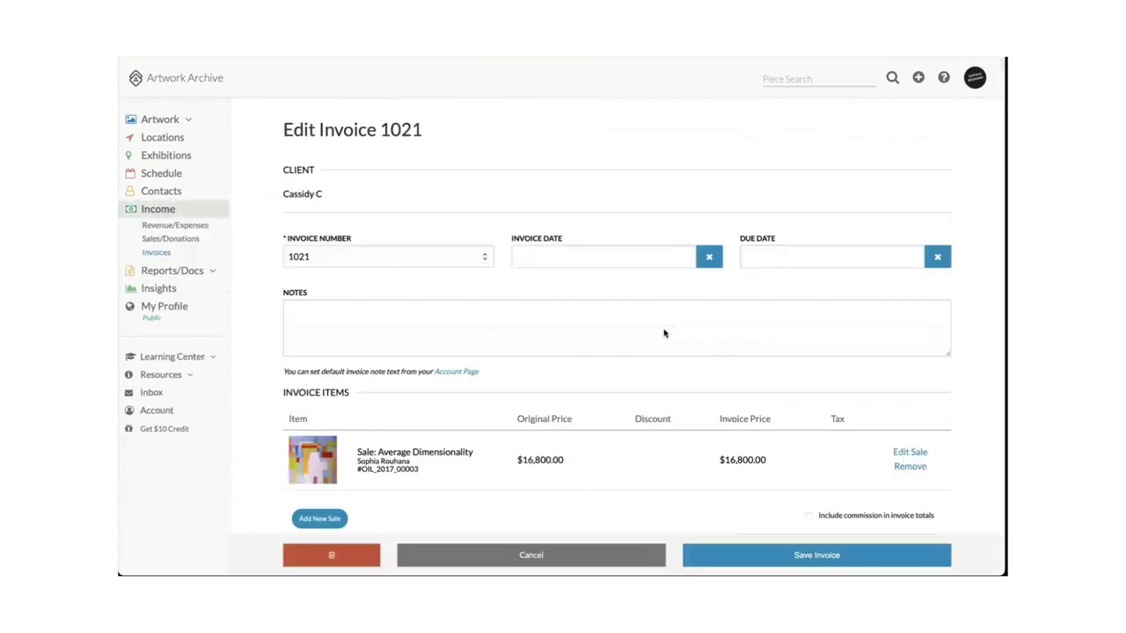
Set Include Payment Buttons to Yes so invoice 1021 shows PayPal buttons.
{"action": "scroll", "coordinate": [458, 247], "scroll_direction": "down", "scroll_amount": 2}
{"action": "scroll", "coordinate": [538, 328], "scroll_direction": "down", "scroll_amount": 2}
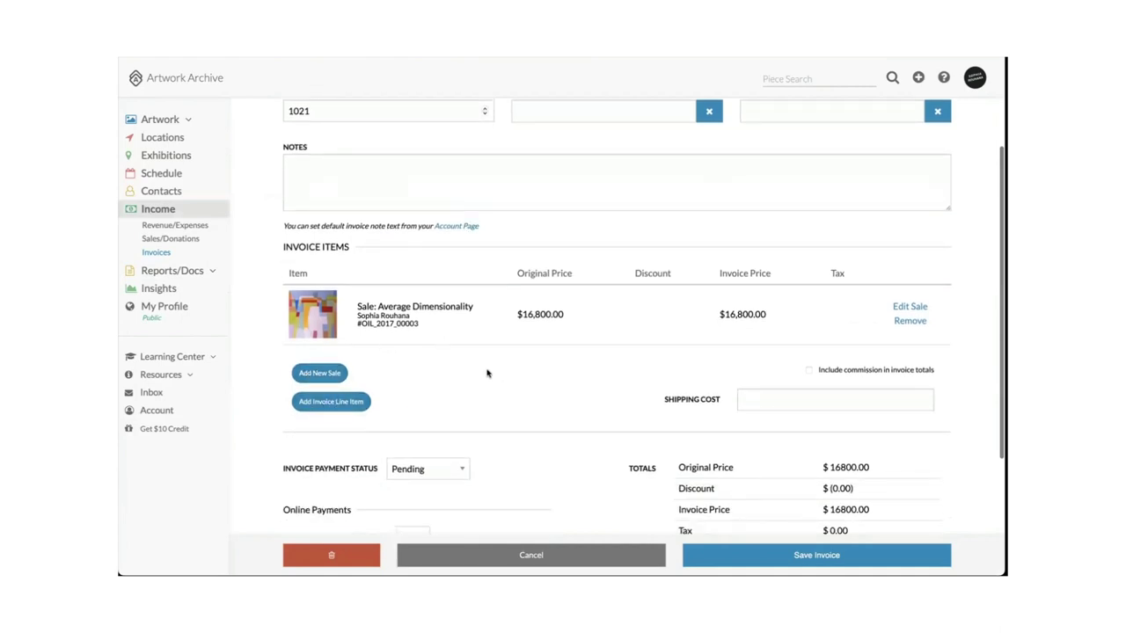
{"action": "scroll", "coordinate": [532, 420], "scroll_direction": "down", "scroll_amount": 4}
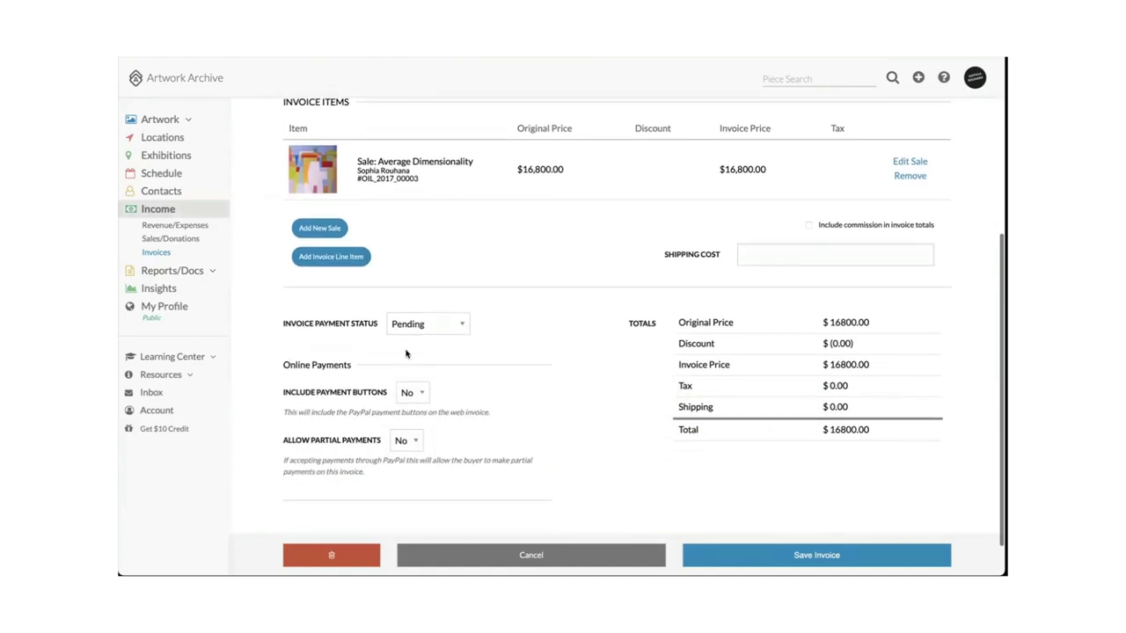
{"action": "left_click", "coordinate": [418, 391]}
{"action": "left_click", "coordinate": [464, 390]}
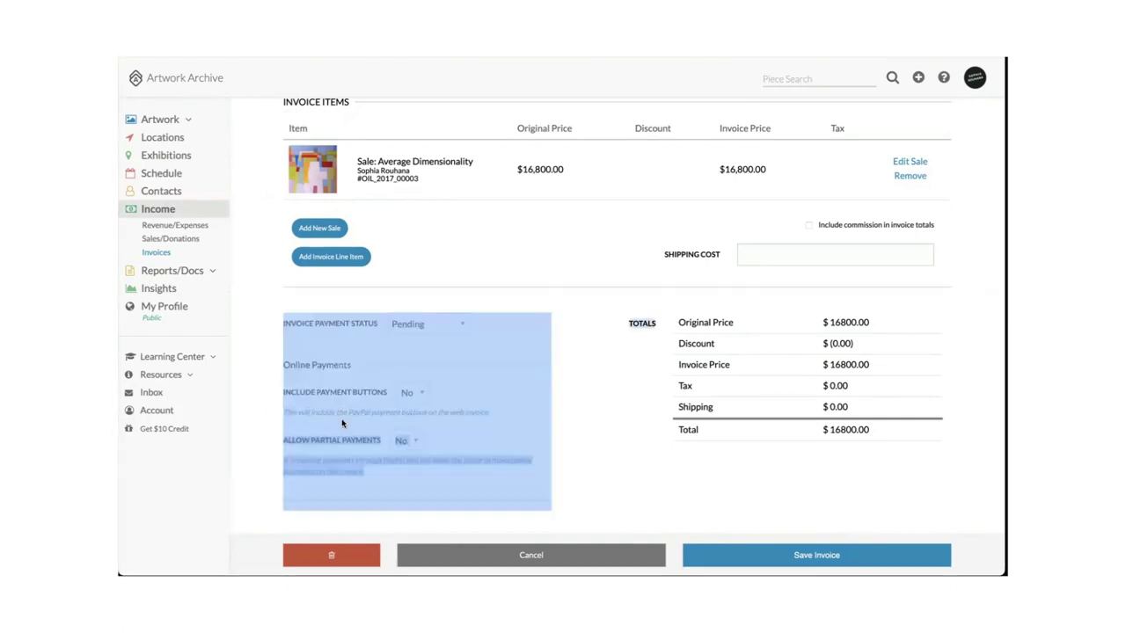
{"action": "left_click", "coordinate": [413, 392]}
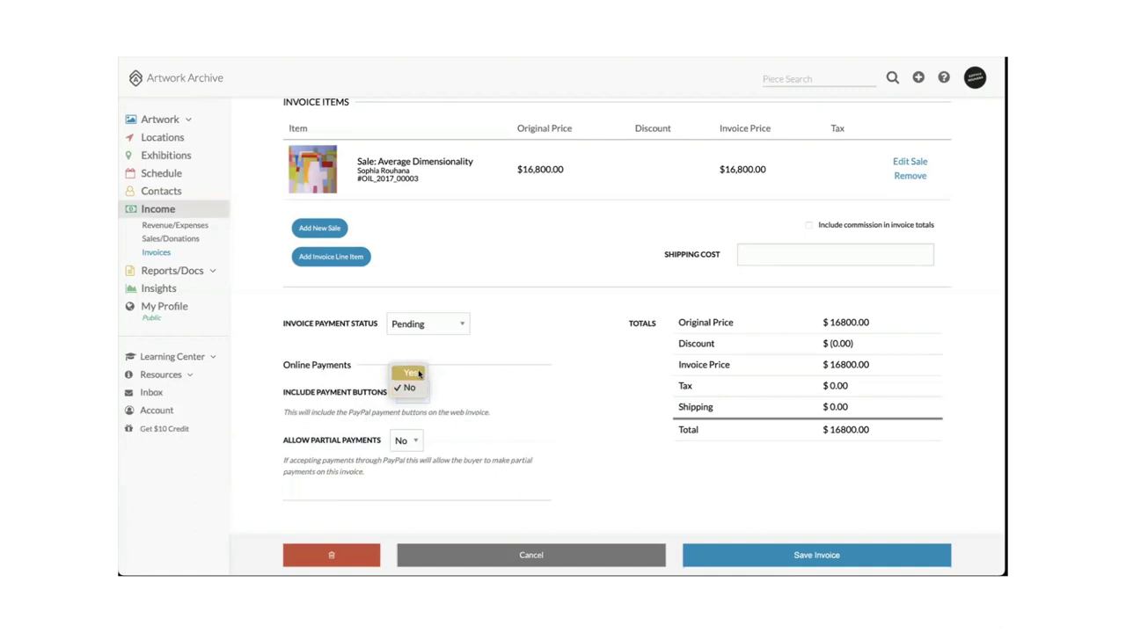
{"action": "left_click", "coordinate": [418, 374]}
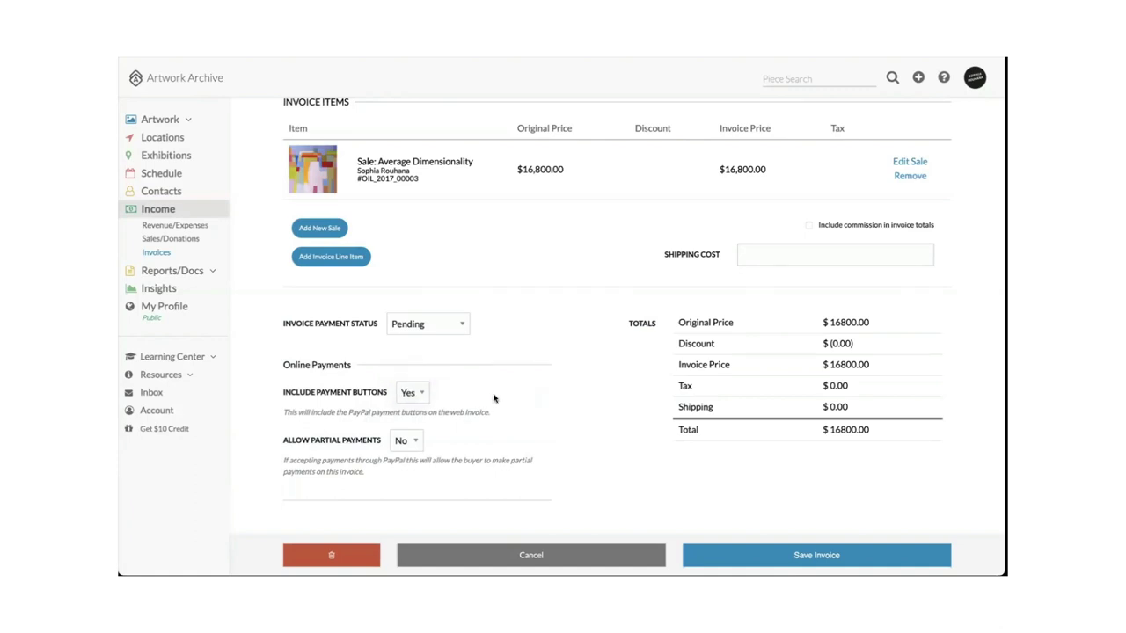
Set Allow Partial Payments to Yes on invoice 1021.
{"action": "left_click", "coordinate": [414, 439]}
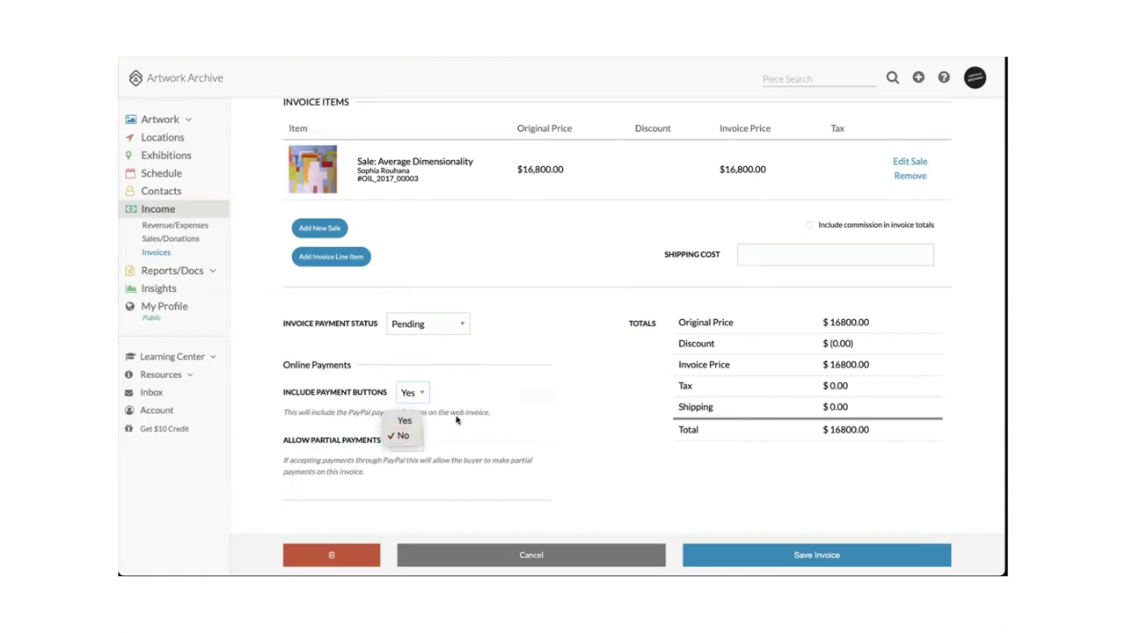
{"action": "left_click", "coordinate": [489, 422]}
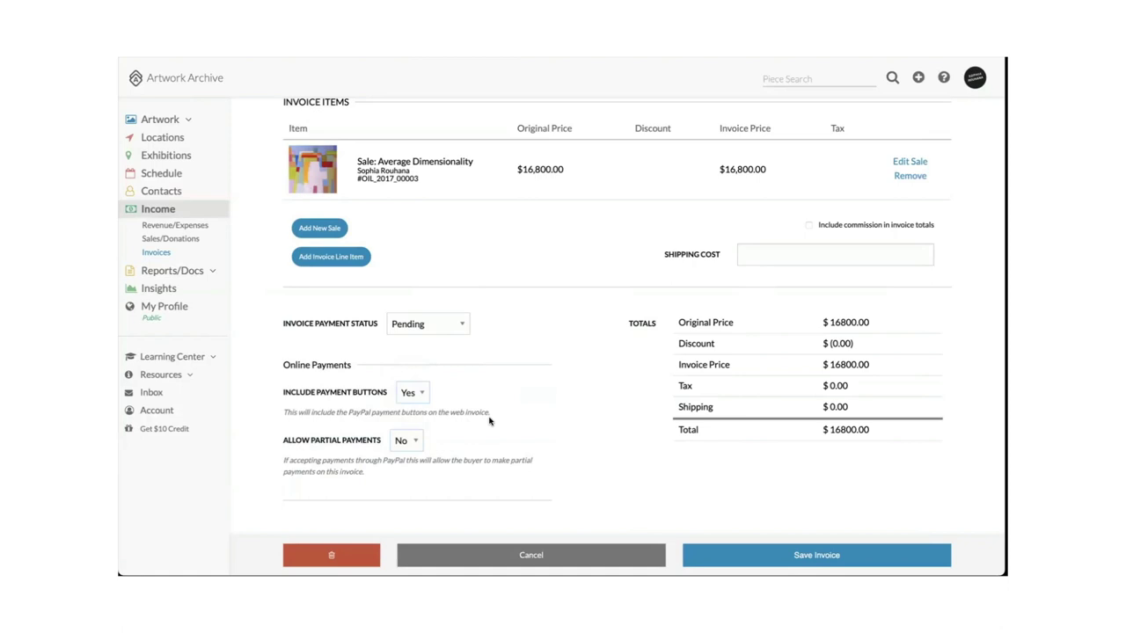
{"action": "scroll", "coordinate": [547, 416], "scroll_direction": "up", "scroll_amount": 1}
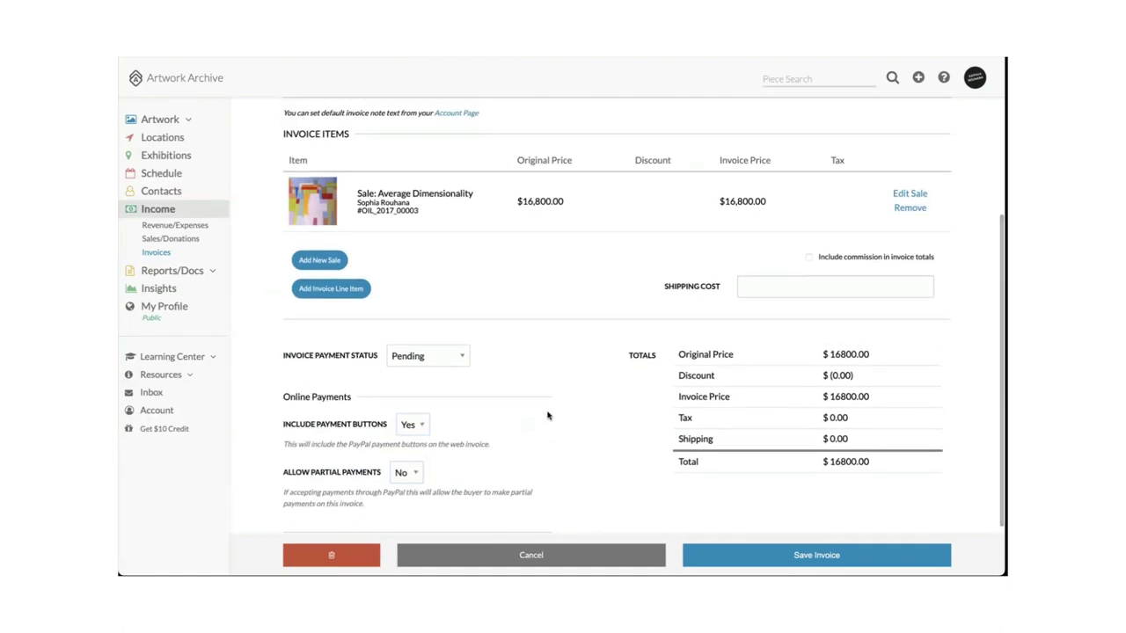
{"action": "left_click", "coordinate": [407, 472]}
{"action": "left_click", "coordinate": [406, 454]}
{"action": "scroll", "coordinate": [567, 416], "scroll_direction": "up", "scroll_amount": 1}
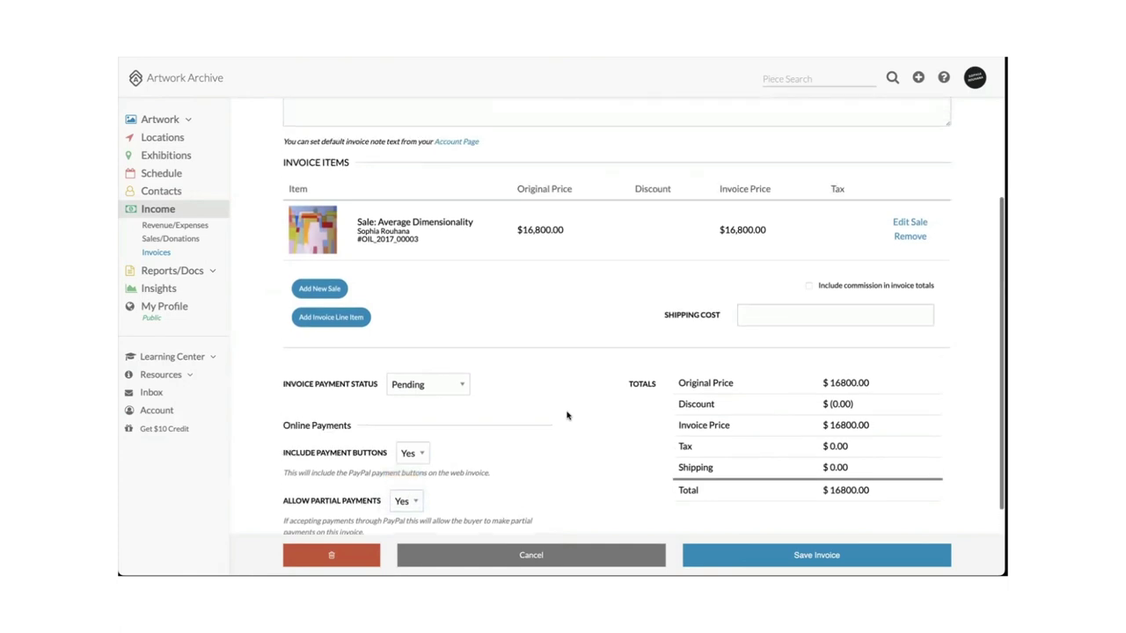
{"action": "scroll", "coordinate": [566, 416], "scroll_direction": "up", "scroll_amount": 1}
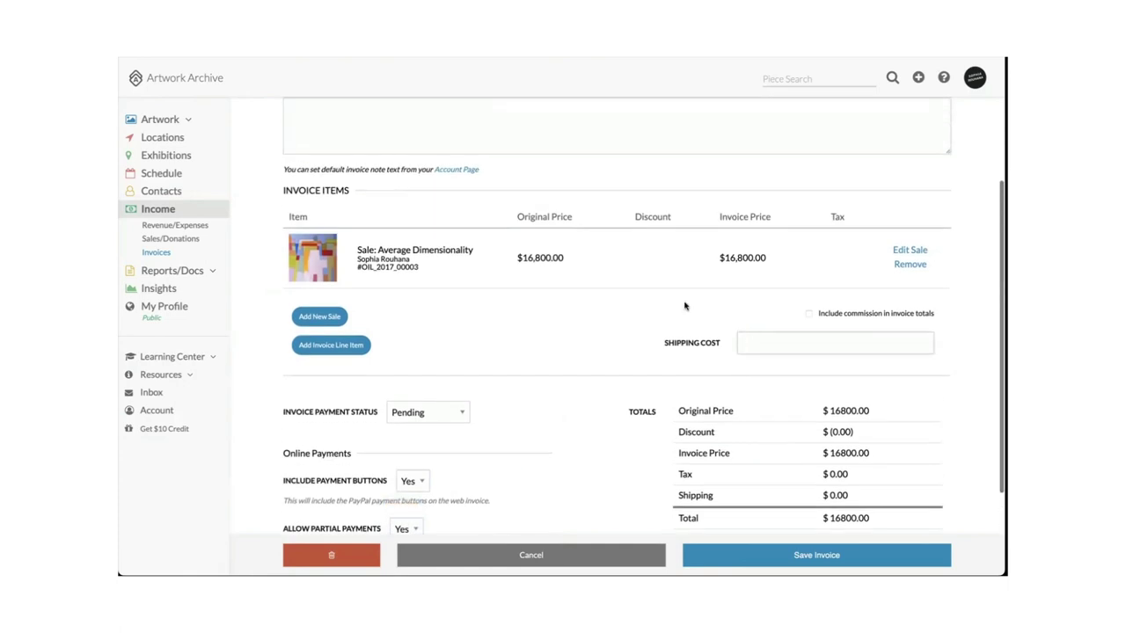
{"action": "scroll", "coordinate": [704, 334], "scroll_direction": "up", "scroll_amount": 2}
{"action": "scroll", "coordinate": [779, 322], "scroll_direction": "up", "scroll_amount": 5}
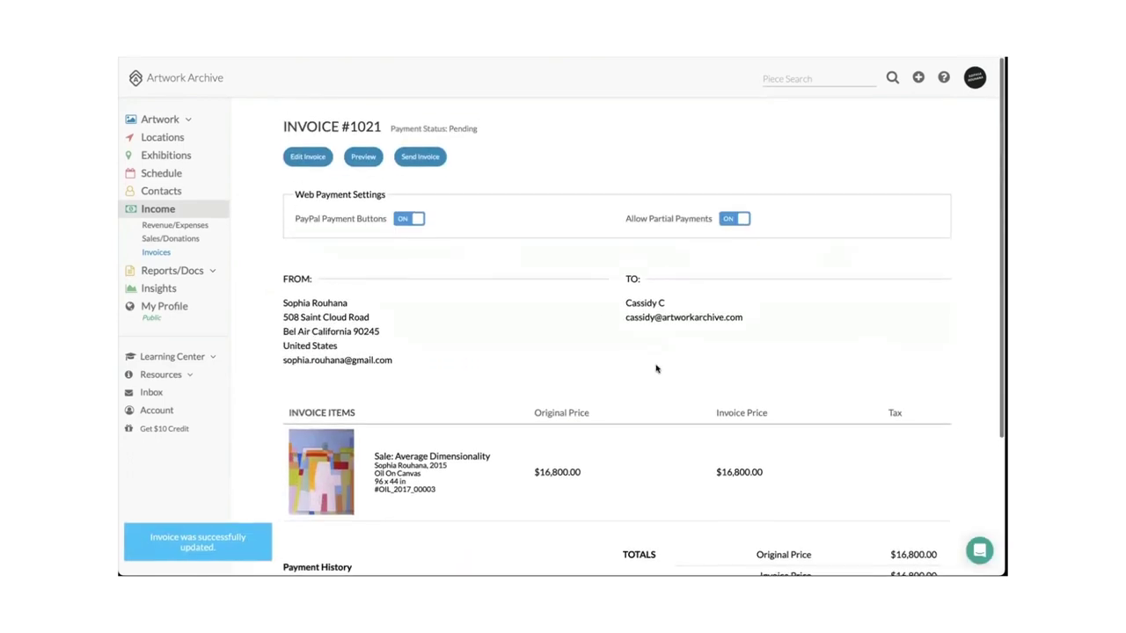
{"action": "scroll", "coordinate": [658, 369], "scroll_direction": "down", "scroll_amount": 3}
{"action": "scroll", "coordinate": [658, 370], "scroll_direction": "up", "scroll_amount": 3}
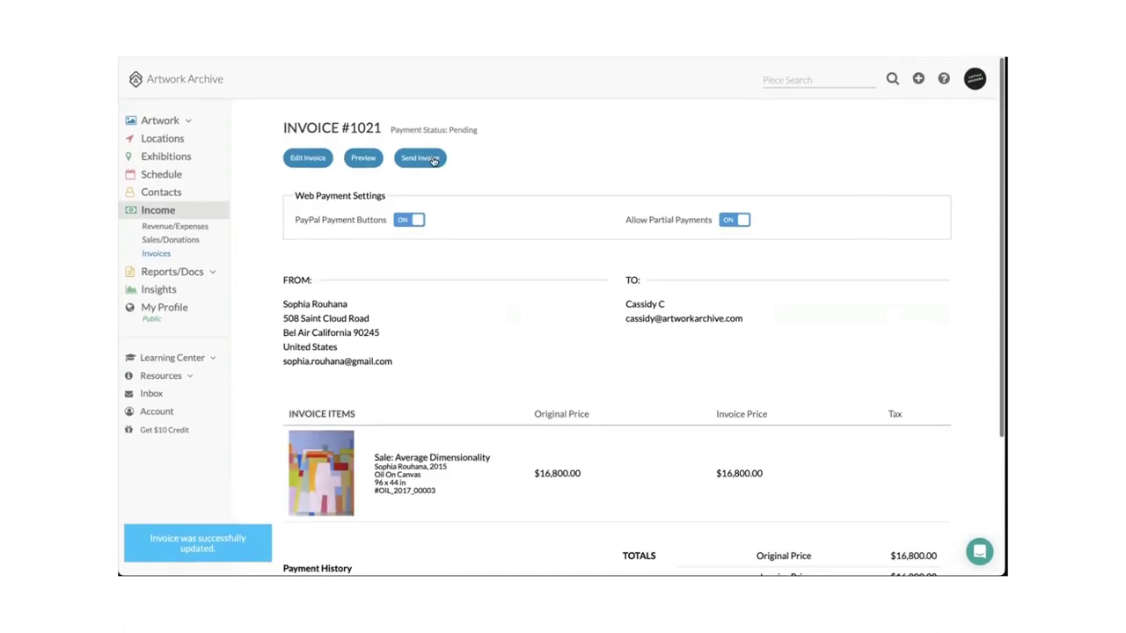
{"action": "left_click", "coordinate": [433, 161]}
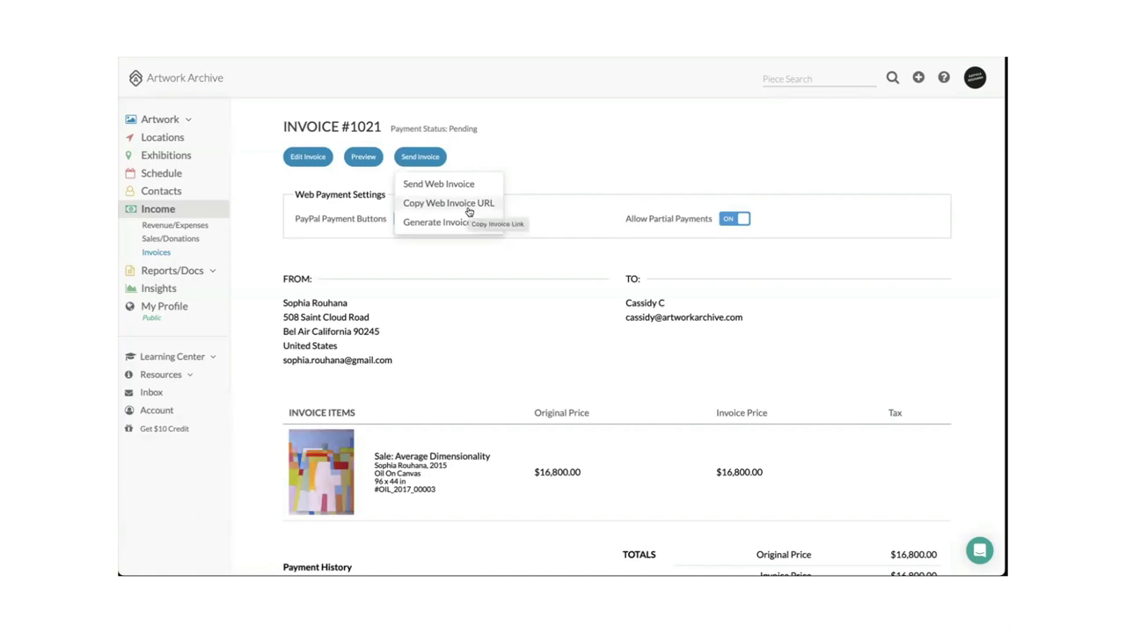
{"action": "left_click", "coordinate": [452, 225]}
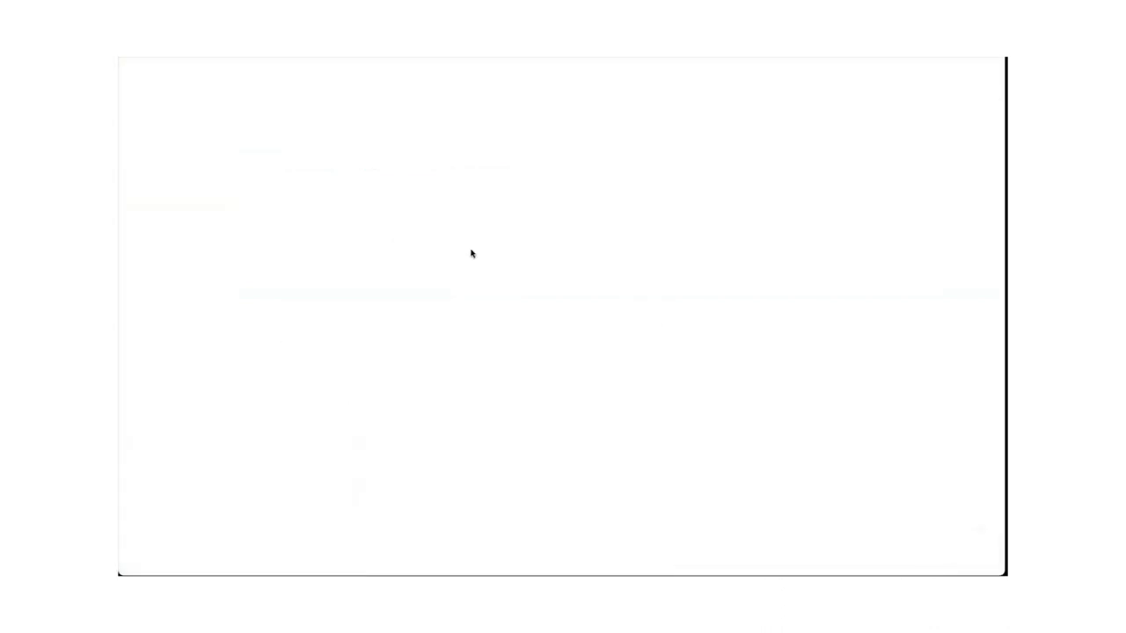
{"action": "scroll", "coordinate": [528, 323], "scroll_direction": "down", "scroll_amount": 5}
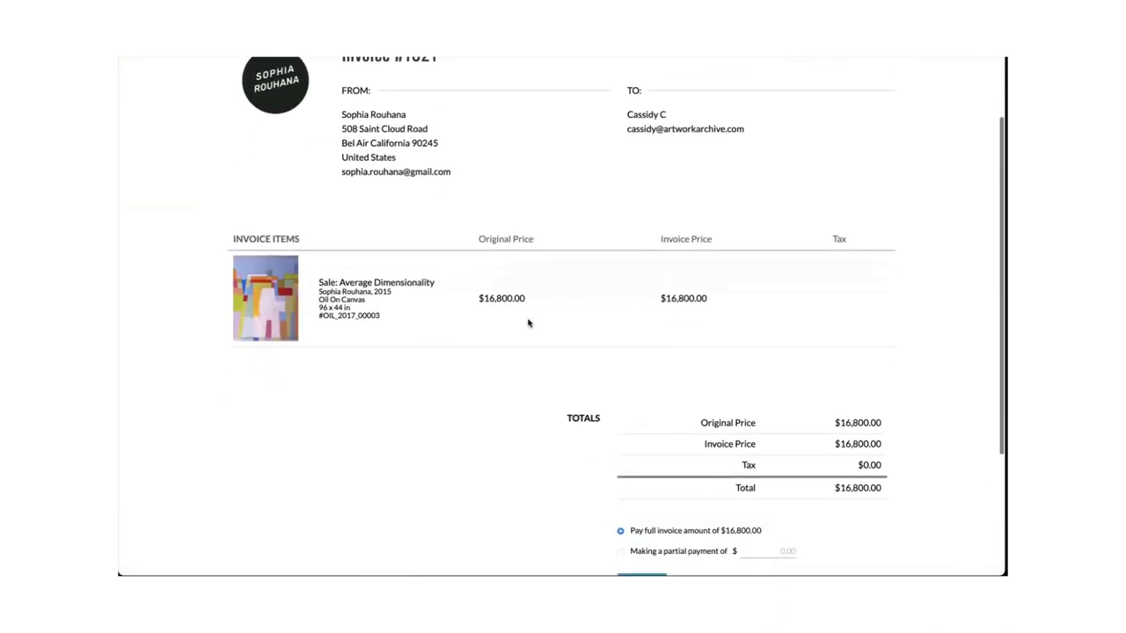
{"action": "scroll", "coordinate": [529, 323], "scroll_direction": "up", "scroll_amount": 5}
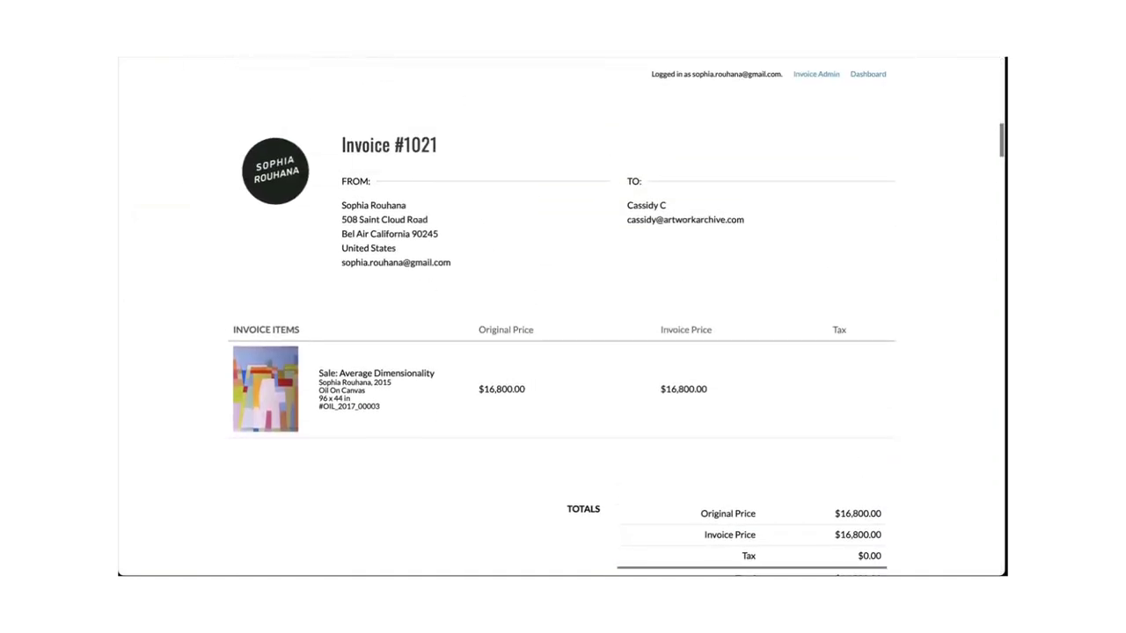
{"action": "scroll", "coordinate": [427, 317], "scroll_direction": "down", "scroll_amount": 1}
{"action": "scroll", "coordinate": [426, 317], "scroll_direction": "down", "scroll_amount": 4}
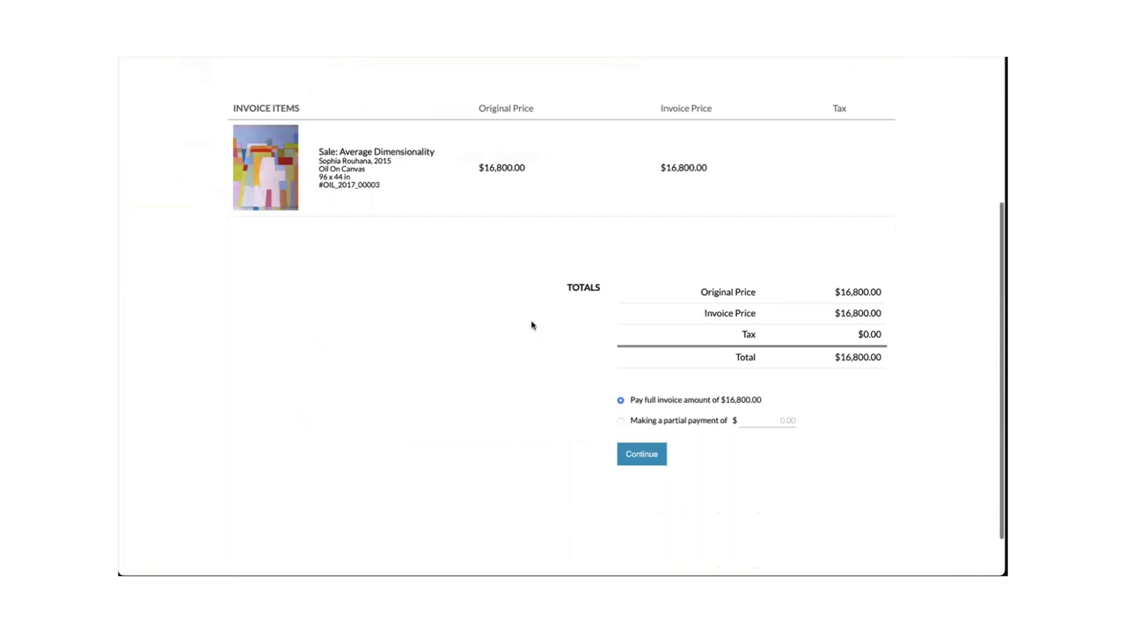
{"action": "scroll", "coordinate": [530, 324], "scroll_direction": "up", "scroll_amount": 4}
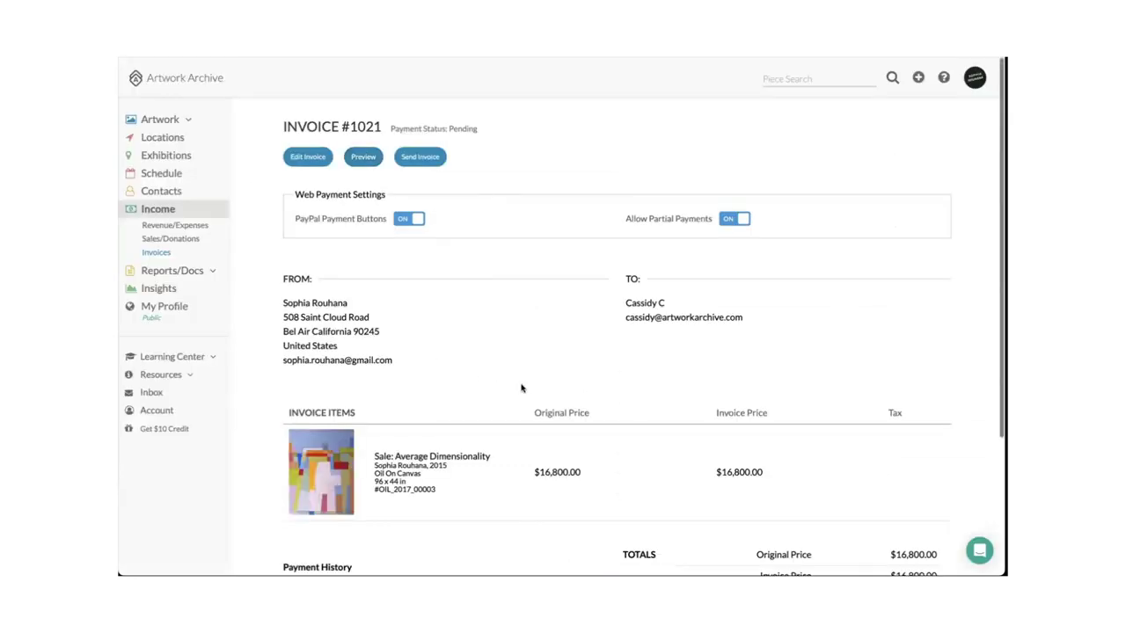
{"action": "scroll", "coordinate": [518, 382], "scroll_direction": "down", "scroll_amount": 3}
{"action": "scroll", "coordinate": [521, 387], "scroll_direction": "down", "scroll_amount": 1}
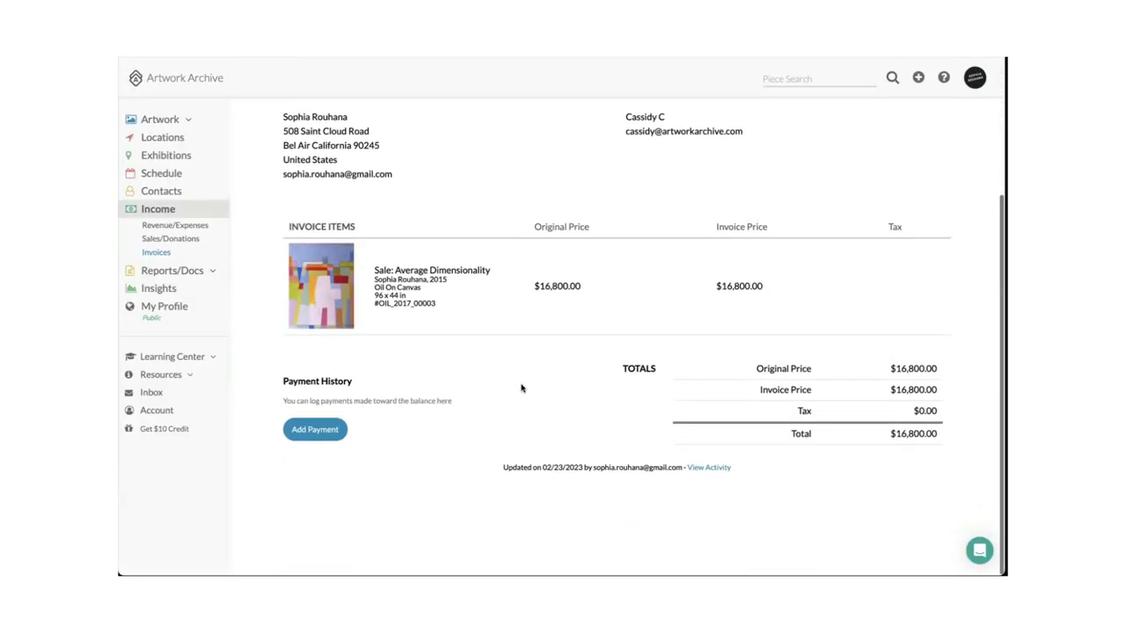
{"action": "scroll", "coordinate": [520, 388], "scroll_direction": "up", "scroll_amount": 5}
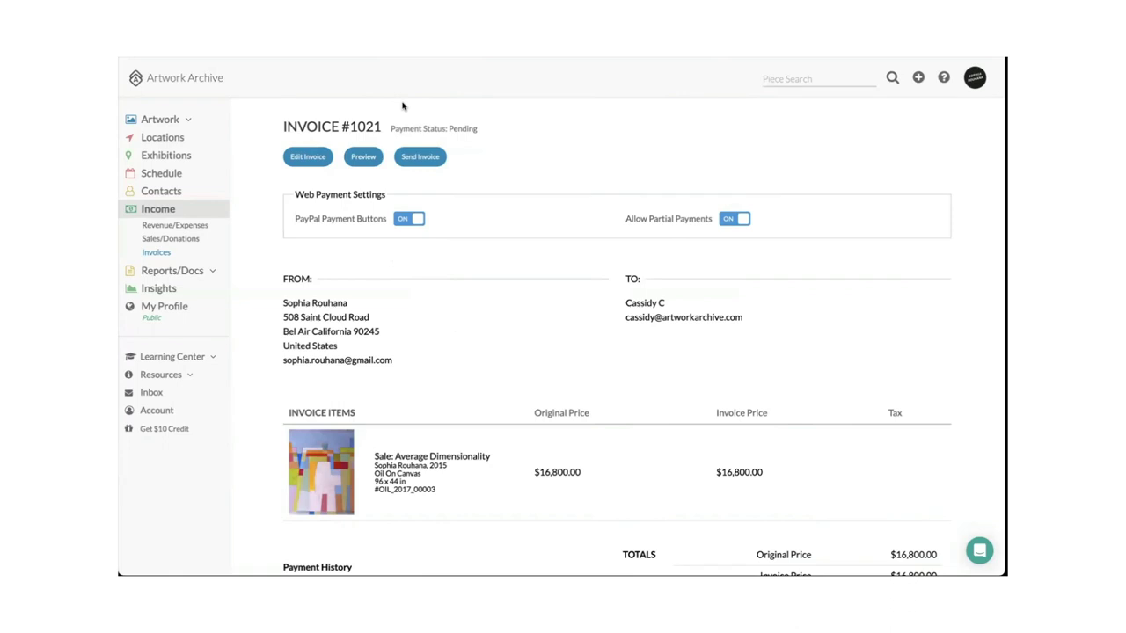
Show the Pieces list of 118 artworks, then move on to My Profile.
{"action": "left_click", "coordinate": [163, 121]}
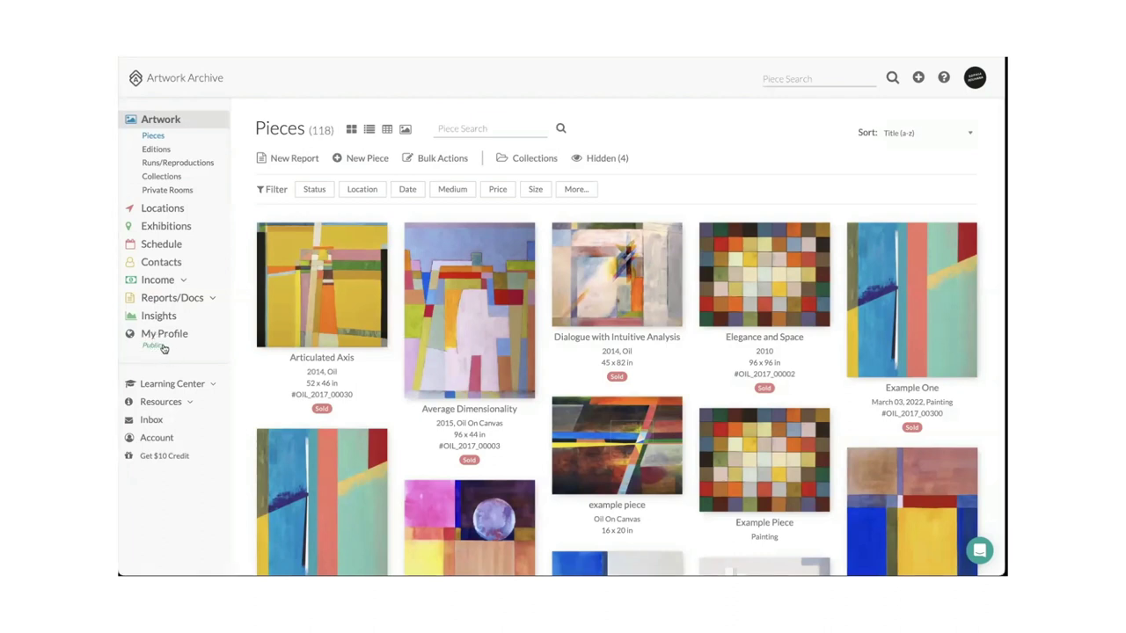
{"action": "left_click", "coordinate": [151, 336]}
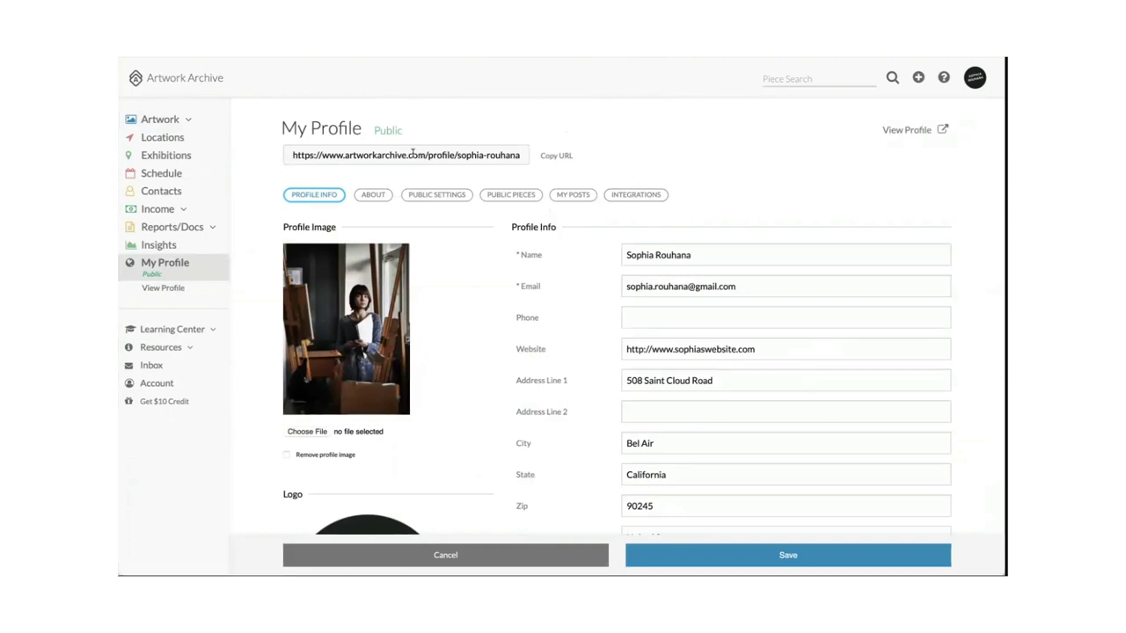
Scroll through the Profile Info form and public profile link on My Profile.
{"action": "scroll", "coordinate": [422, 255], "scroll_direction": "down", "scroll_amount": 2}
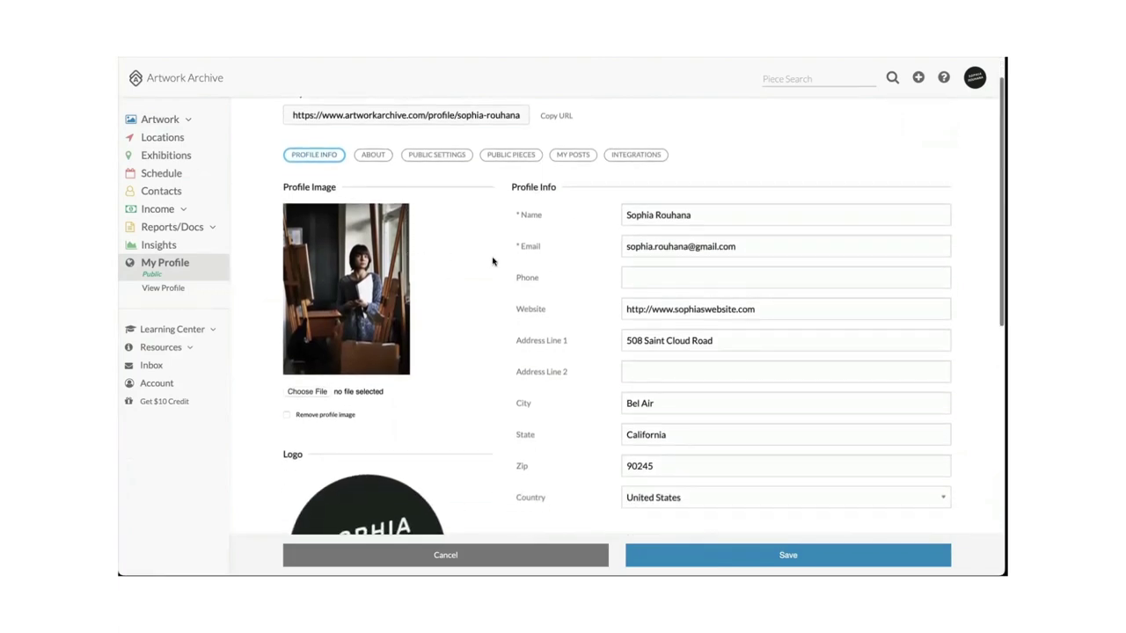
{"action": "scroll", "coordinate": [493, 258], "scroll_direction": "up", "scroll_amount": 2}
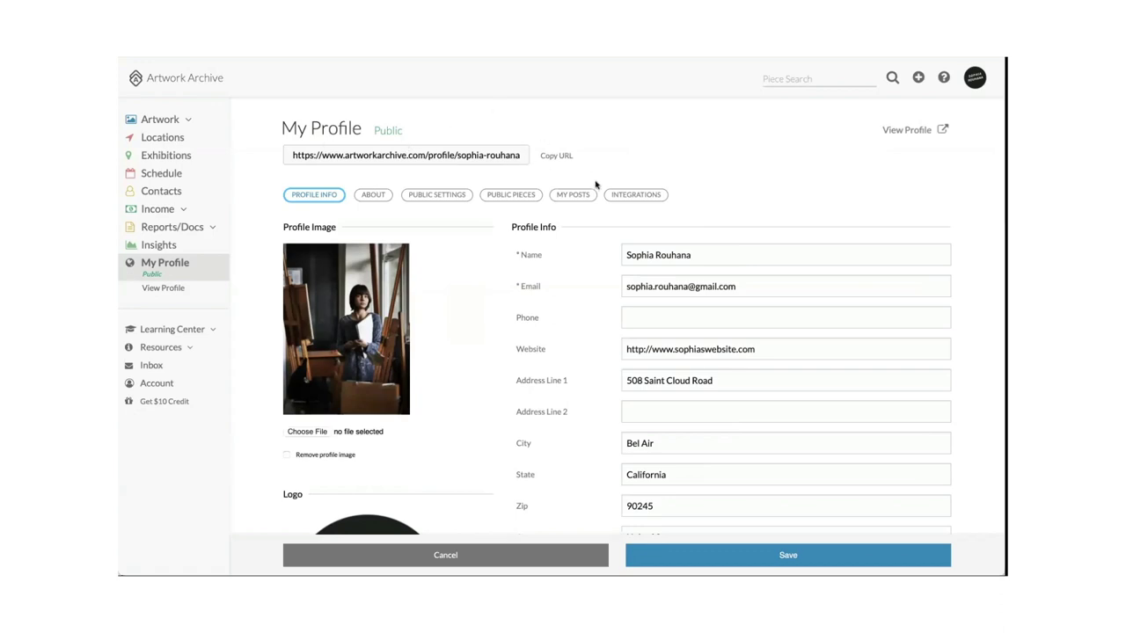
{"action": "scroll", "coordinate": [550, 289], "scroll_direction": "down", "scroll_amount": 1}
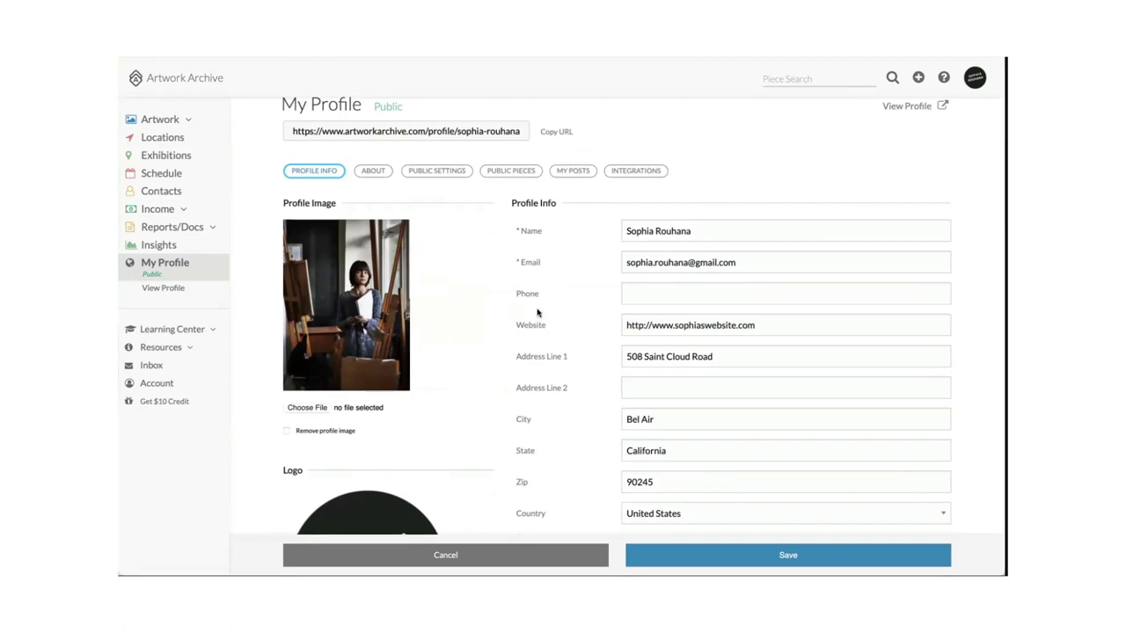
{"action": "scroll", "coordinate": [580, 308], "scroll_direction": "down", "scroll_amount": 1}
{"action": "scroll", "coordinate": [537, 313], "scroll_direction": "up", "scroll_amount": 1}
{"action": "scroll", "coordinate": [537, 312], "scroll_direction": "down", "scroll_amount": 3}
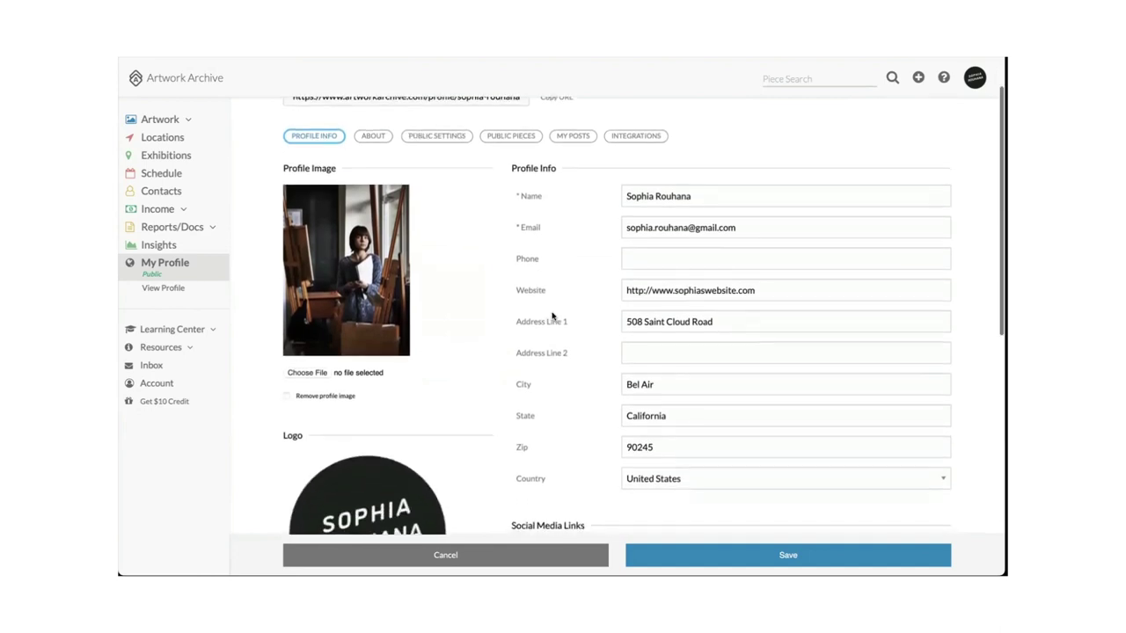
{"action": "scroll", "coordinate": [553, 314], "scroll_direction": "down", "scroll_amount": 2}
{"action": "scroll", "coordinate": [553, 314], "scroll_direction": "down", "scroll_amount": 1}
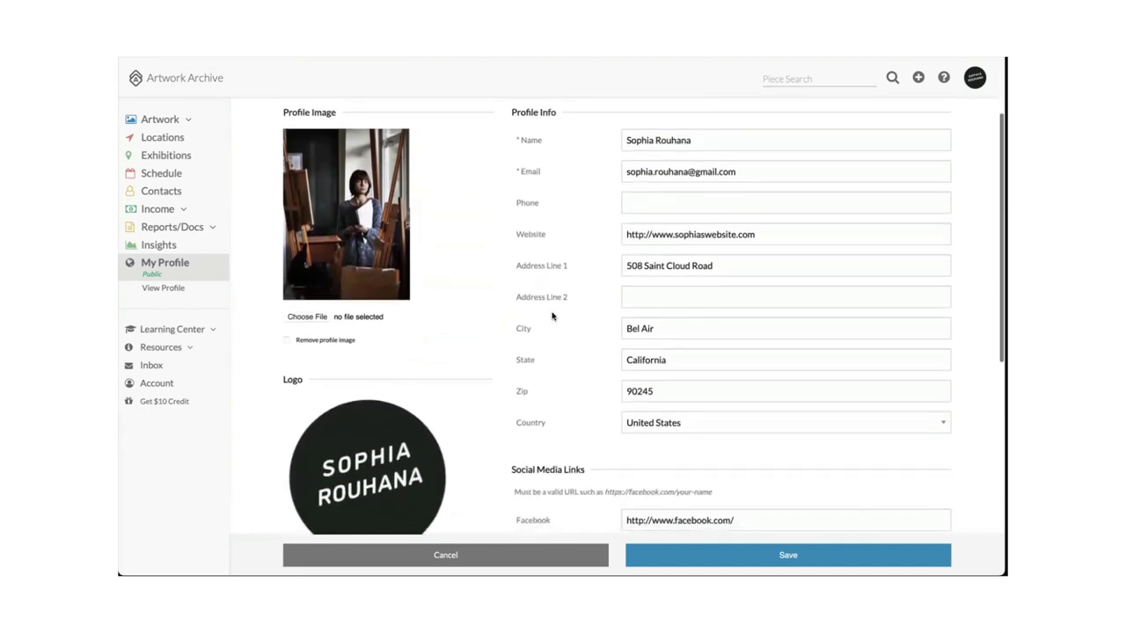
{"action": "scroll", "coordinate": [552, 316], "scroll_direction": "down", "scroll_amount": 2}
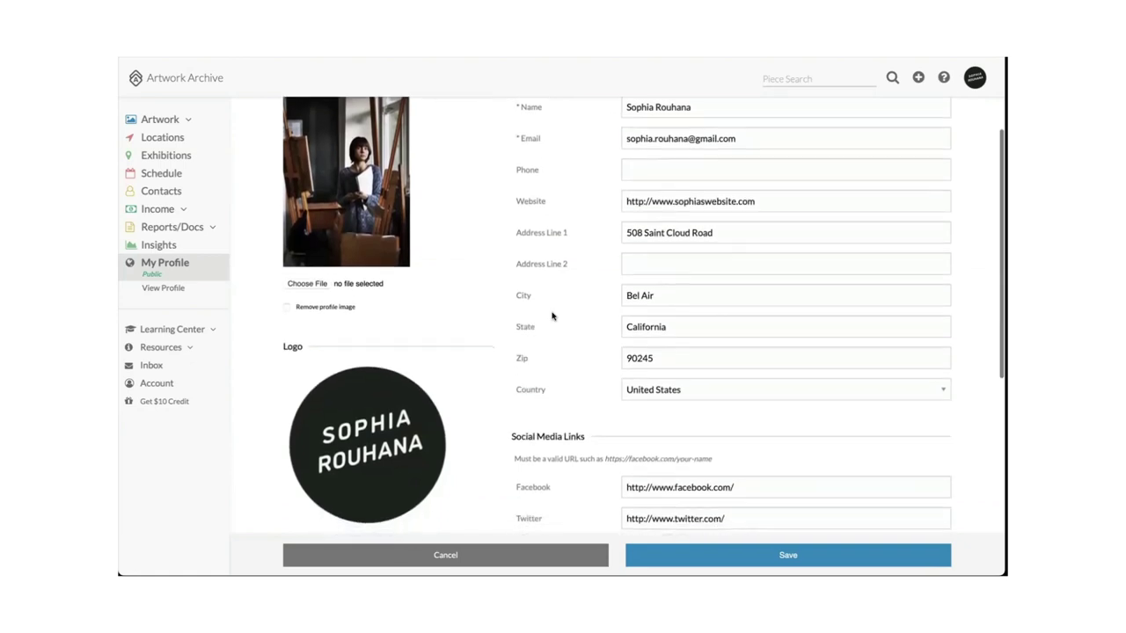
{"action": "scroll", "coordinate": [552, 315], "scroll_direction": "up", "scroll_amount": 3}
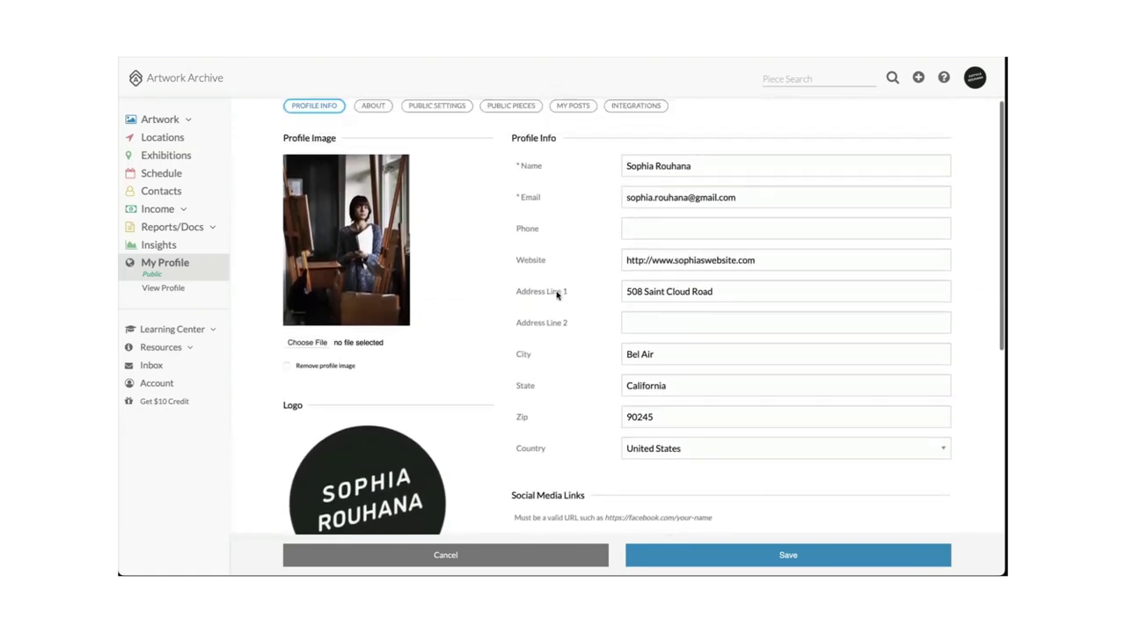
{"action": "scroll", "coordinate": [545, 315], "scroll_direction": "down", "scroll_amount": 1}
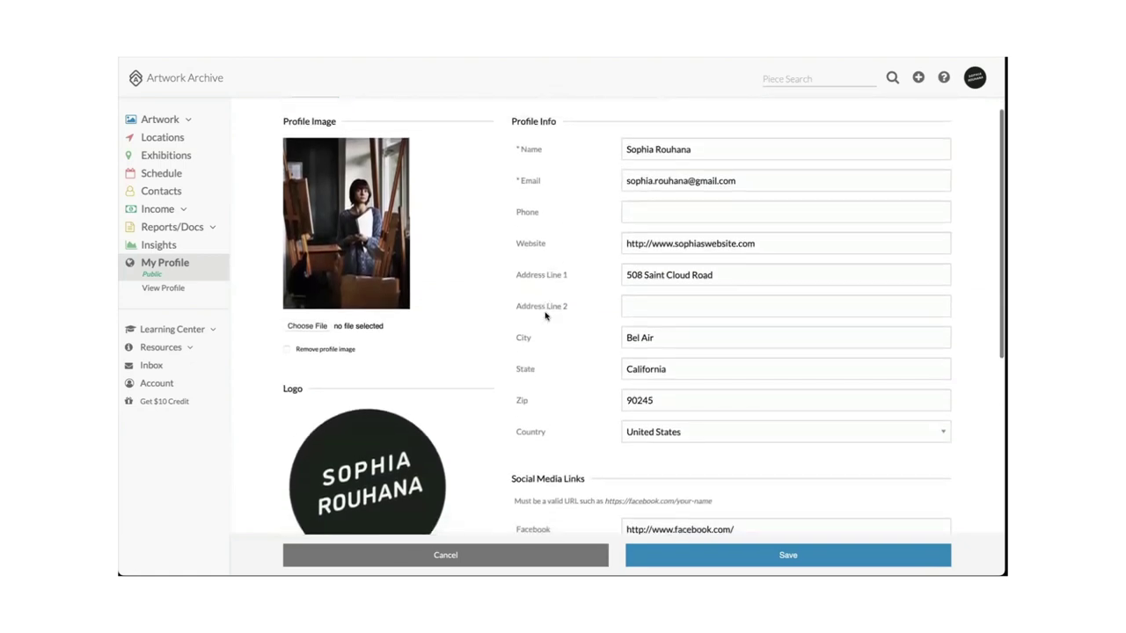
{"action": "scroll", "coordinate": [545, 316], "scroll_direction": "down", "scroll_amount": 1}
{"action": "scroll", "coordinate": [545, 316], "scroll_direction": "down", "scroll_amount": 1}
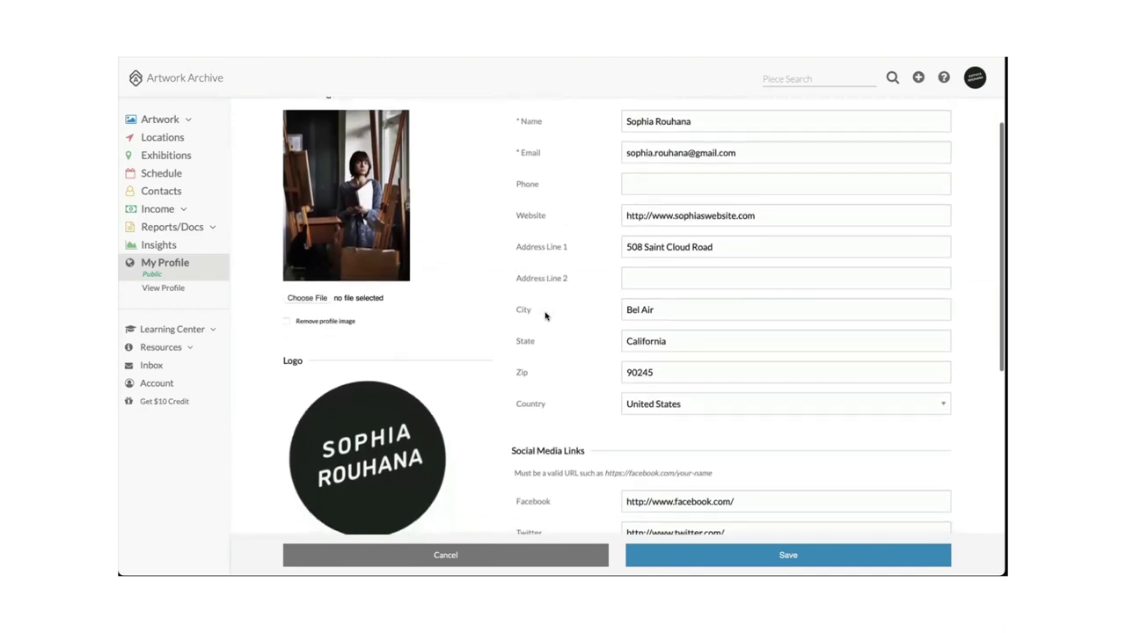
{"action": "scroll", "coordinate": [545, 316], "scroll_direction": "down", "scroll_amount": 1}
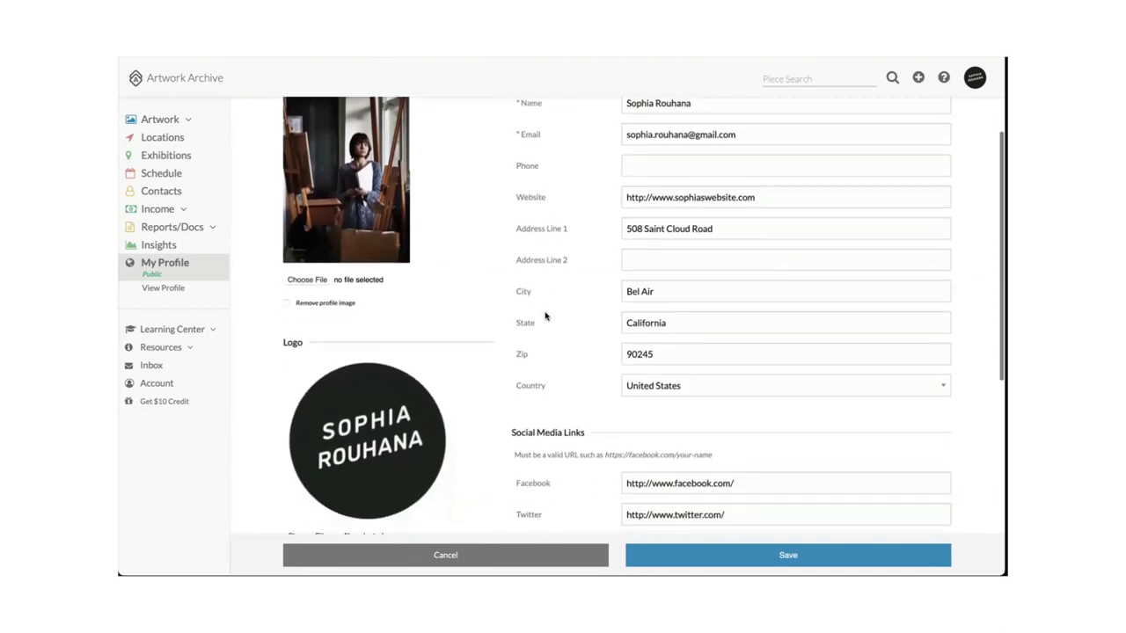
{"action": "scroll", "coordinate": [546, 315], "scroll_direction": "down", "scroll_amount": 1}
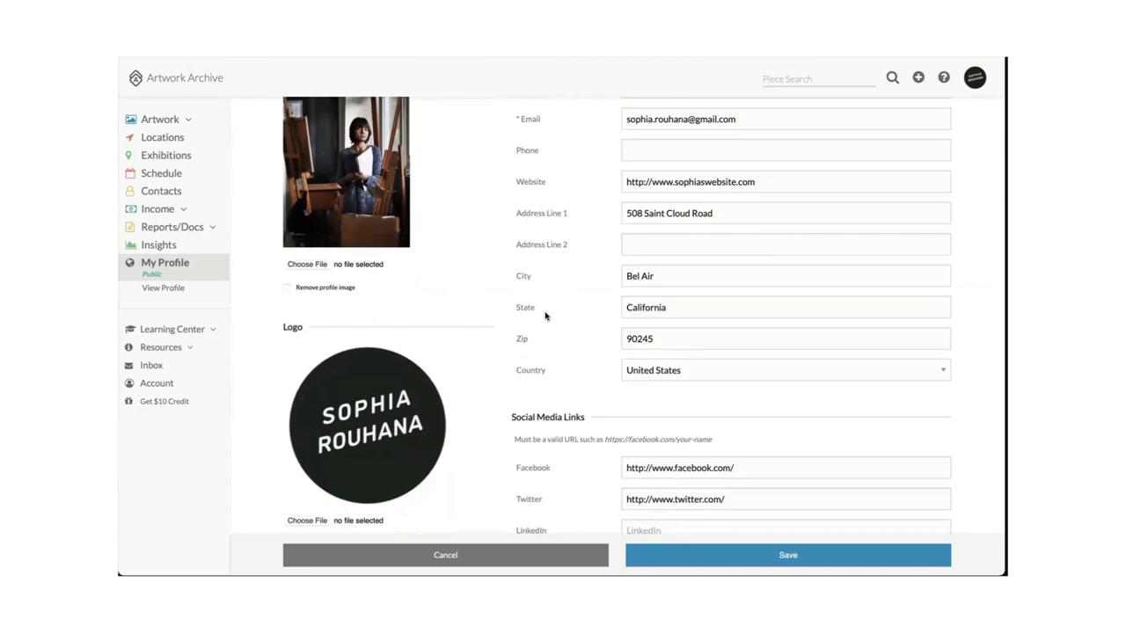
{"action": "scroll", "coordinate": [545, 316], "scroll_direction": "down", "scroll_amount": 5}
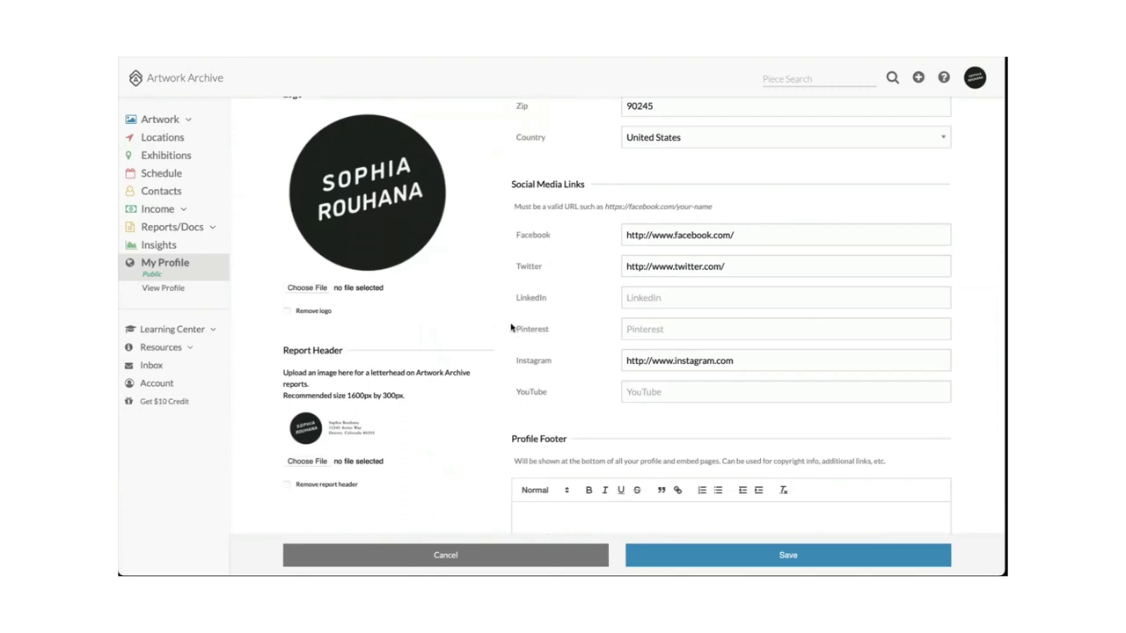
{"action": "scroll", "coordinate": [515, 352], "scroll_direction": "down", "scroll_amount": 2}
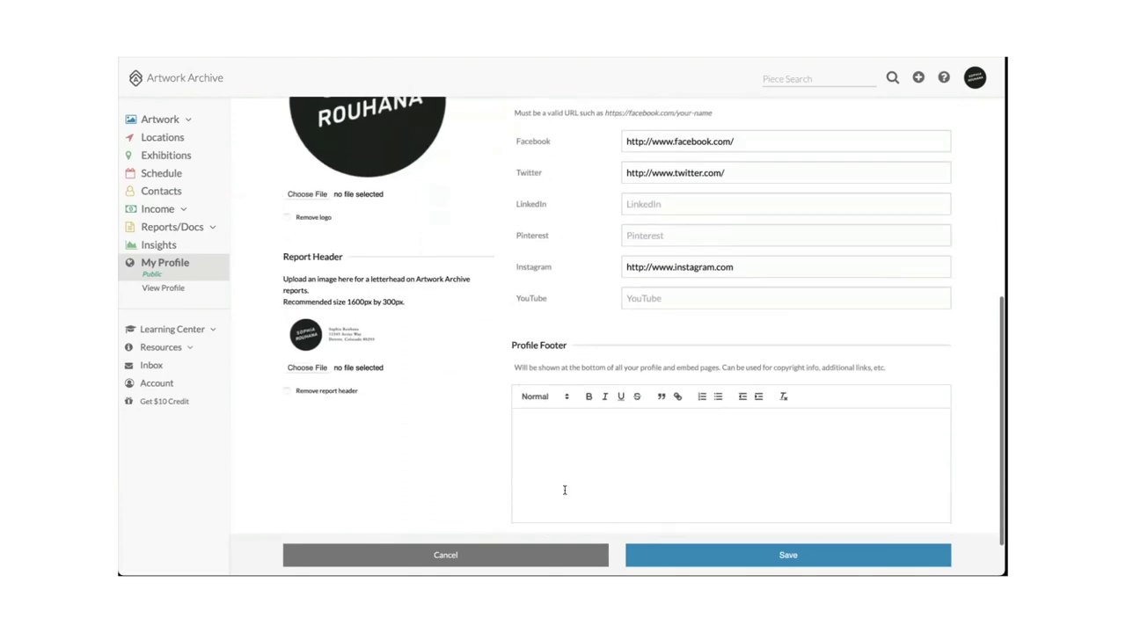
{"action": "scroll", "coordinate": [571, 428], "scroll_direction": "down", "scroll_amount": 1}
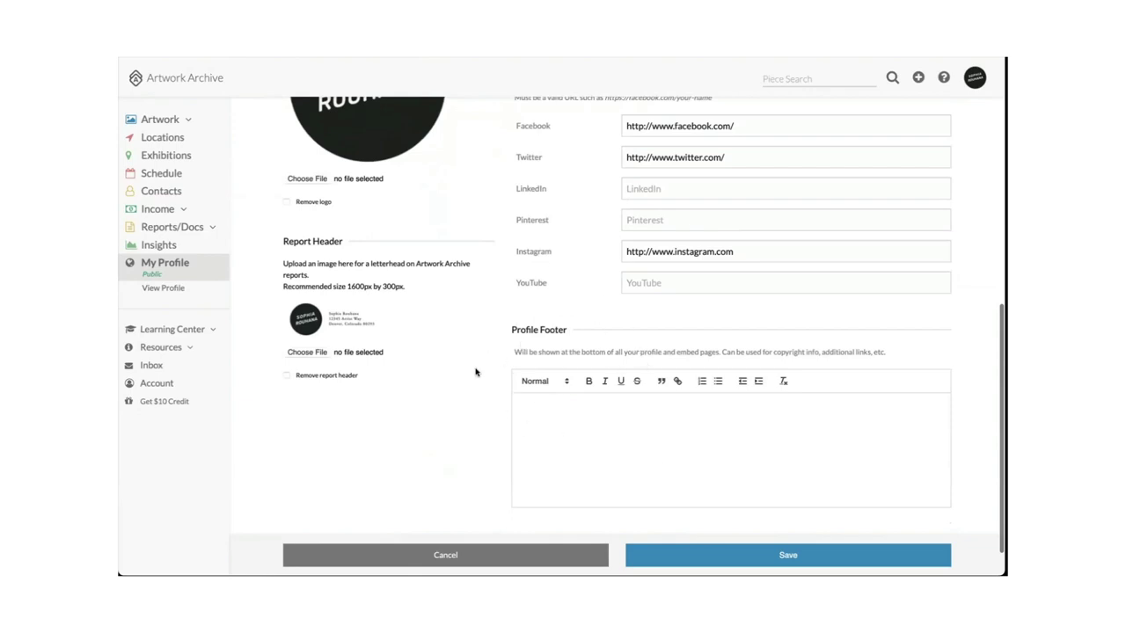
{"action": "scroll", "coordinate": [531, 298], "scroll_direction": "up", "scroll_amount": 2}
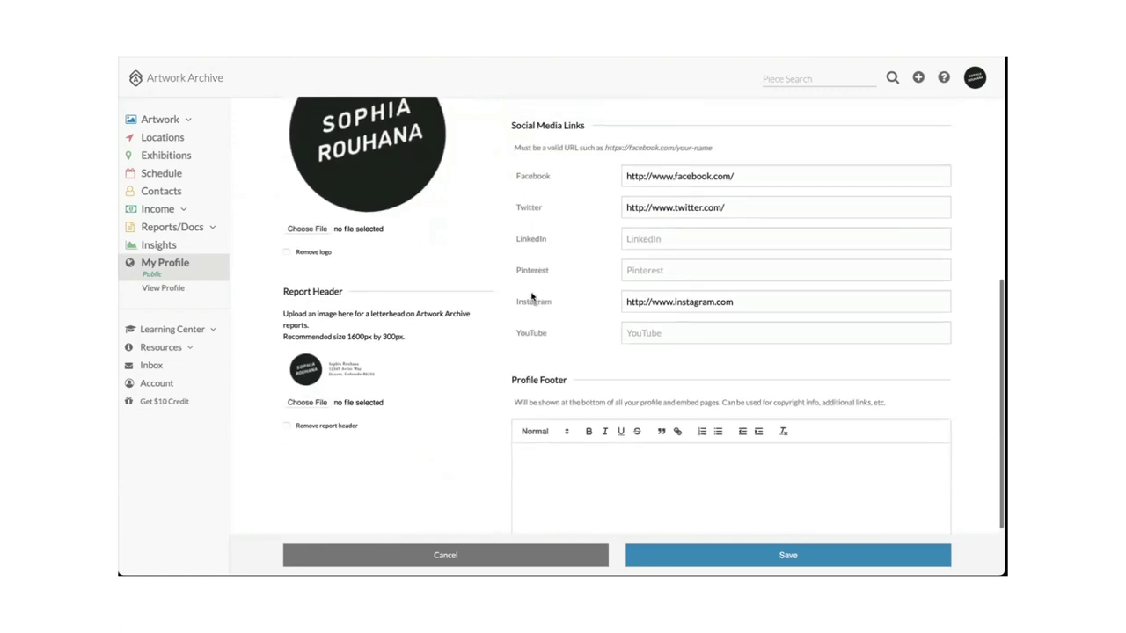
{"action": "scroll", "coordinate": [531, 297], "scroll_direction": "down", "scroll_amount": 1}
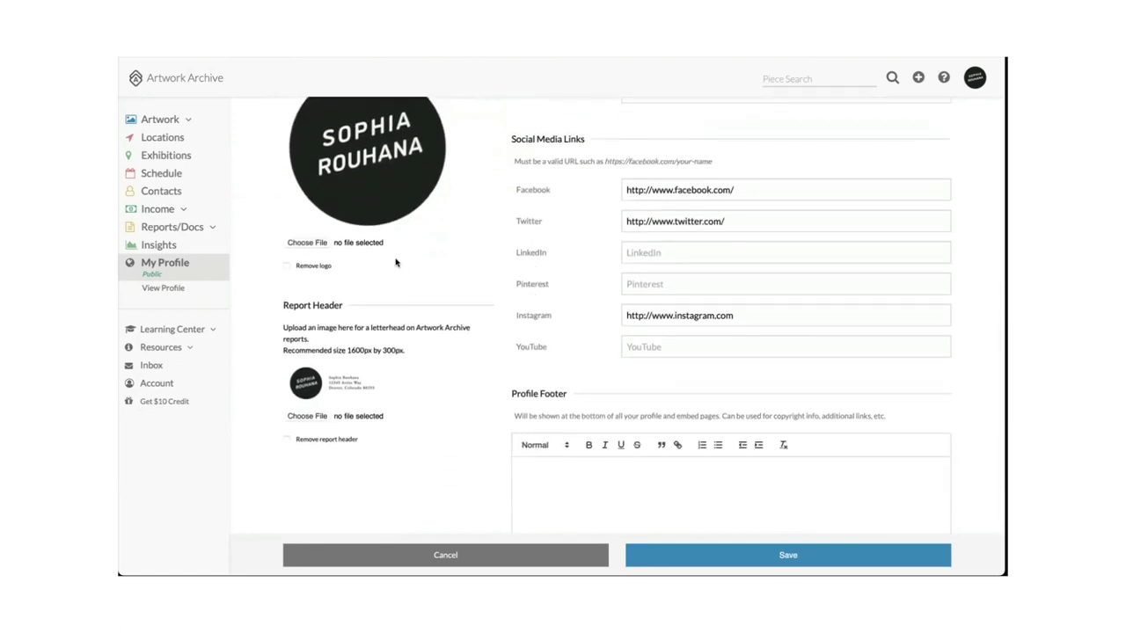
{"action": "scroll", "coordinate": [395, 262], "scroll_direction": "up", "scroll_amount": 2}
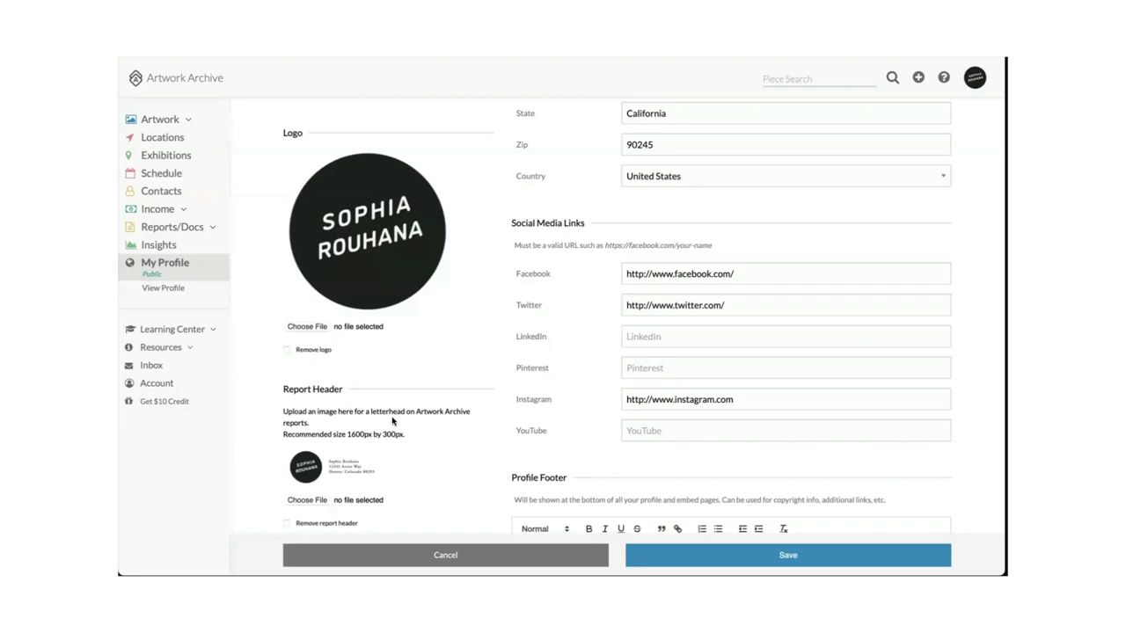
{"action": "scroll", "coordinate": [392, 421], "scroll_direction": "up", "scroll_amount": 3}
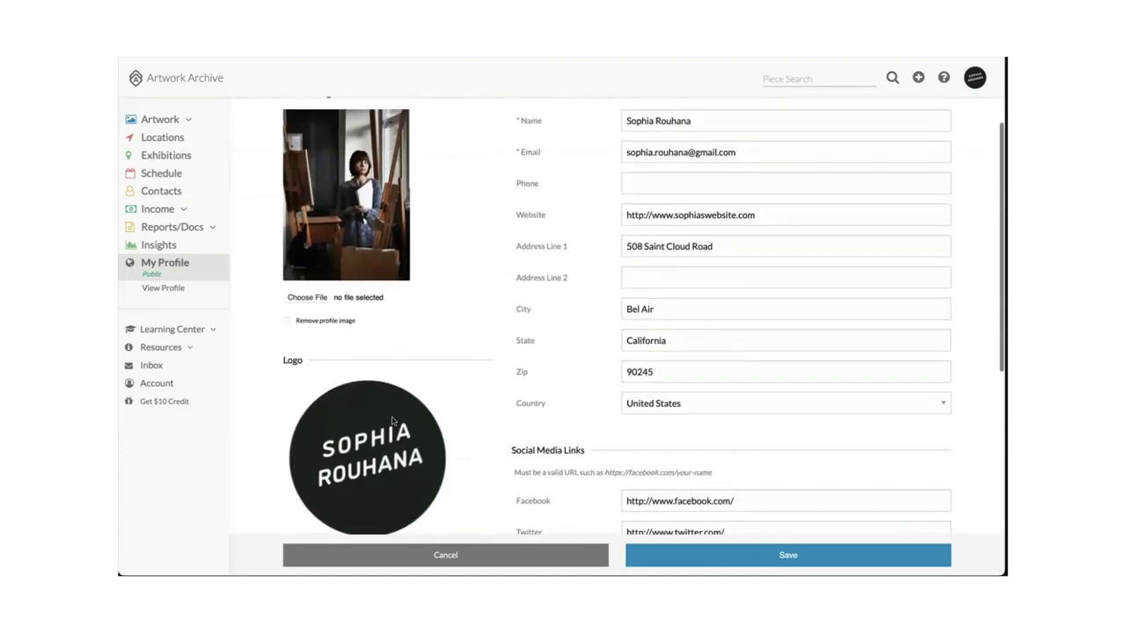
{"action": "scroll", "coordinate": [453, 379], "scroll_direction": "down", "scroll_amount": 1}
{"action": "scroll", "coordinate": [453, 378], "scroll_direction": "down", "scroll_amount": 1}
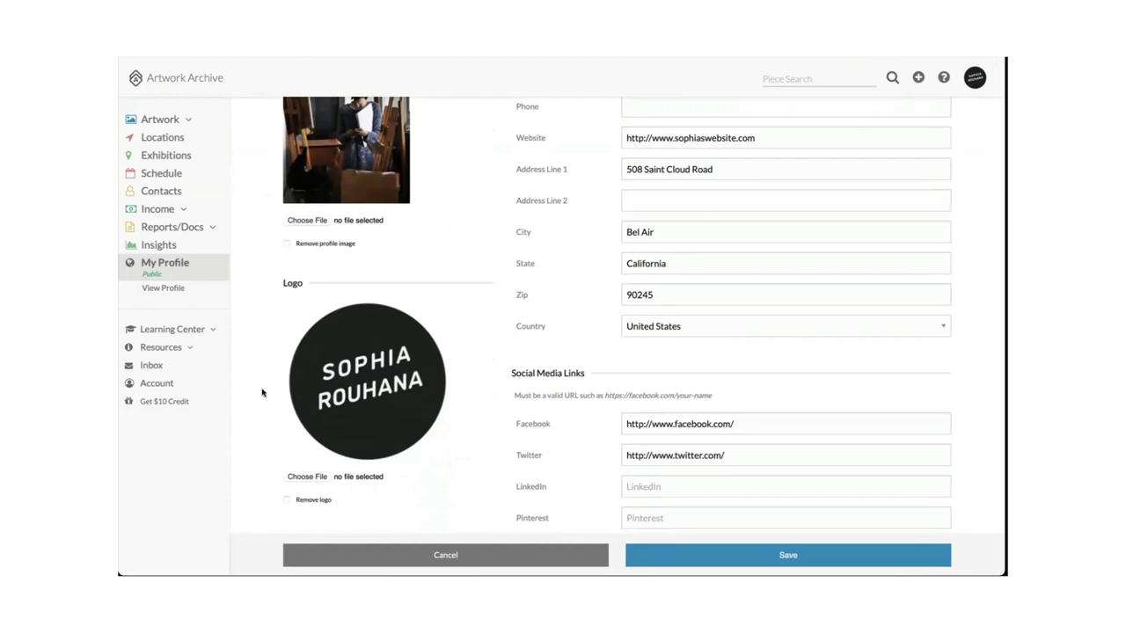
{"action": "scroll", "coordinate": [473, 278], "scroll_direction": "up", "scroll_amount": 5}
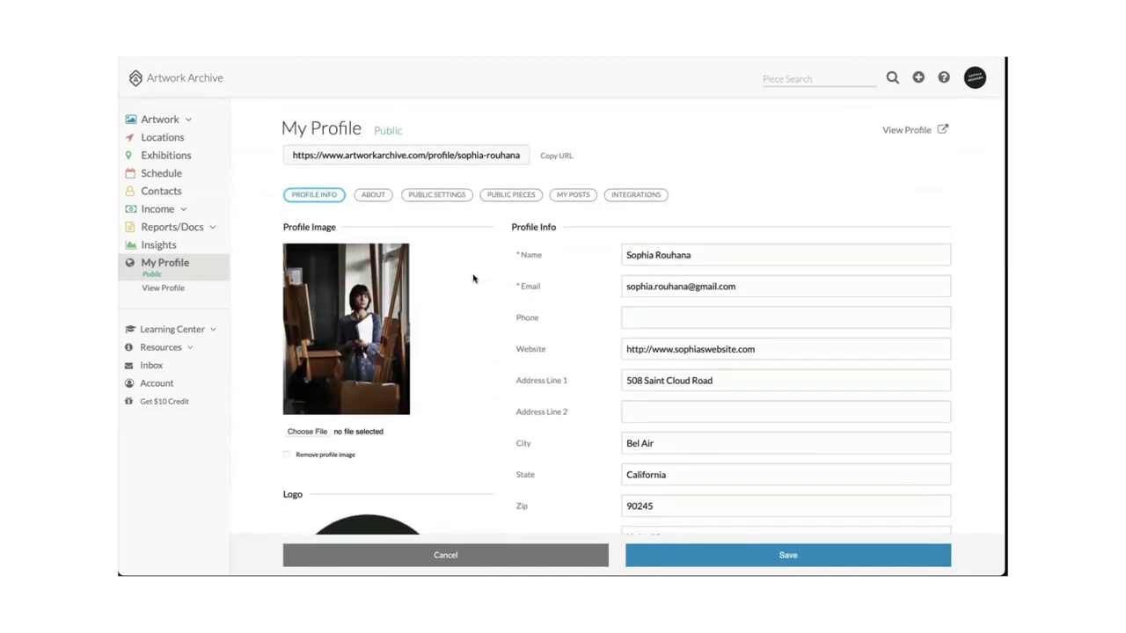
Review the ABOUT tab's cover photo, short bio, biography, statement and Resume/CV sections.
{"action": "left_click", "coordinate": [373, 194]}
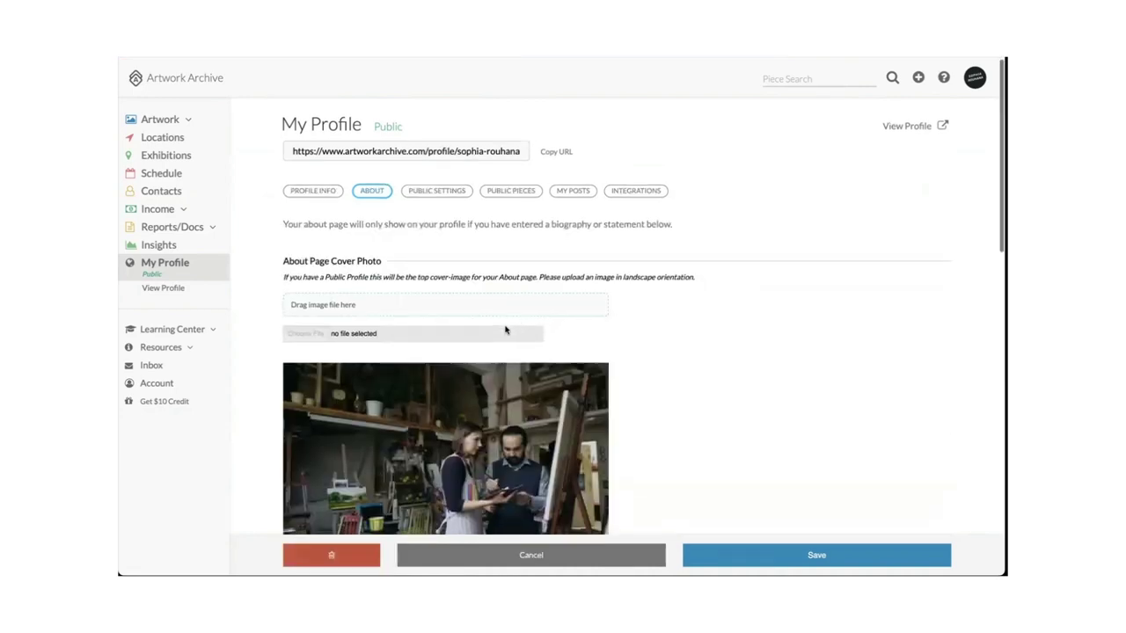
{"action": "scroll", "coordinate": [506, 330], "scroll_direction": "down", "scroll_amount": 2}
{"action": "scroll", "coordinate": [506, 330], "scroll_direction": "down", "scroll_amount": 5}
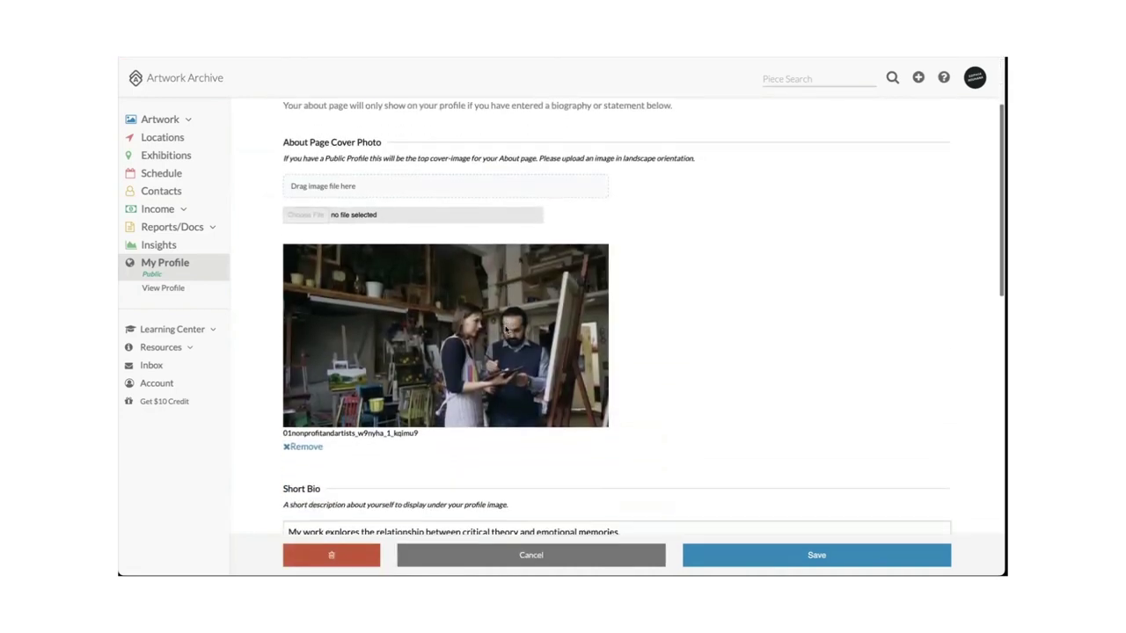
{"action": "scroll", "coordinate": [506, 330], "scroll_direction": "down", "scroll_amount": 1}
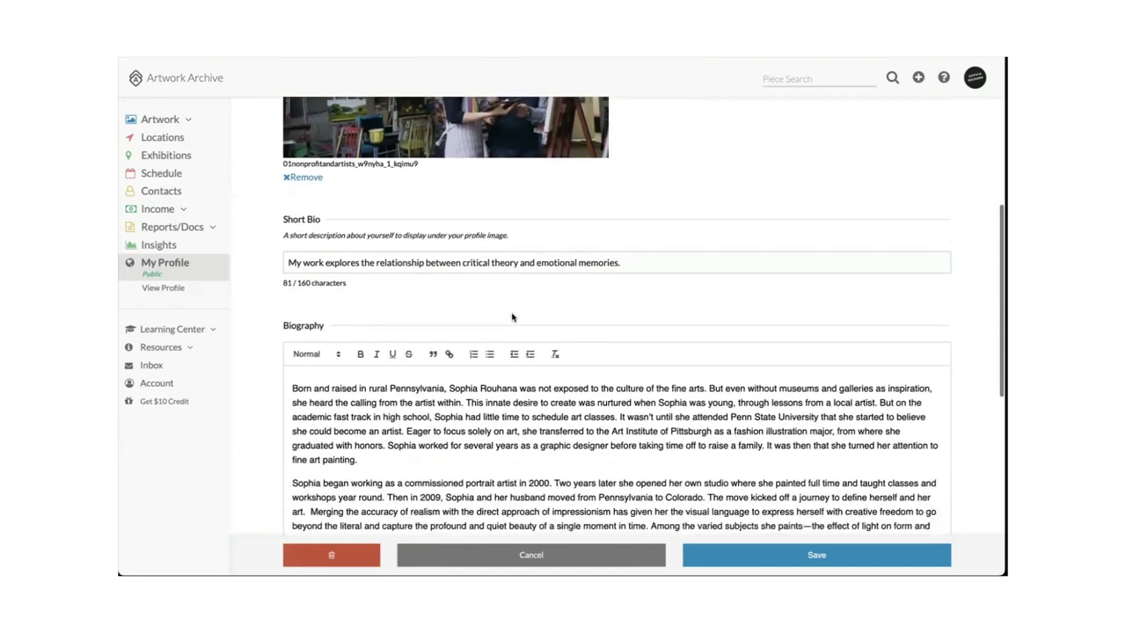
{"action": "scroll", "coordinate": [510, 343], "scroll_direction": "down", "scroll_amount": 3}
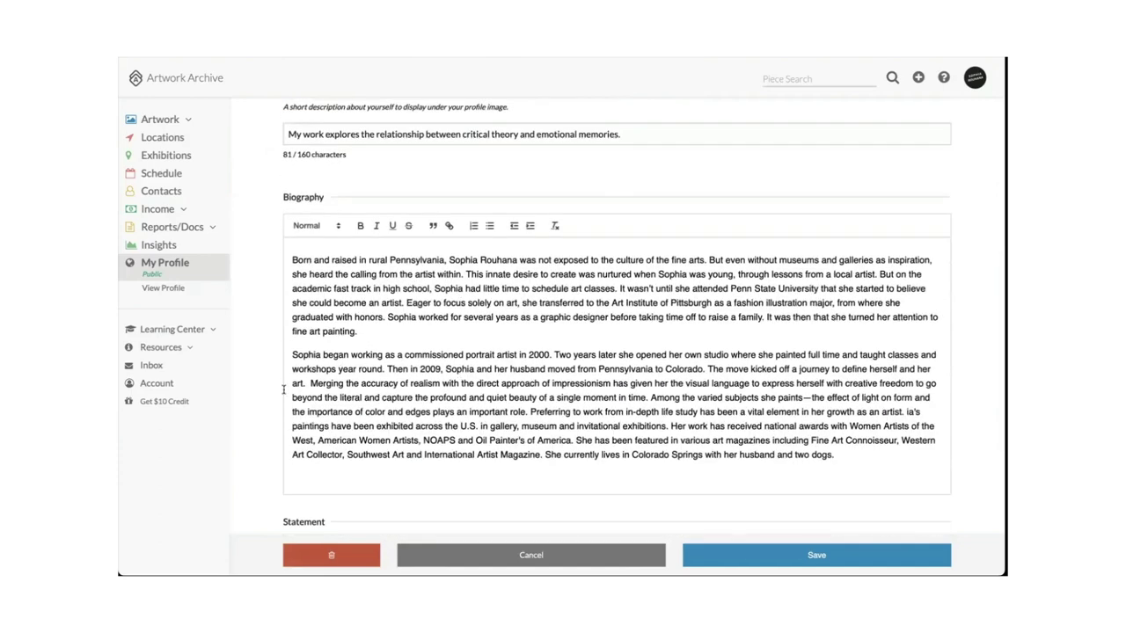
{"action": "scroll", "coordinate": [266, 393], "scroll_direction": "down", "scroll_amount": 1}
{"action": "scroll", "coordinate": [266, 393], "scroll_direction": "down", "scroll_amount": 5}
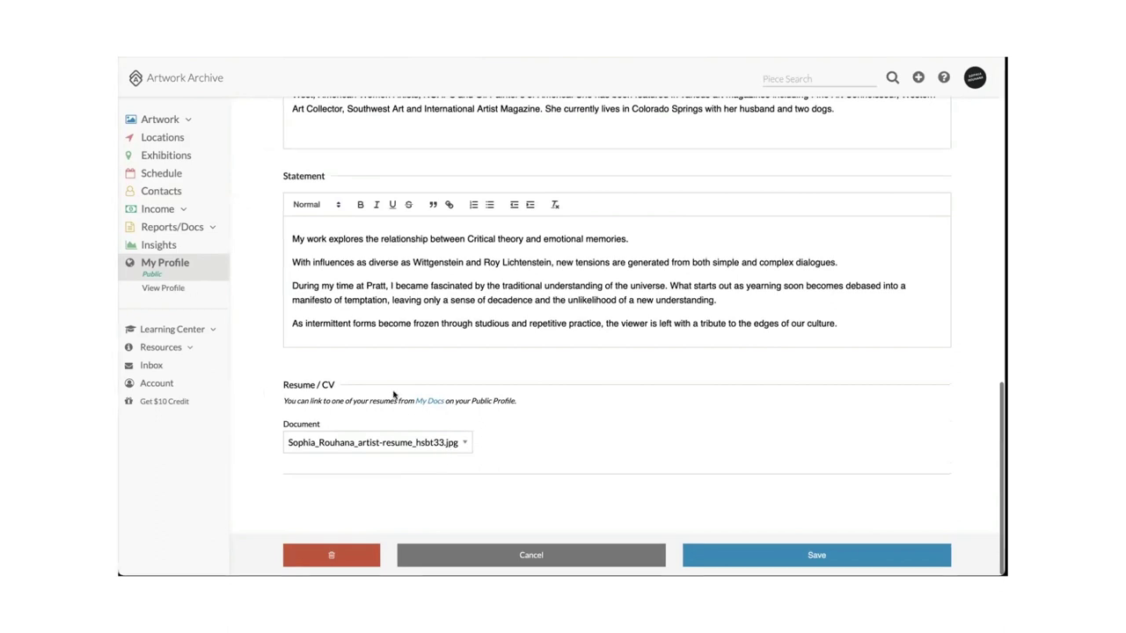
{"action": "left_click", "coordinate": [212, 230]}
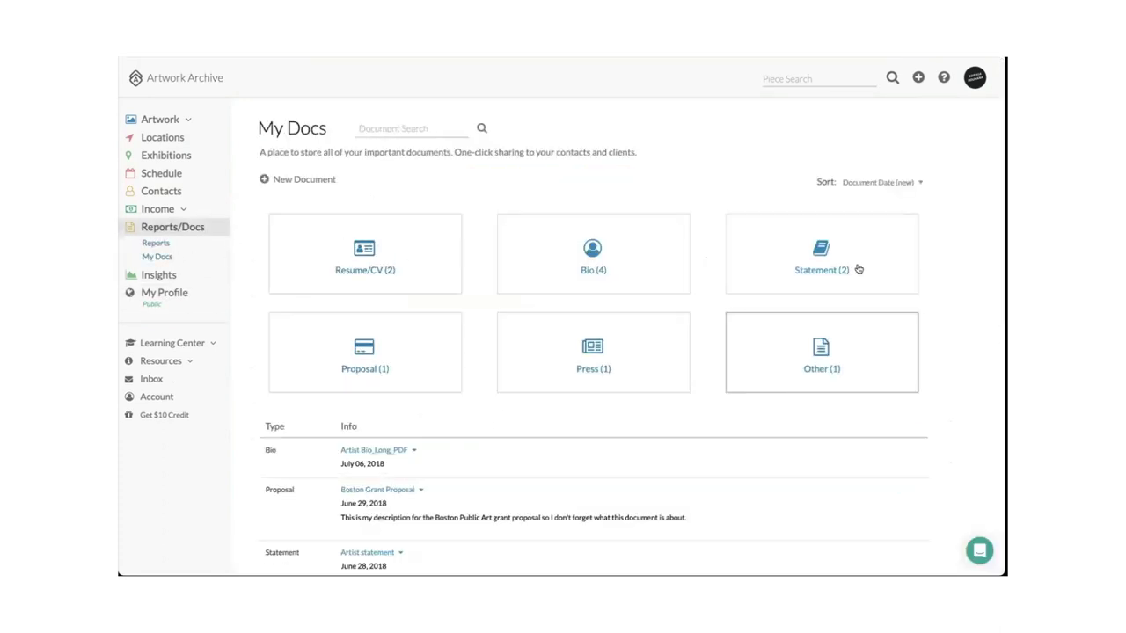
Scroll through the My Docs resumes, bios, statements, proposals and press, then return to My Profile.
{"action": "scroll", "coordinate": [536, 327], "scroll_direction": "down", "scroll_amount": 1}
{"action": "scroll", "coordinate": [474, 332], "scroll_direction": "down", "scroll_amount": 3}
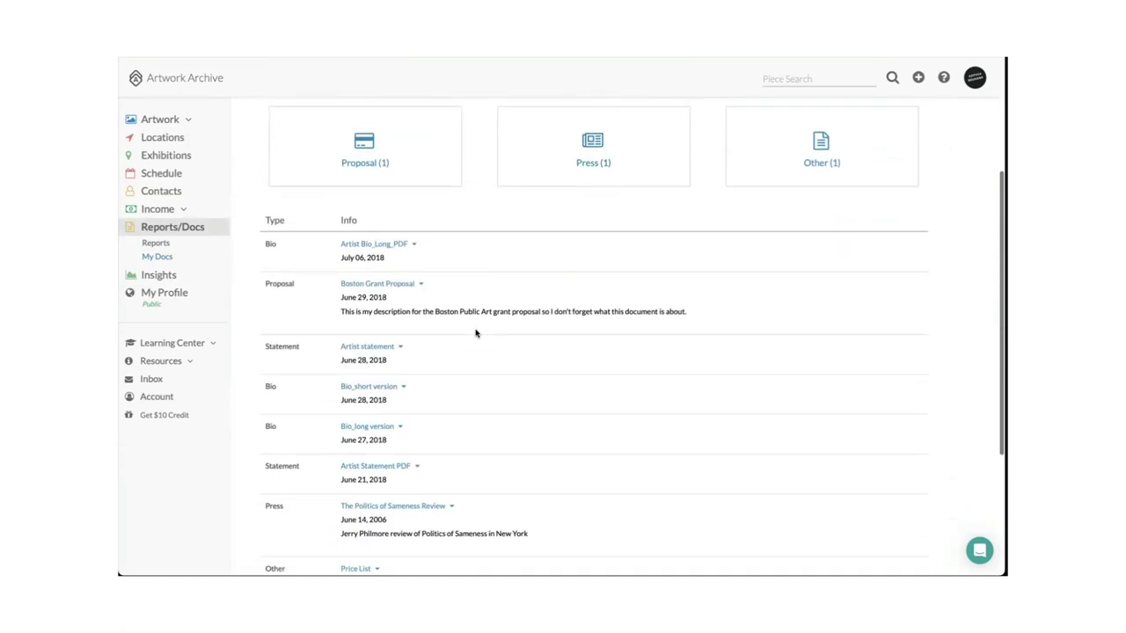
{"action": "scroll", "coordinate": [474, 332], "scroll_direction": "up", "scroll_amount": 5}
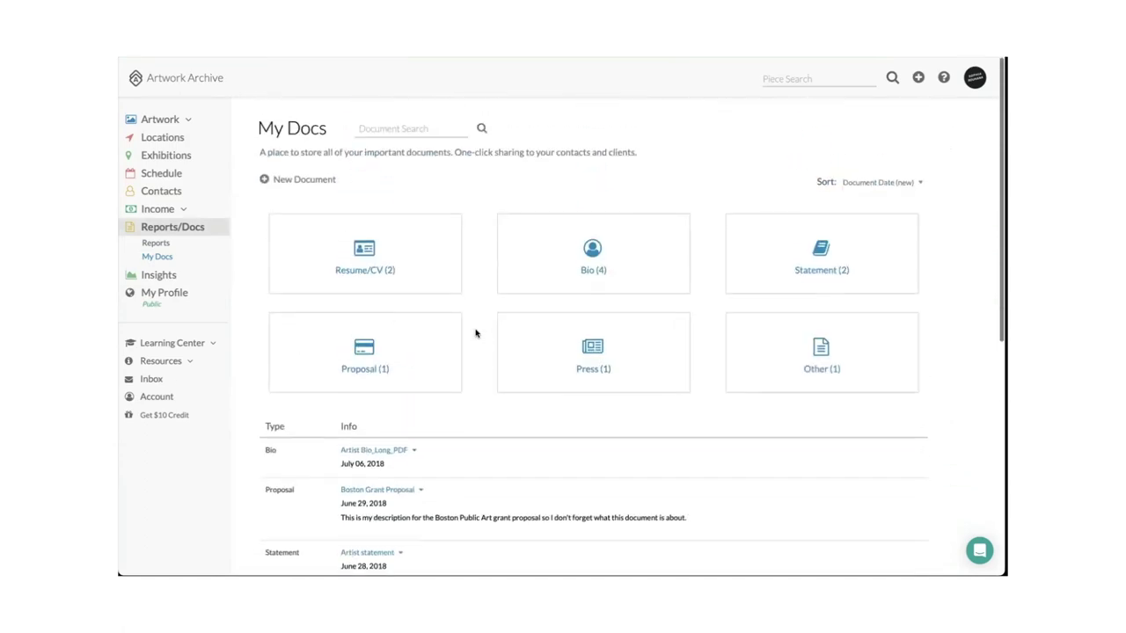
{"action": "left_click", "coordinate": [169, 294]}
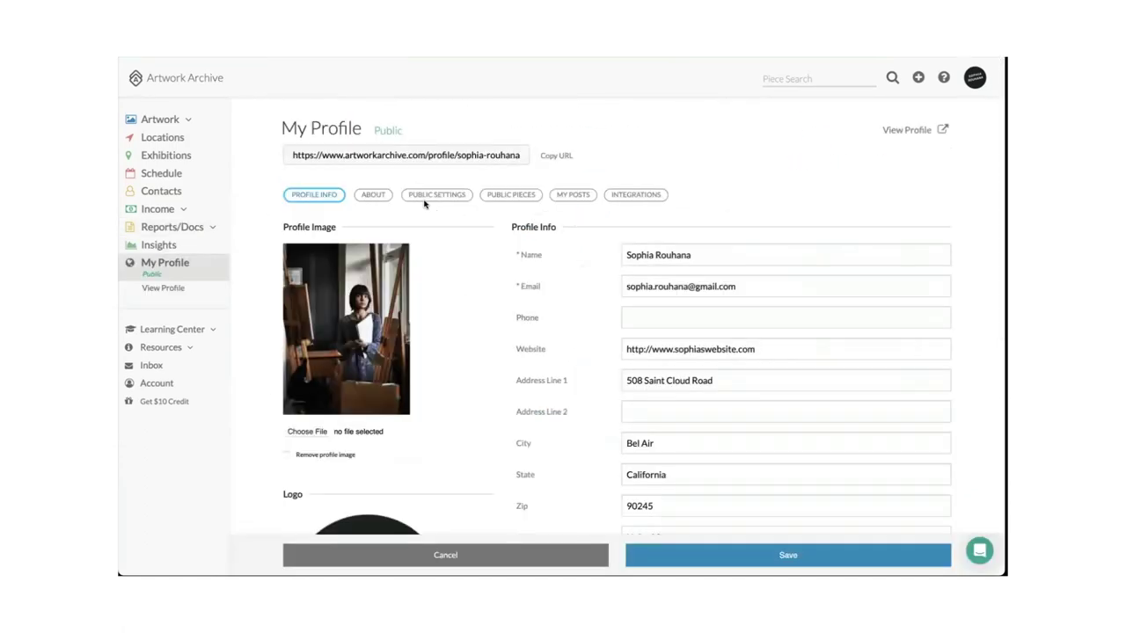
On the ABOUT tab, check the Resume/CV dropdown and keep the current resume linked.
{"action": "left_click", "coordinate": [381, 197]}
{"action": "scroll", "coordinate": [496, 465], "scroll_direction": "down", "scroll_amount": 8}
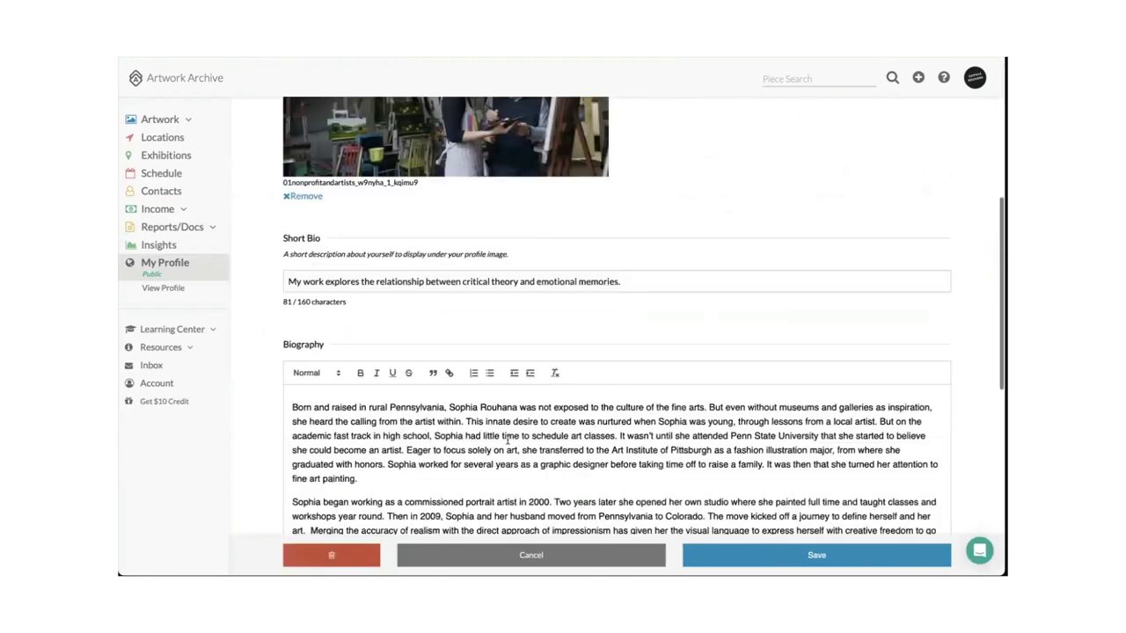
{"action": "scroll", "coordinate": [496, 464], "scroll_direction": "down", "scroll_amount": 5}
{"action": "left_click", "coordinate": [535, 442]}
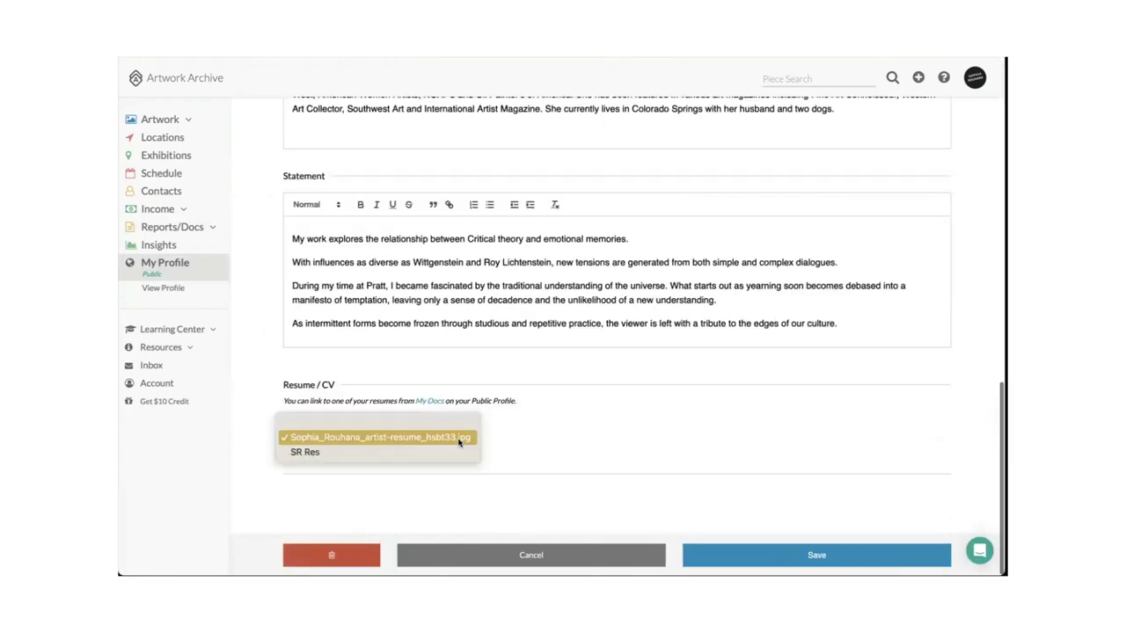
{"action": "left_click", "coordinate": [564, 421]}
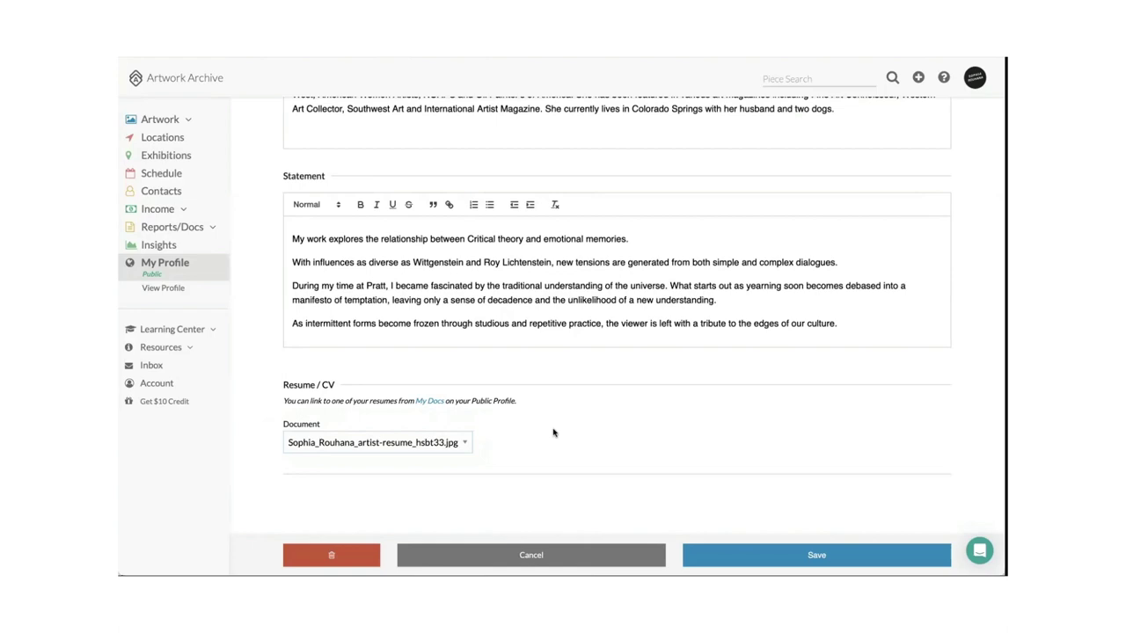
{"action": "scroll", "coordinate": [553, 432], "scroll_direction": "up", "scroll_amount": 15}
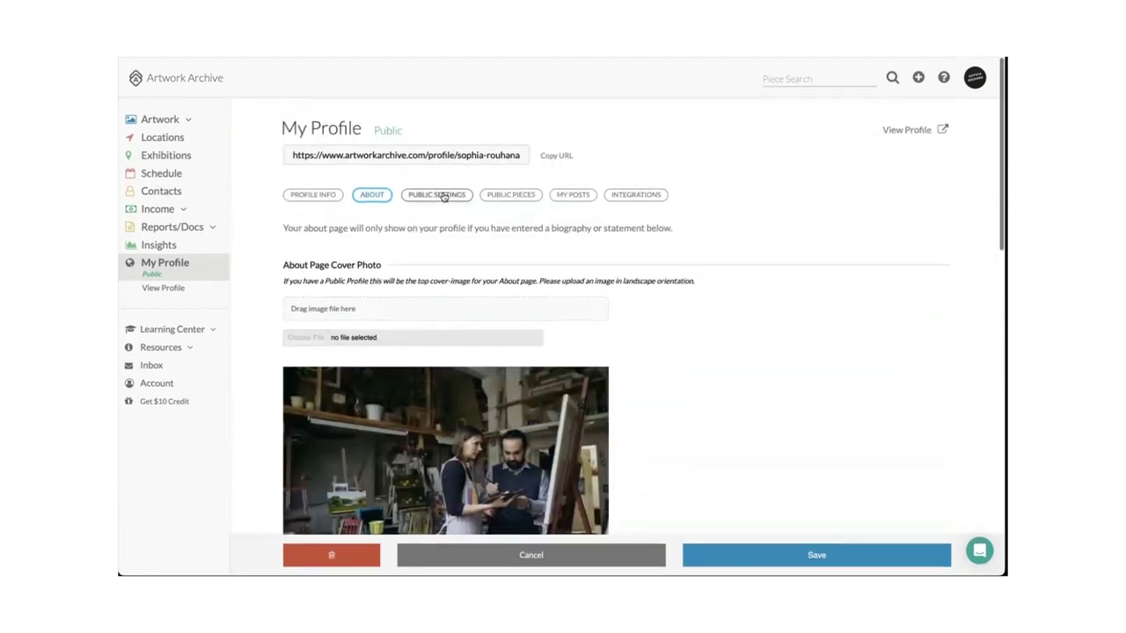
{"action": "left_click", "coordinate": [444, 196]}
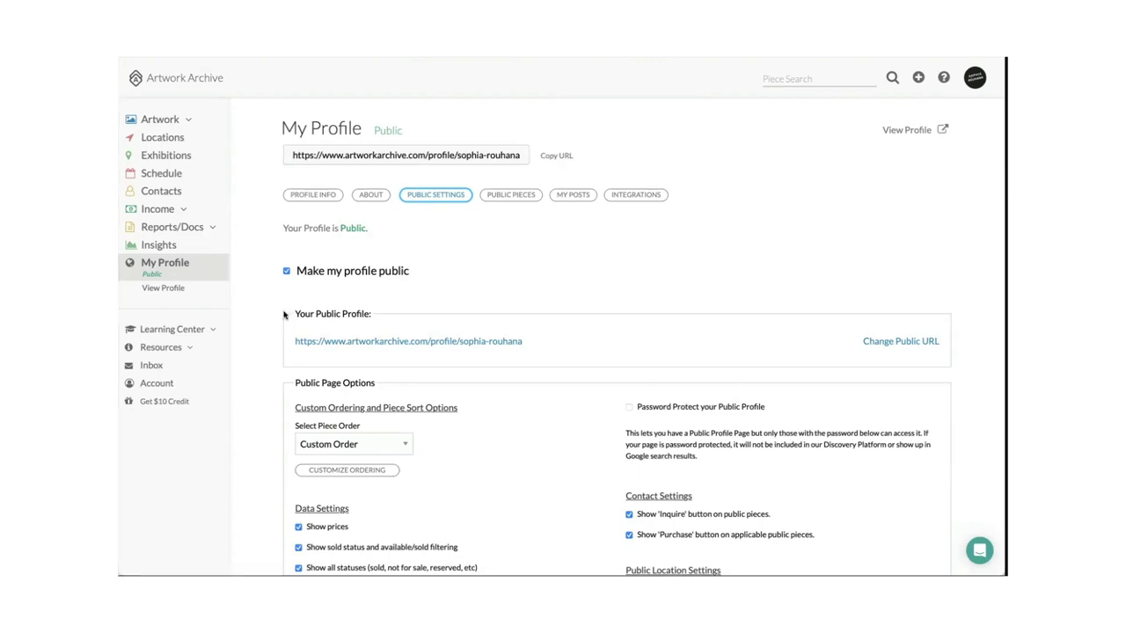
Turn 'Make my profile public' off and back on, then review the Public Page Options.
{"action": "left_click", "coordinate": [286, 272]}
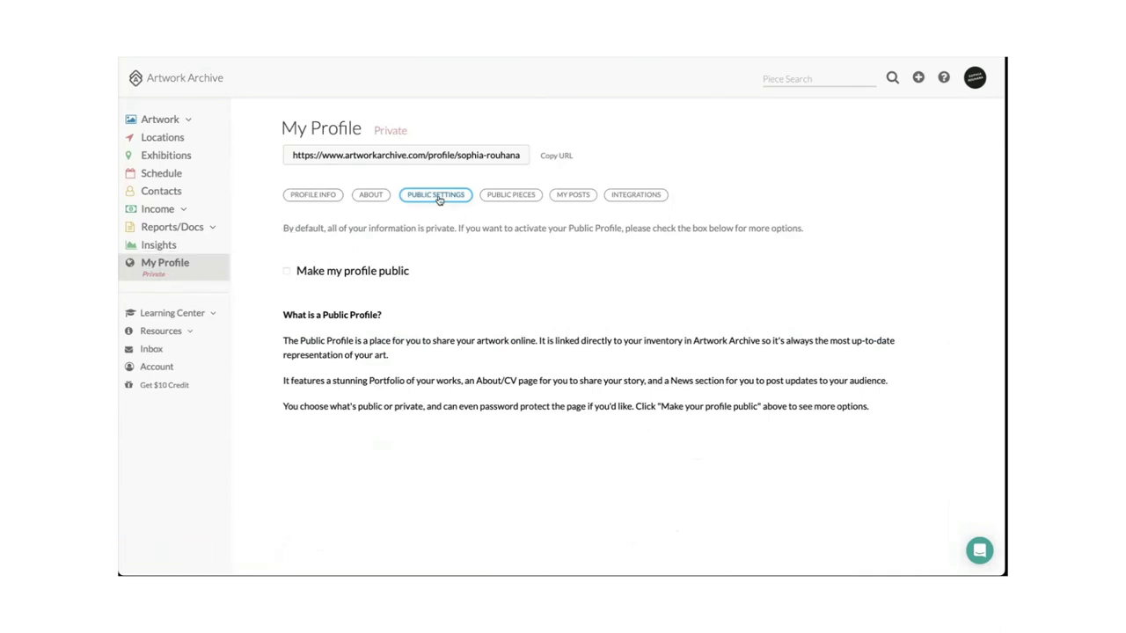
{"action": "left_click", "coordinate": [286, 272]}
{"action": "scroll", "coordinate": [262, 269], "scroll_direction": "down", "scroll_amount": 3}
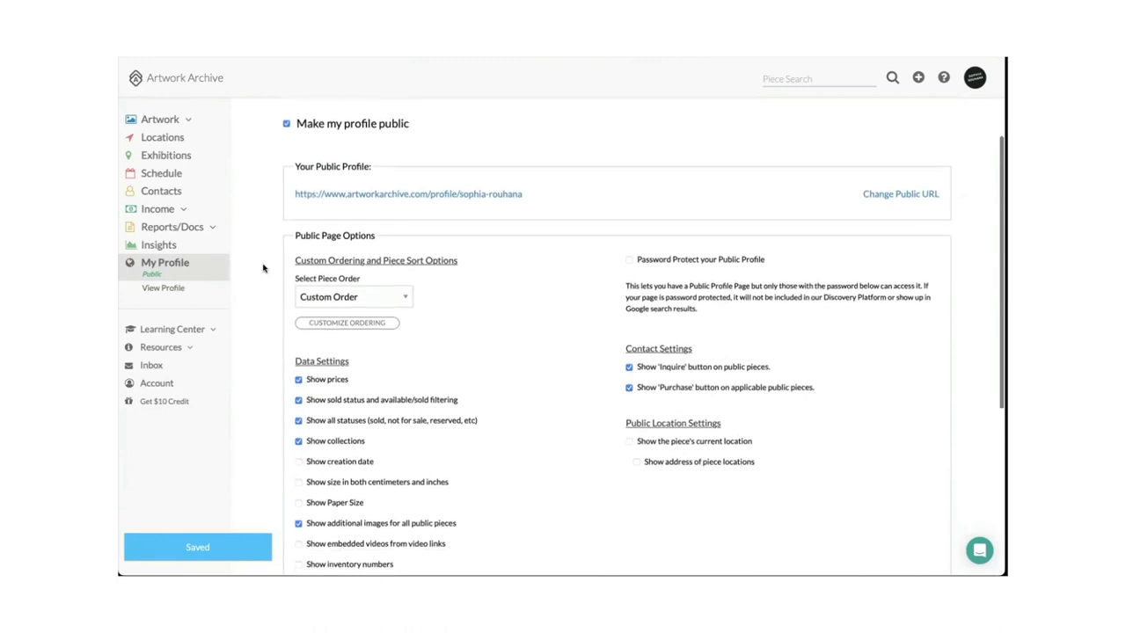
{"action": "scroll", "coordinate": [262, 268], "scroll_direction": "down", "scroll_amount": 1}
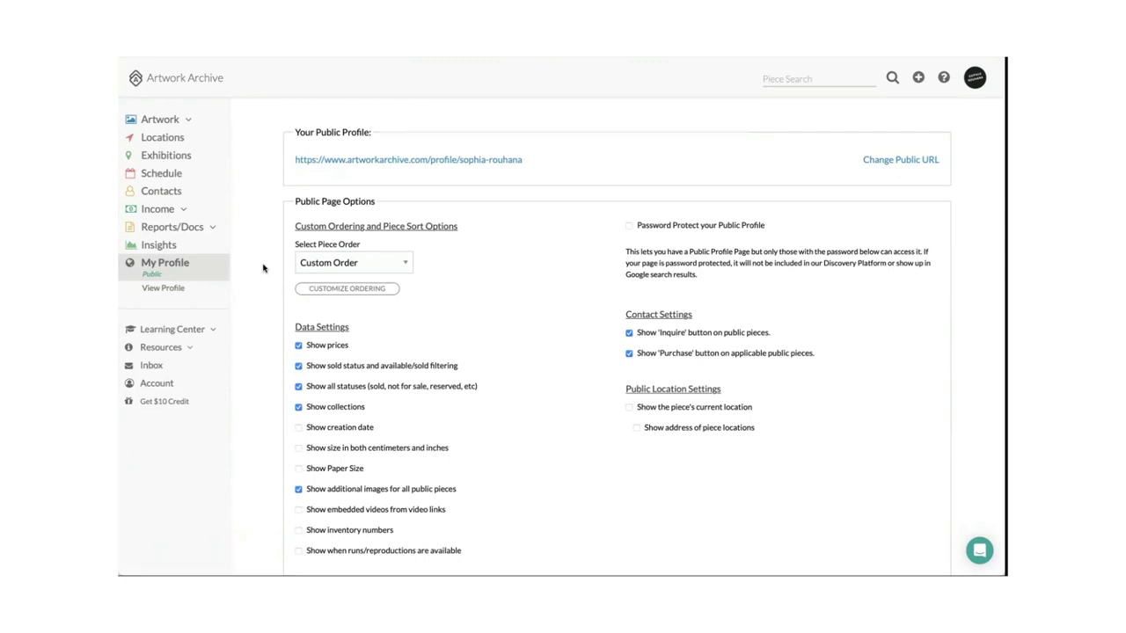
{"action": "scroll", "coordinate": [262, 268], "scroll_direction": "up", "scroll_amount": 3}
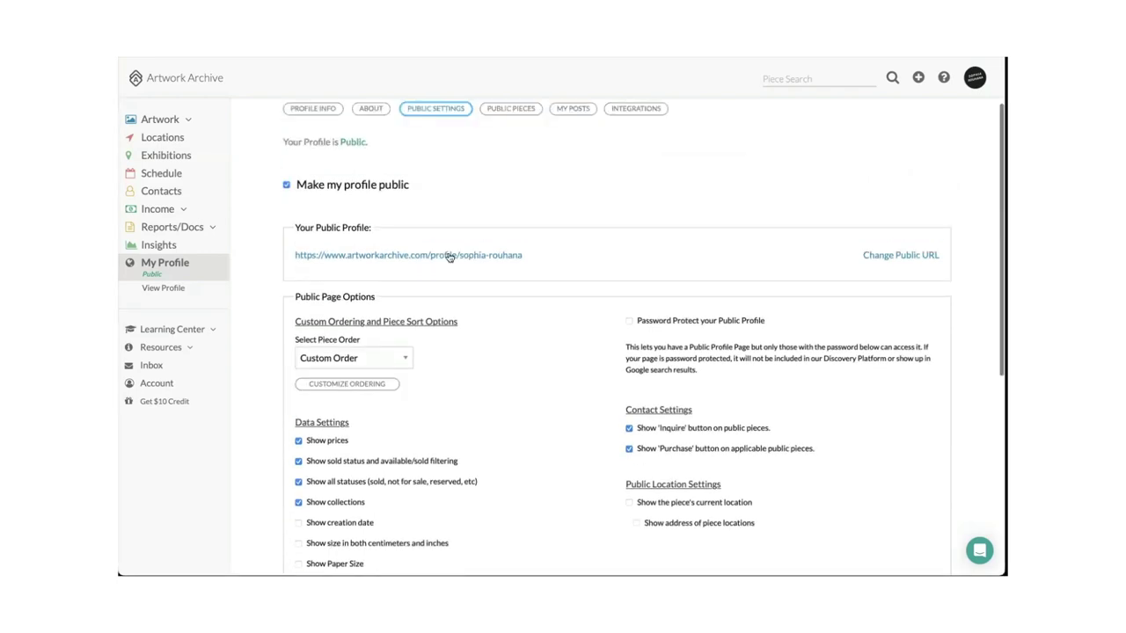
{"action": "left_click", "coordinate": [877, 260]}
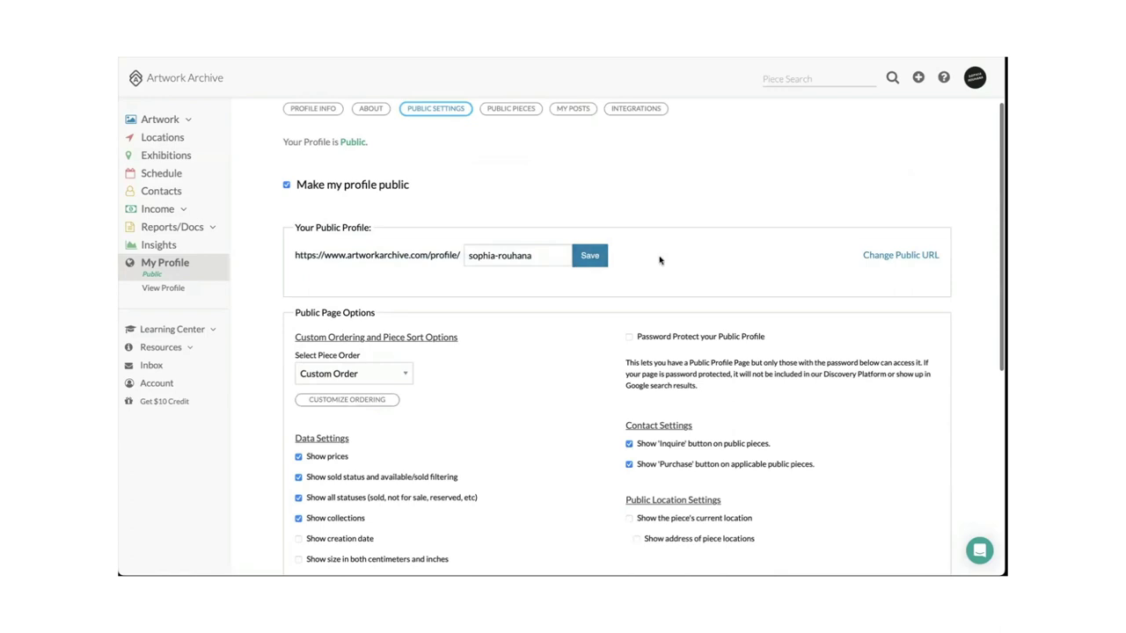
{"action": "scroll", "coordinate": [658, 290], "scroll_direction": "down", "scroll_amount": 1}
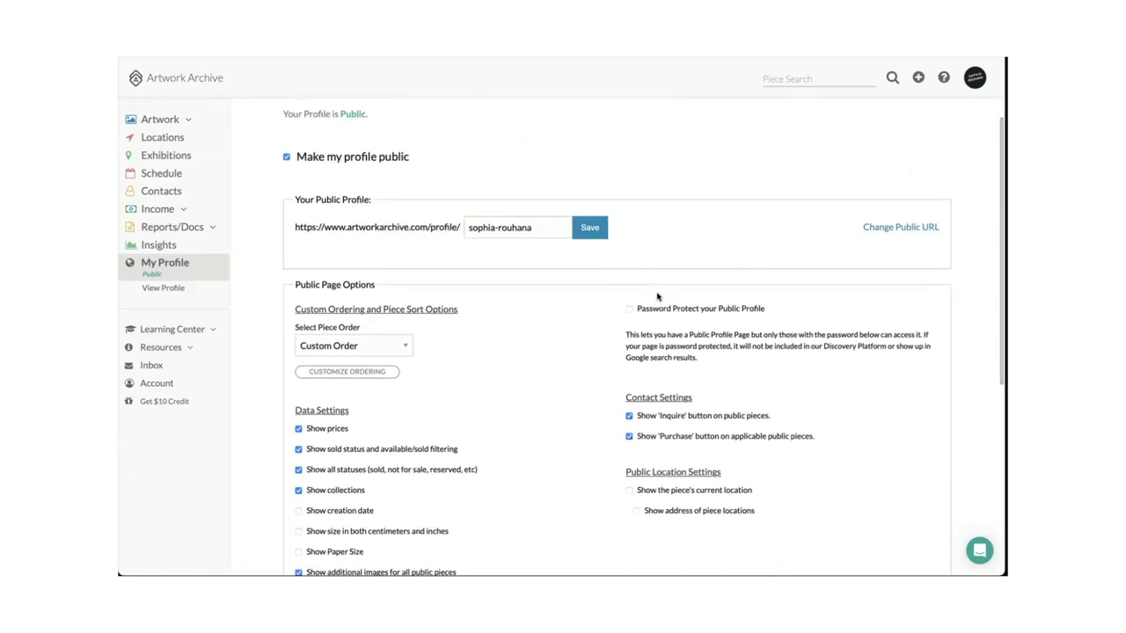
{"action": "scroll", "coordinate": [590, 304], "scroll_direction": "down", "scroll_amount": 1}
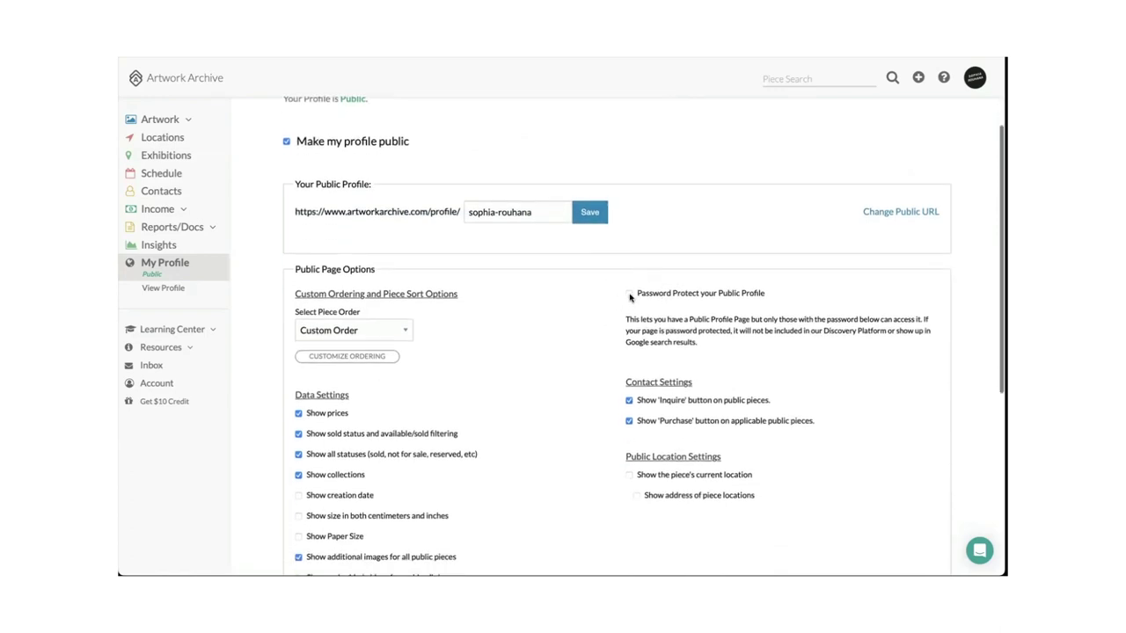
{"action": "left_click", "coordinate": [629, 294]}
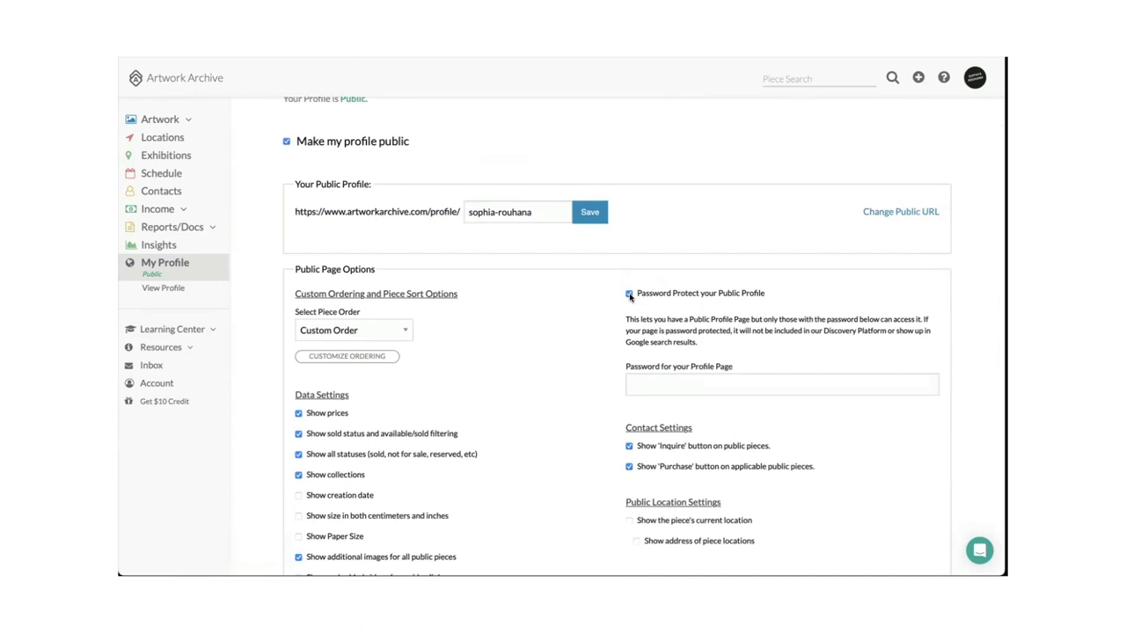
{"action": "left_click", "coordinate": [629, 294]}
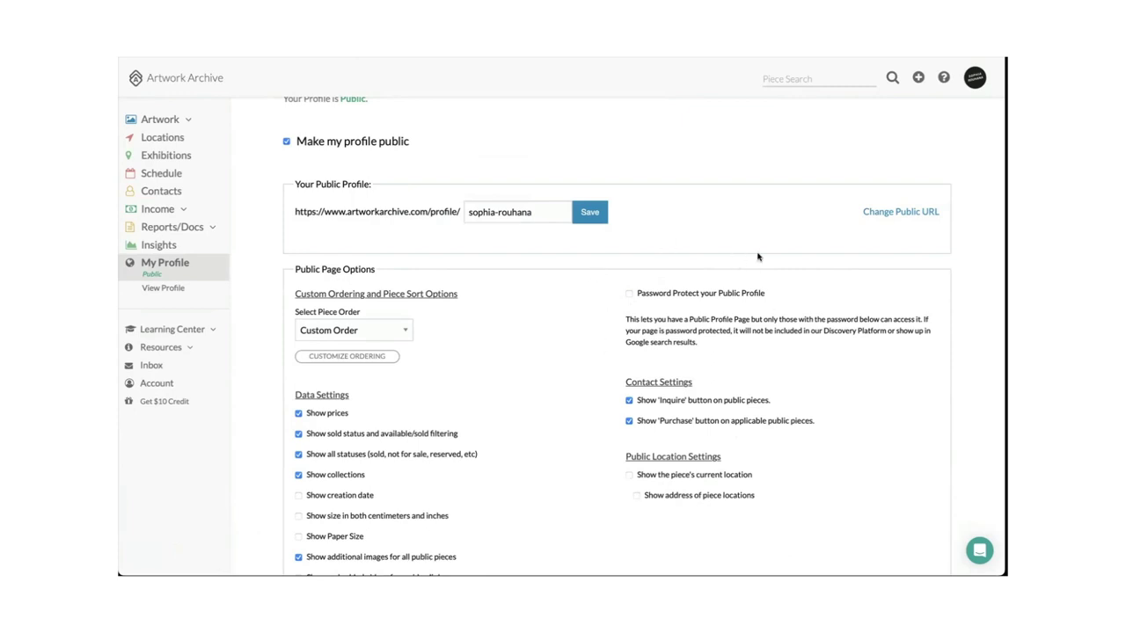
{"action": "scroll", "coordinate": [563, 324], "scroll_direction": "down", "scroll_amount": 3}
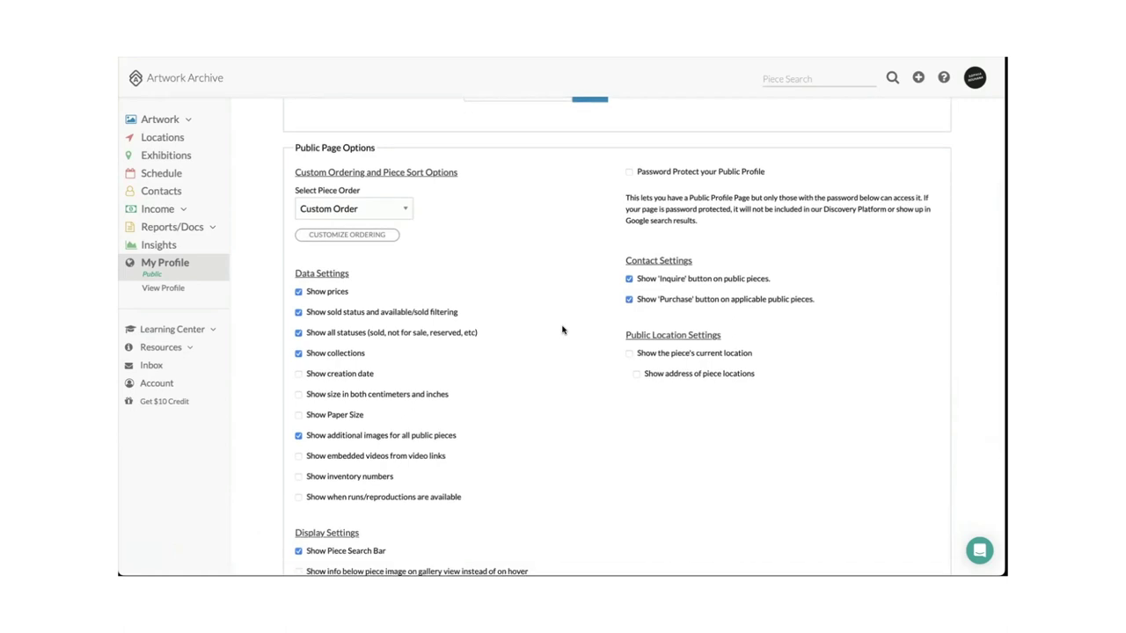
{"action": "scroll", "coordinate": [563, 330], "scroll_direction": "down", "scroll_amount": 1}
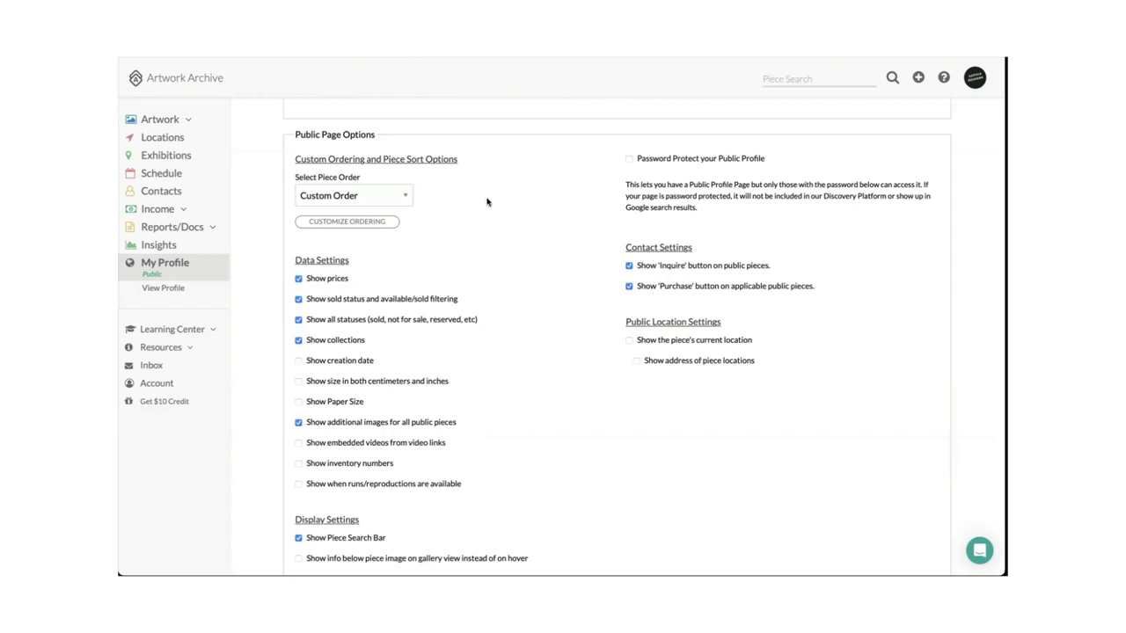
{"action": "scroll", "coordinate": [484, 201], "scroll_direction": "up", "scroll_amount": 2}
{"action": "scroll", "coordinate": [477, 295], "scroll_direction": "down", "scroll_amount": 1}
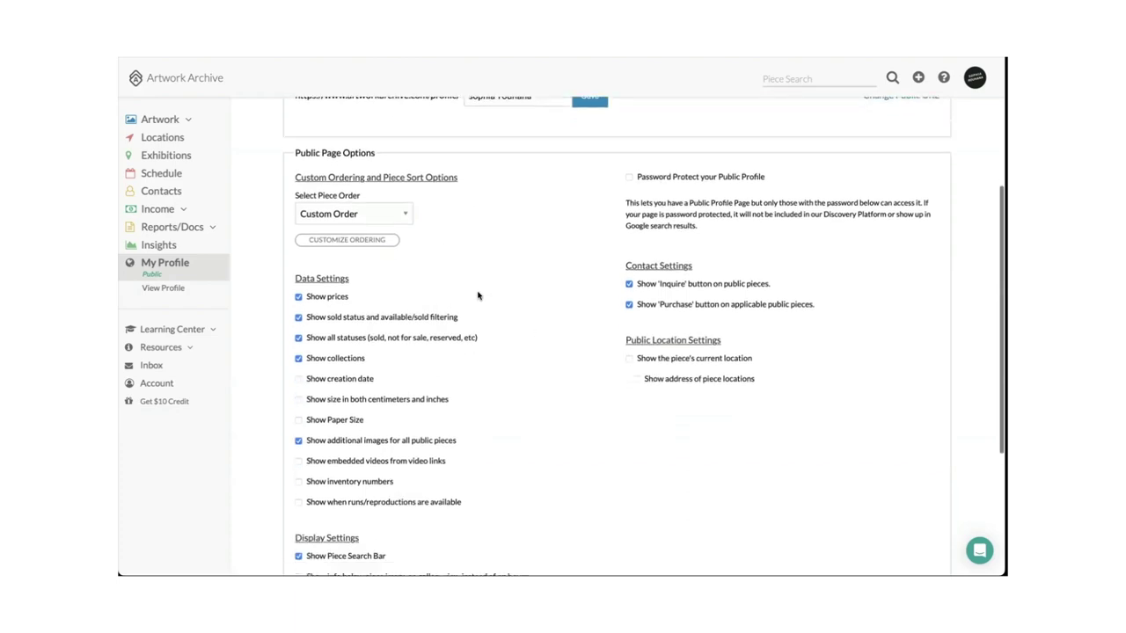
{"action": "left_click", "coordinate": [388, 213]}
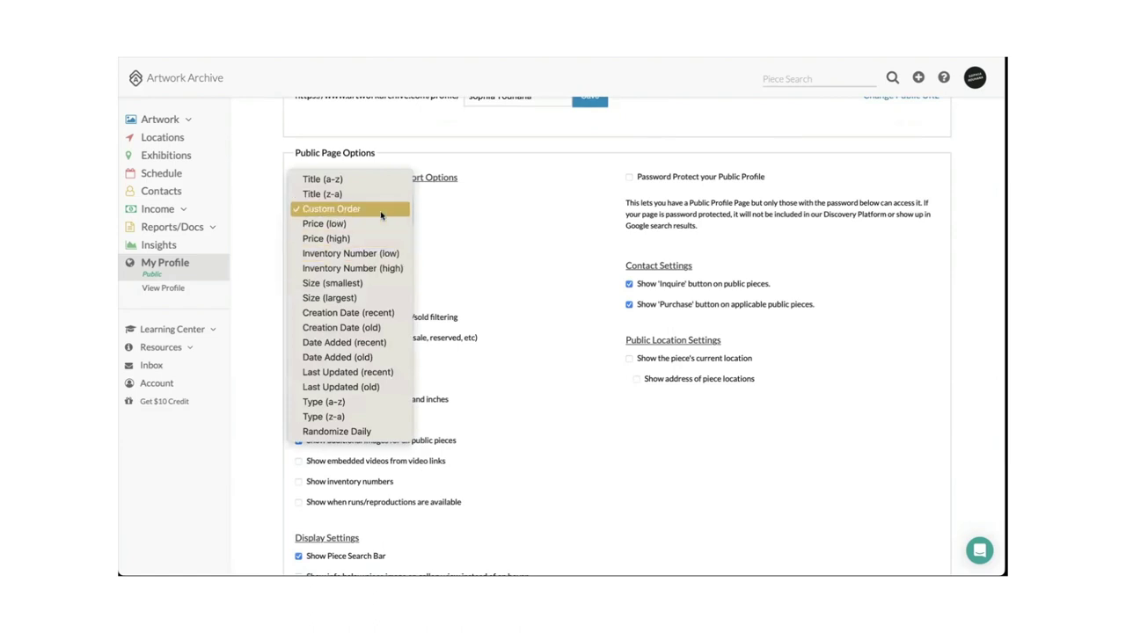
{"action": "left_click", "coordinate": [380, 213]}
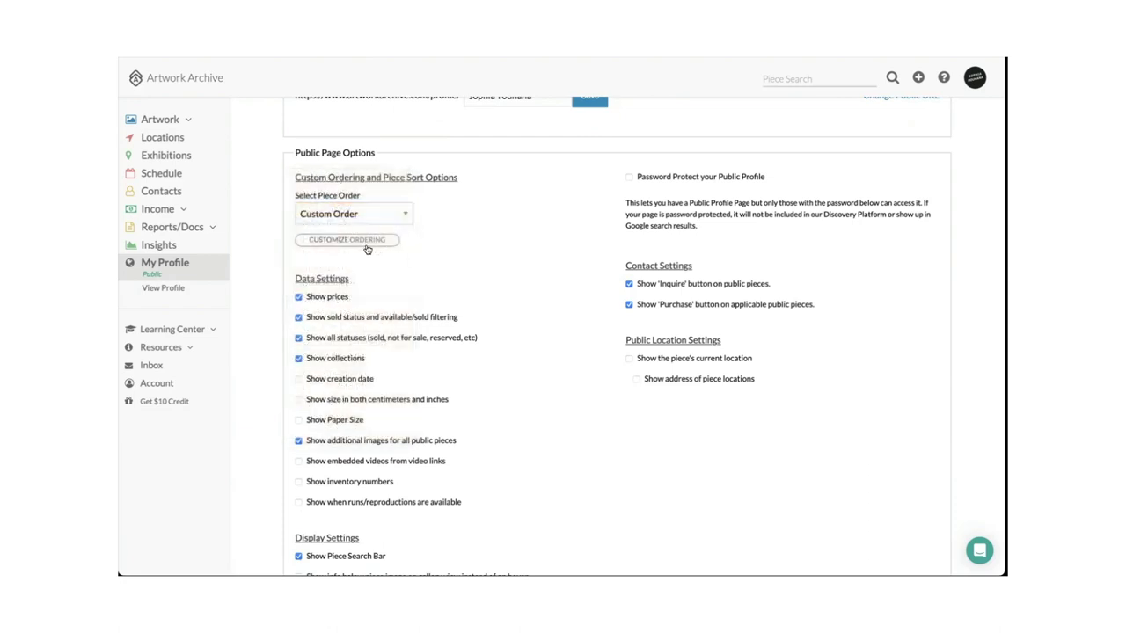
Move 10x12 (Edition) into second place, right after Average Dimensionality, in the custom artwork order.
{"action": "left_click", "coordinate": [363, 241]}
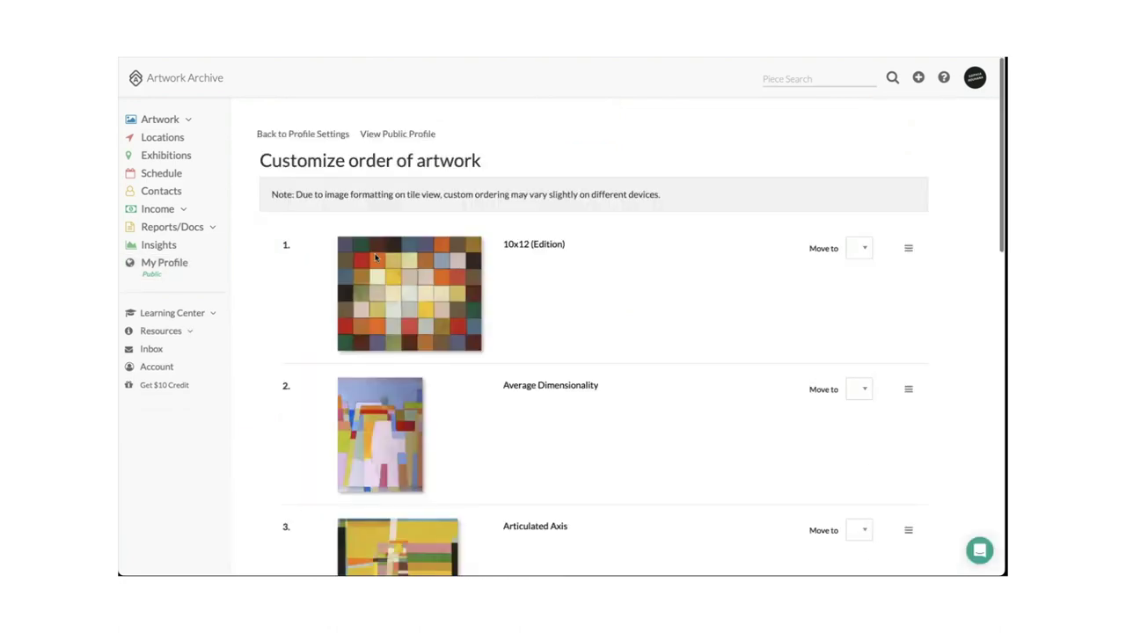
{"action": "left_click_drag", "start_coordinate": [906, 247], "coordinate": [864, 448]}
{"action": "scroll", "coordinate": [873, 361], "scroll_direction": "down", "scroll_amount": 3}
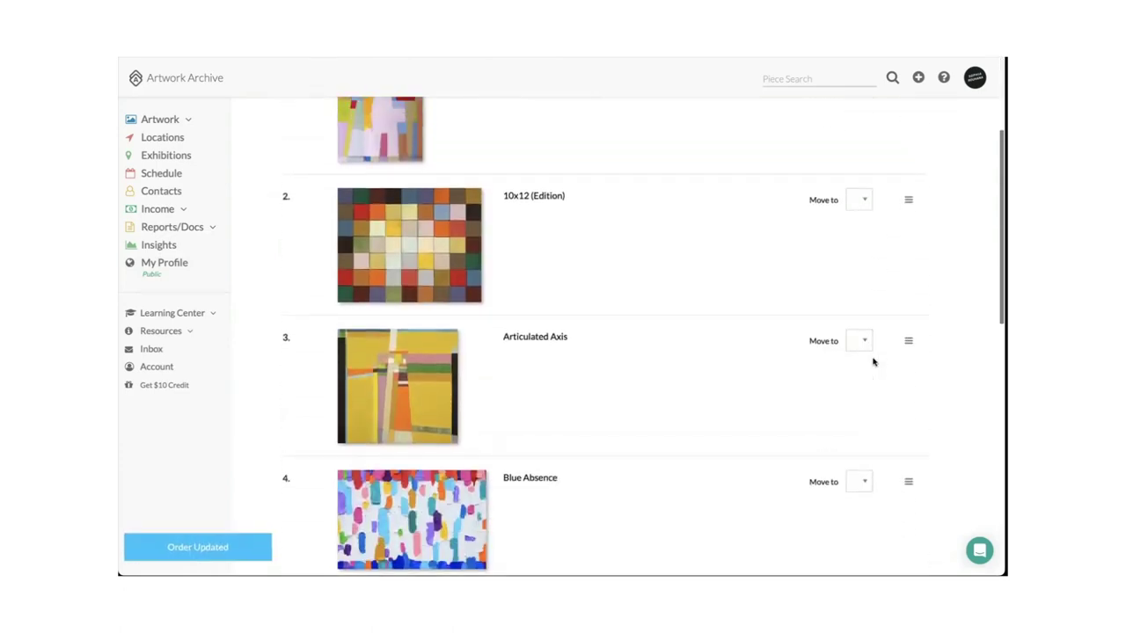
{"action": "scroll", "coordinate": [871, 359], "scroll_direction": "up", "scroll_amount": 3}
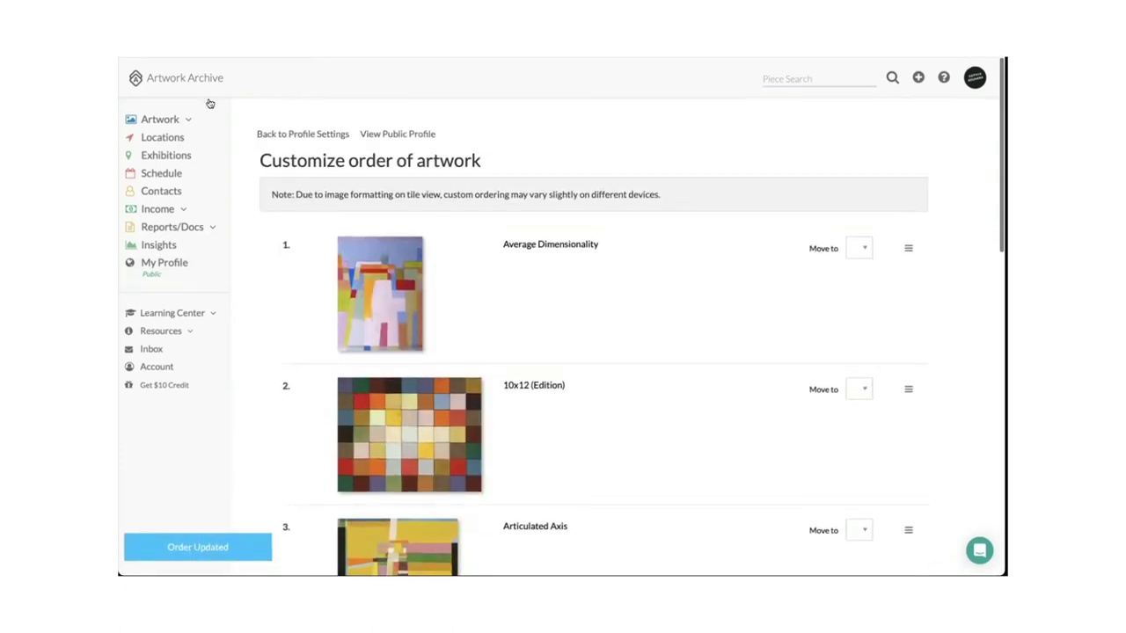
Scroll through Data and Display Settings: Custom Order, only Piece Search Bar on, 25 pieces per page.
{"action": "scroll", "coordinate": [423, 255], "scroll_direction": "down", "scroll_amount": 3}
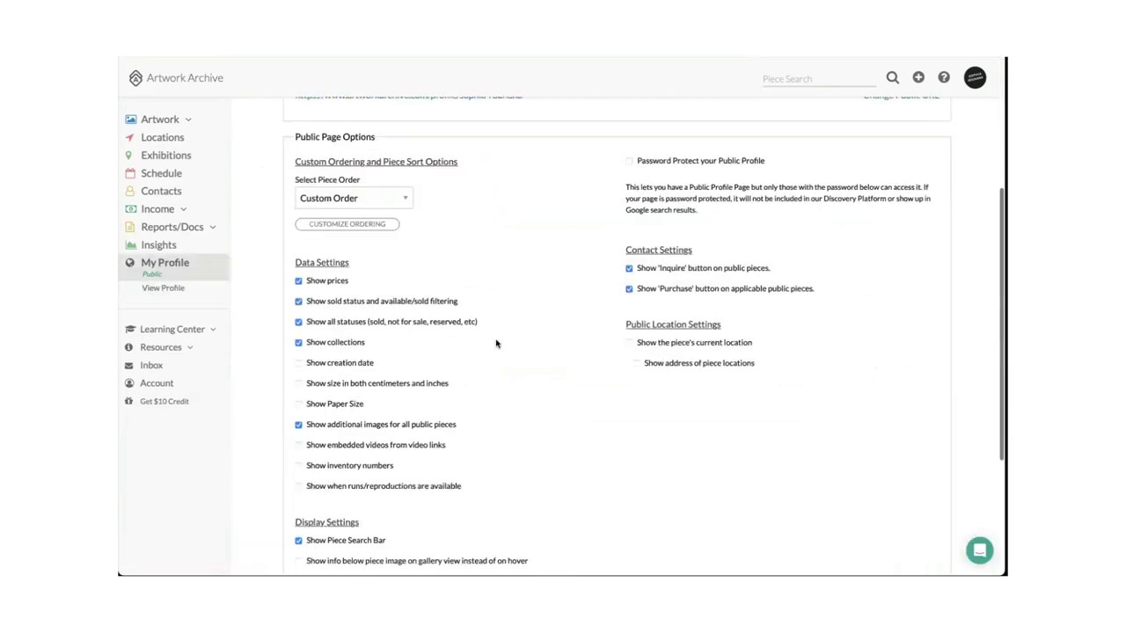
{"action": "scroll", "coordinate": [495, 342], "scroll_direction": "down", "scroll_amount": 2}
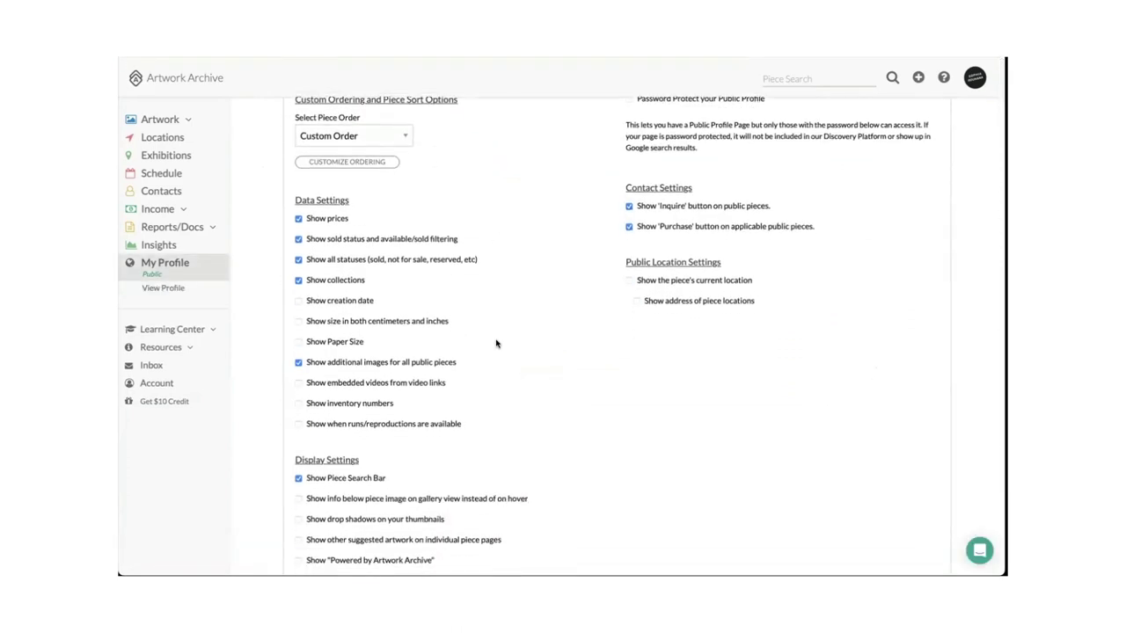
{"action": "scroll", "coordinate": [540, 375], "scroll_direction": "down", "scroll_amount": 1}
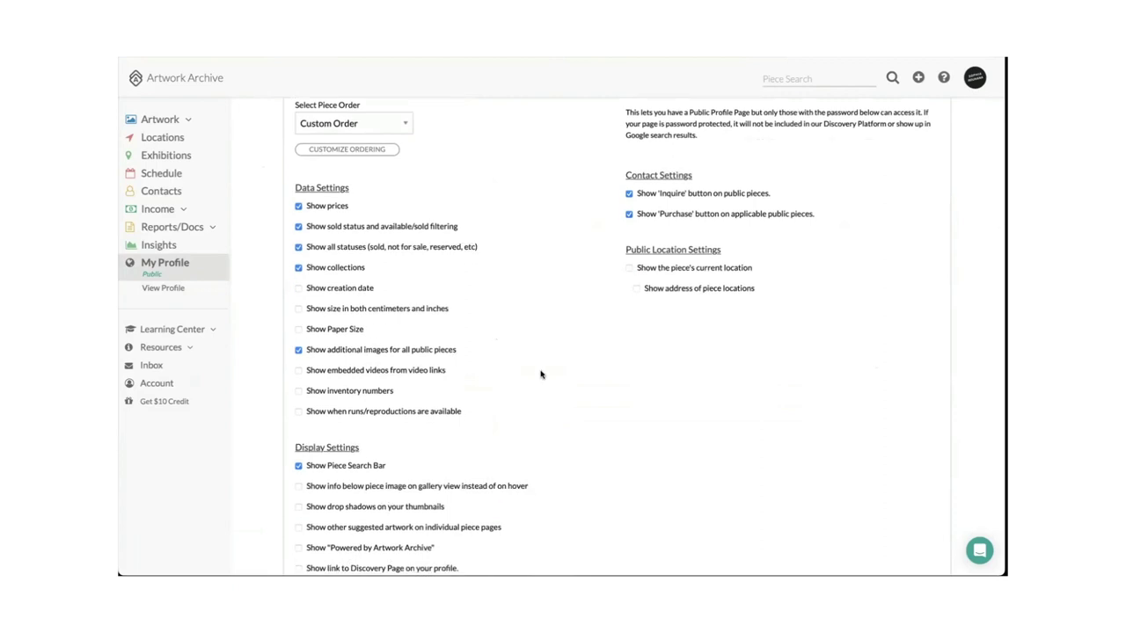
{"action": "scroll", "coordinate": [541, 375], "scroll_direction": "down", "scroll_amount": 3}
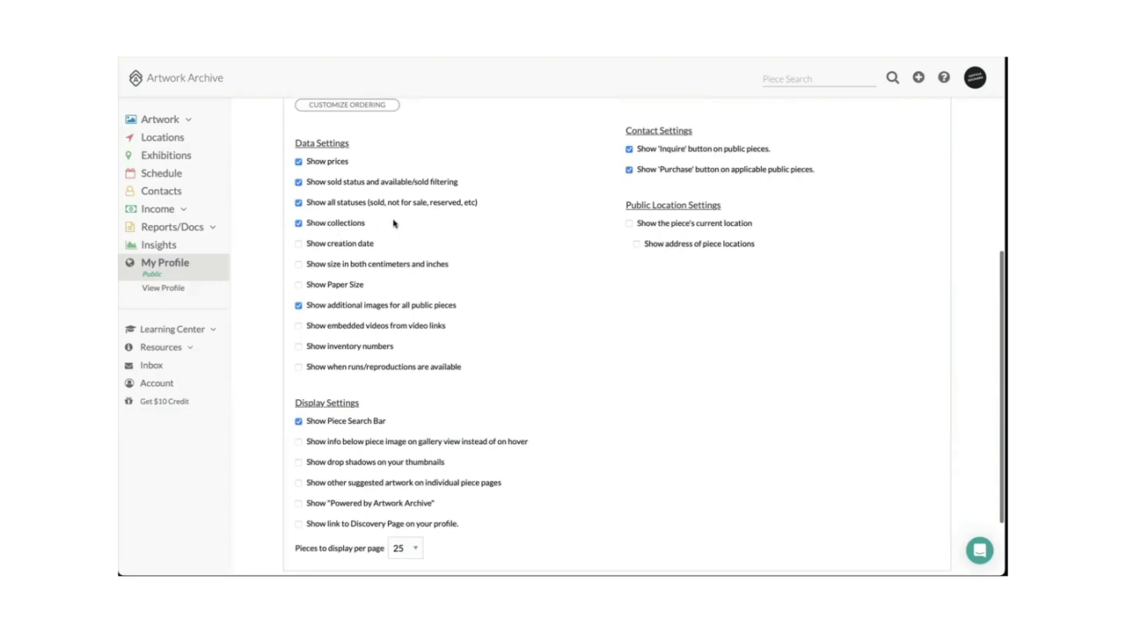
{"action": "scroll", "coordinate": [566, 293], "scroll_direction": "down", "scroll_amount": 2}
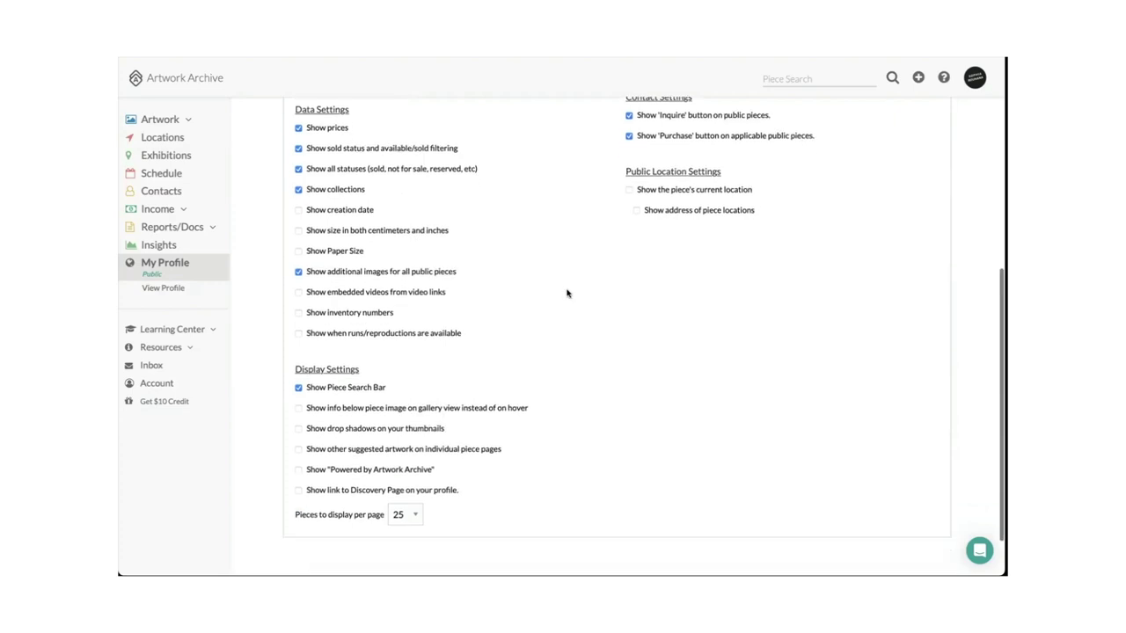
{"action": "scroll", "coordinate": [678, 287], "scroll_direction": "up", "scroll_amount": 3}
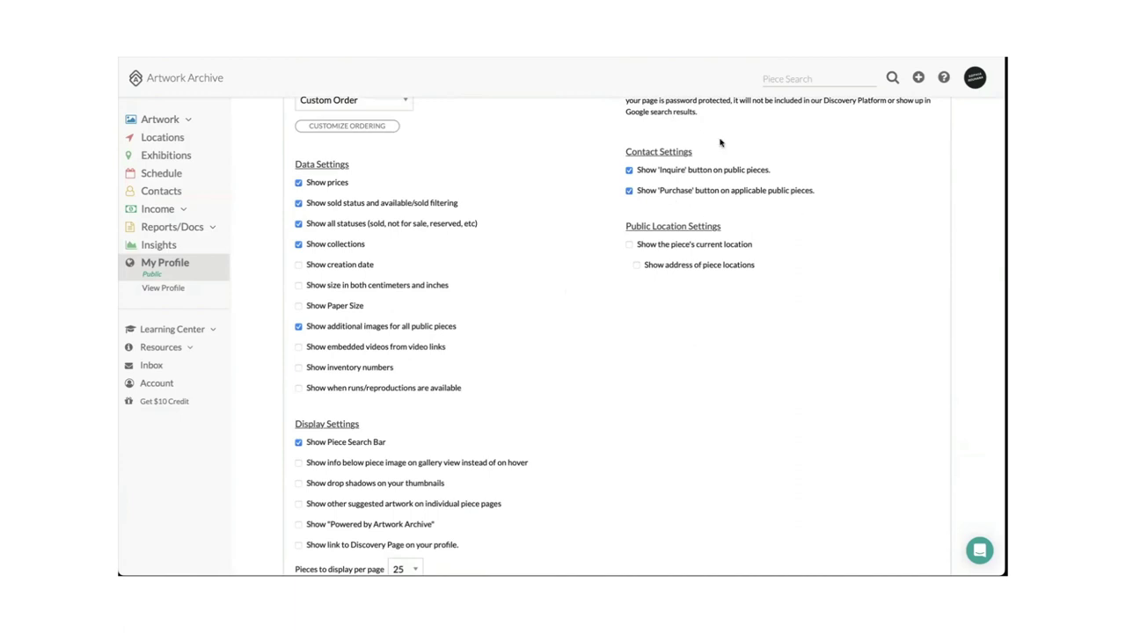
{"action": "scroll", "coordinate": [612, 252], "scroll_direction": "down", "scroll_amount": 1}
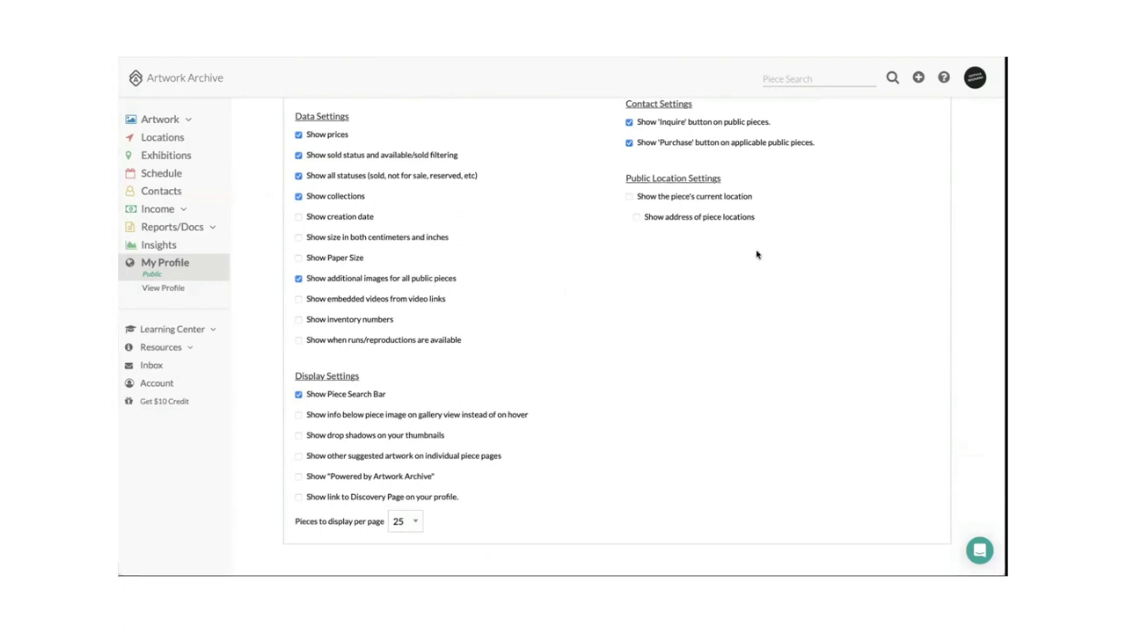
{"action": "scroll", "coordinate": [495, 336], "scroll_direction": "down", "scroll_amount": 1}
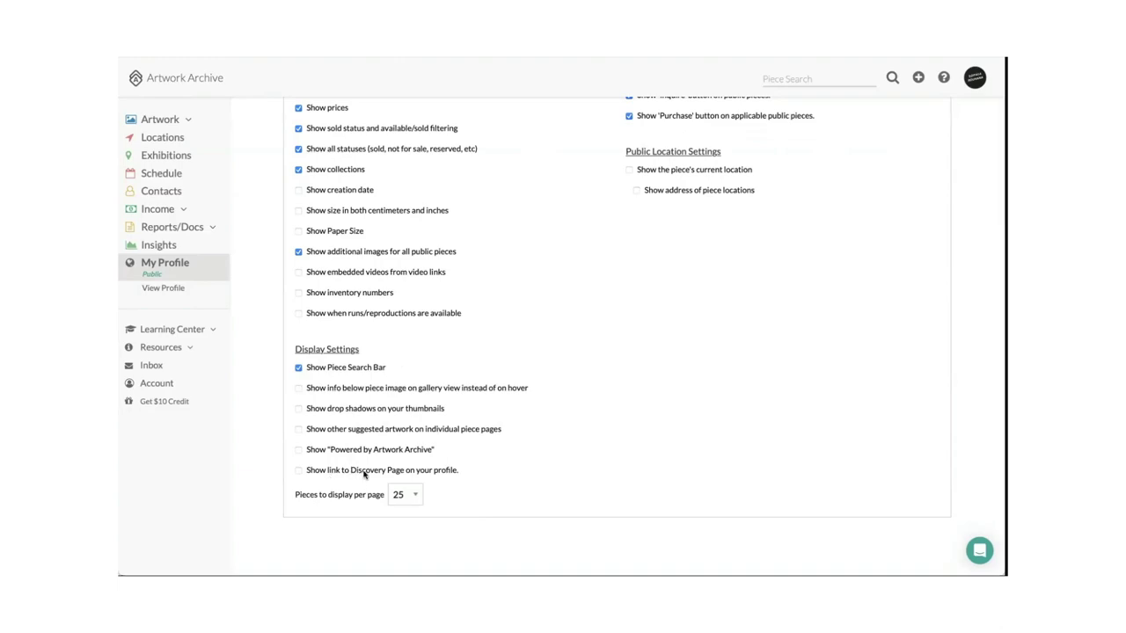
{"action": "scroll", "coordinate": [501, 462], "scroll_direction": "up", "scroll_amount": 5}
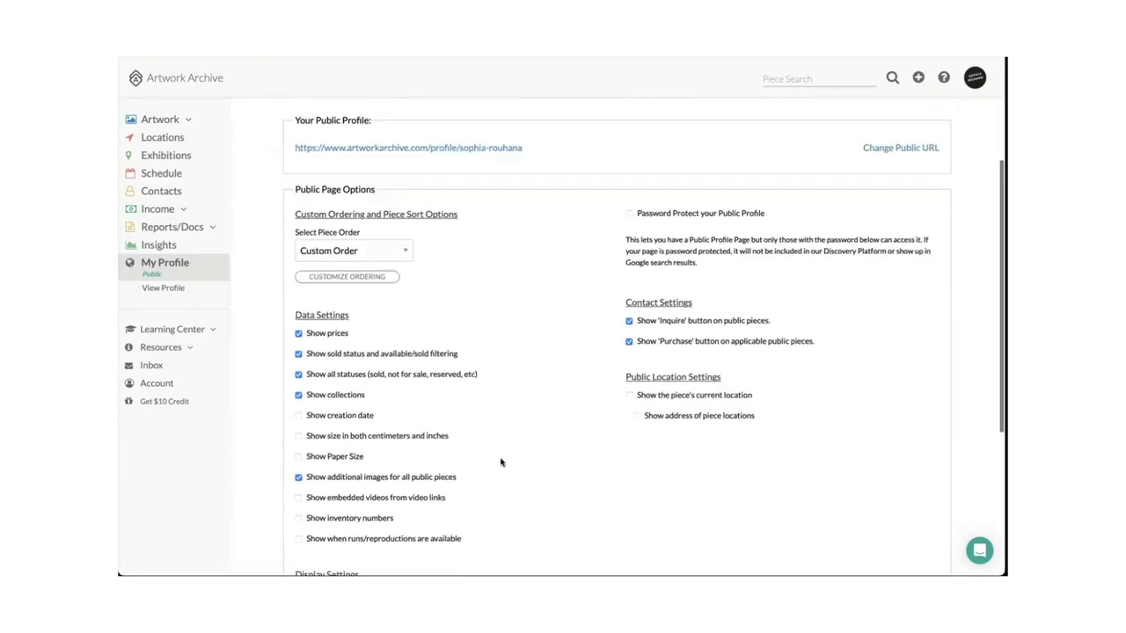
{"action": "scroll", "coordinate": [501, 461], "scroll_direction": "up", "scroll_amount": 2}
{"action": "scroll", "coordinate": [498, 515], "scroll_direction": "down", "scroll_amount": 5}
{"action": "scroll", "coordinate": [530, 419], "scroll_direction": "up", "scroll_amount": 1}
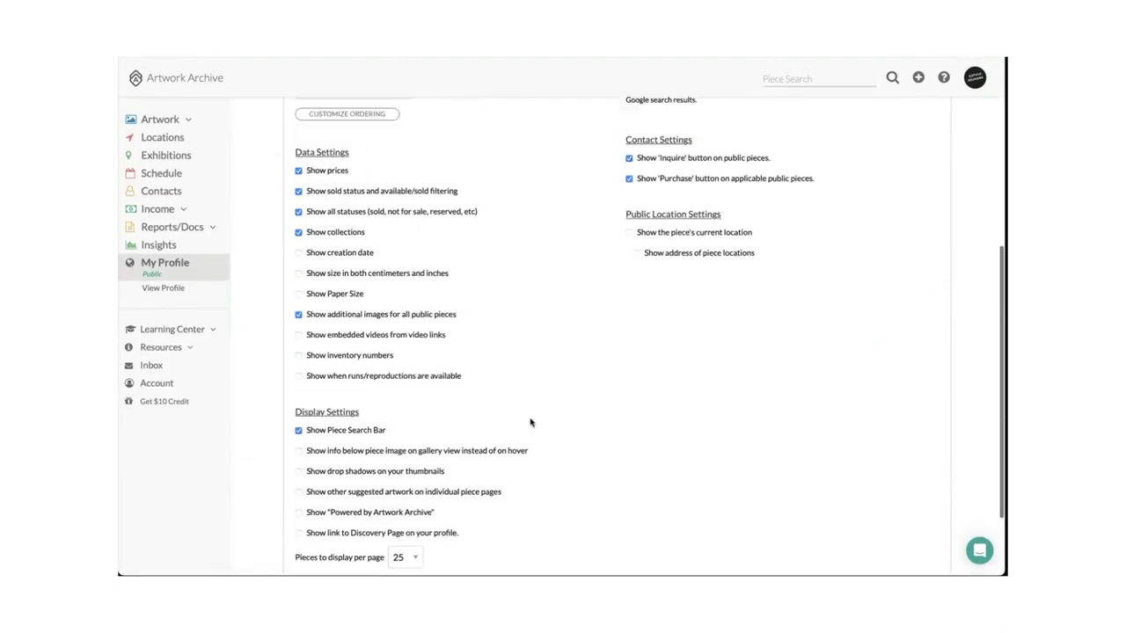
{"action": "scroll", "coordinate": [531, 422], "scroll_direction": "up", "scroll_amount": 8}
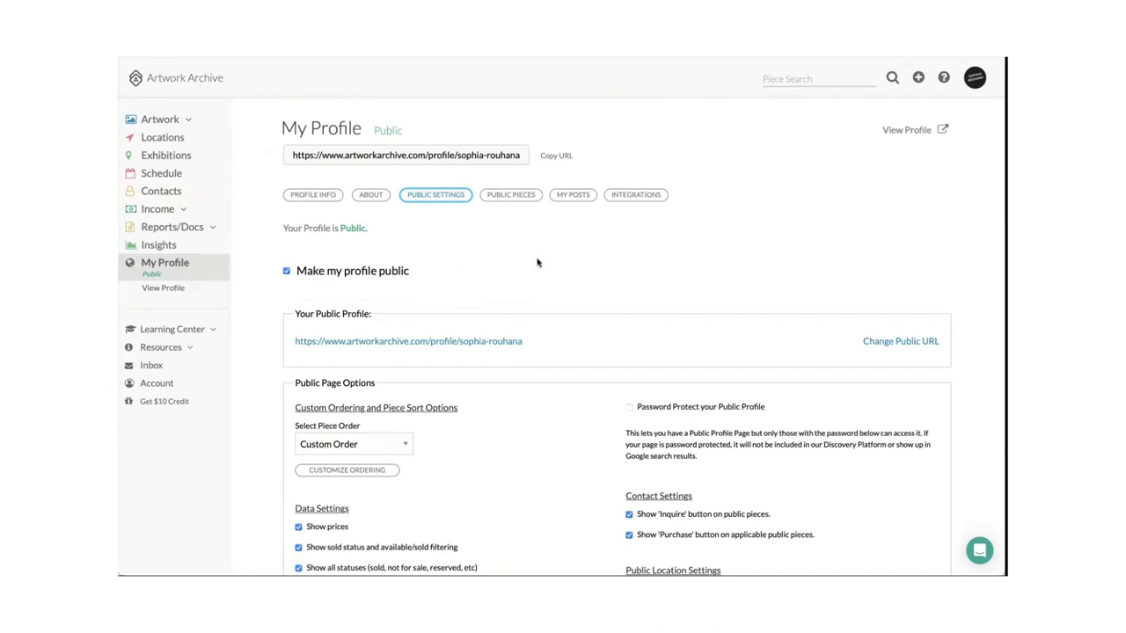
Filter the Public Pieces list to Available status, showing 92 pieces, 4 public and 88 private.
{"action": "left_click", "coordinate": [516, 197]}
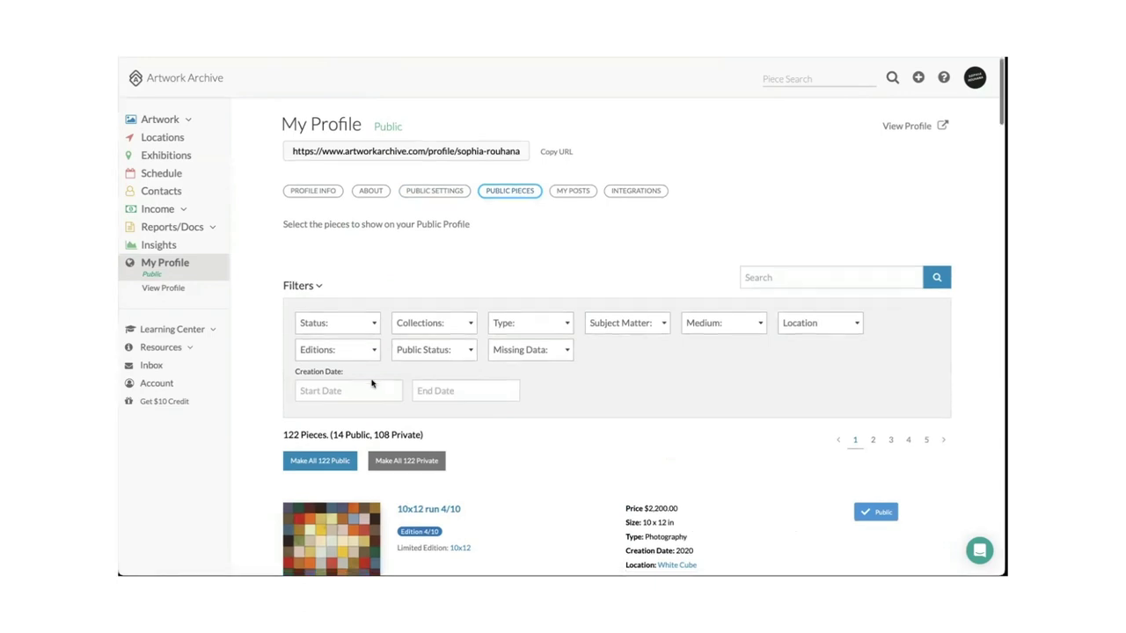
{"action": "scroll", "coordinate": [378, 387], "scroll_direction": "down", "scroll_amount": 1}
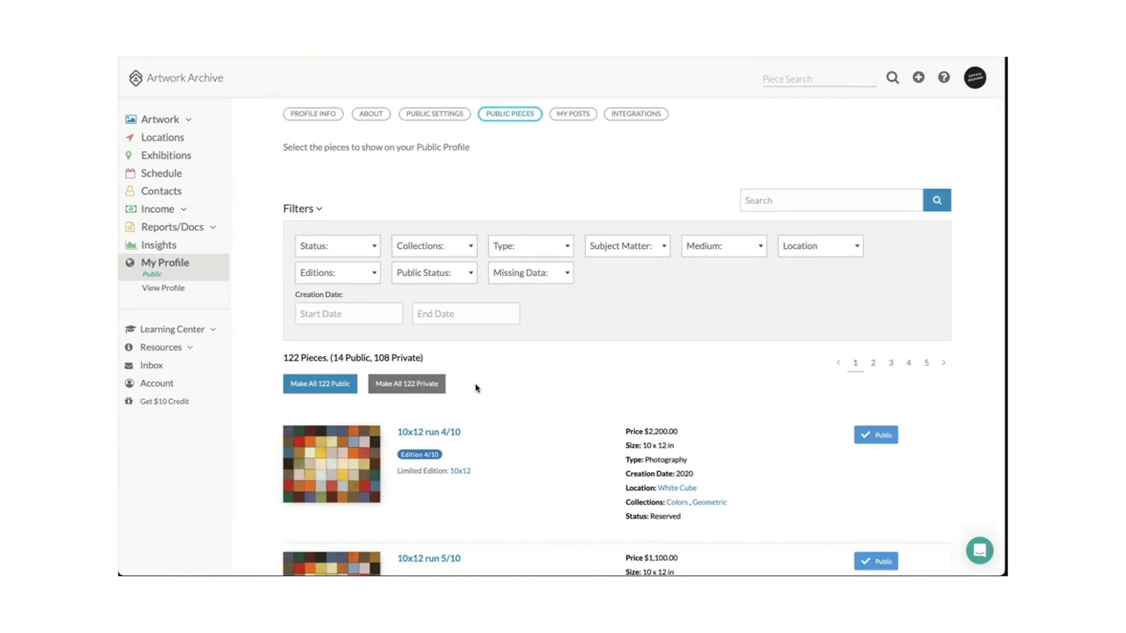
{"action": "left_click", "coordinate": [351, 250]}
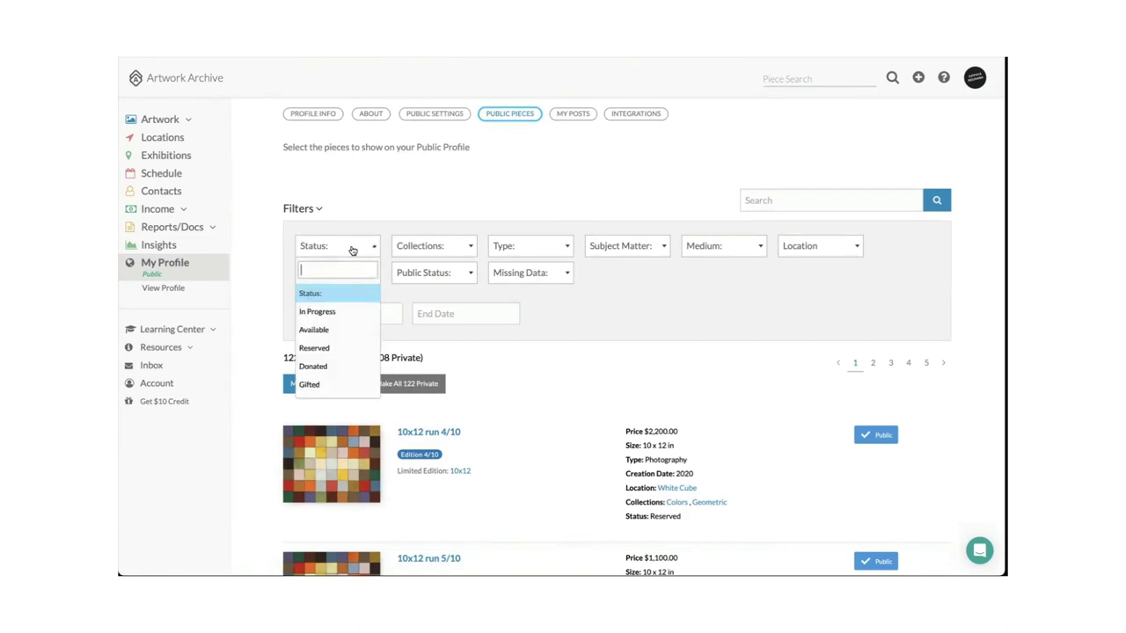
{"action": "left_click", "coordinate": [339, 331]}
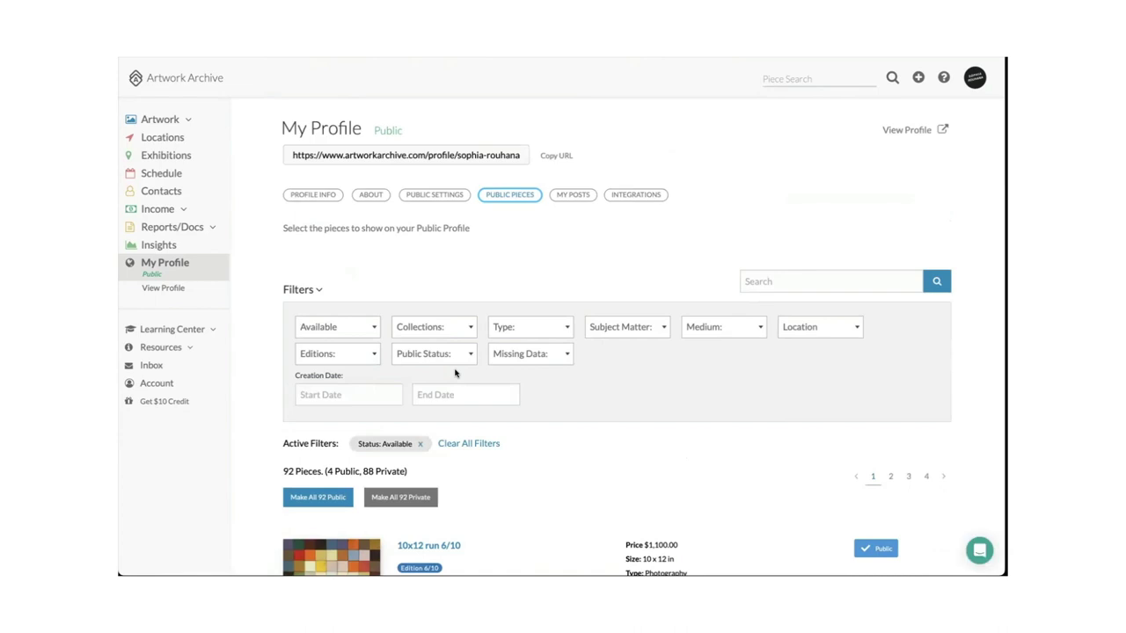
{"action": "scroll", "coordinate": [453, 368], "scroll_direction": "down", "scroll_amount": 1}
{"action": "scroll", "coordinate": [398, 312], "scroll_direction": "down", "scroll_amount": 2}
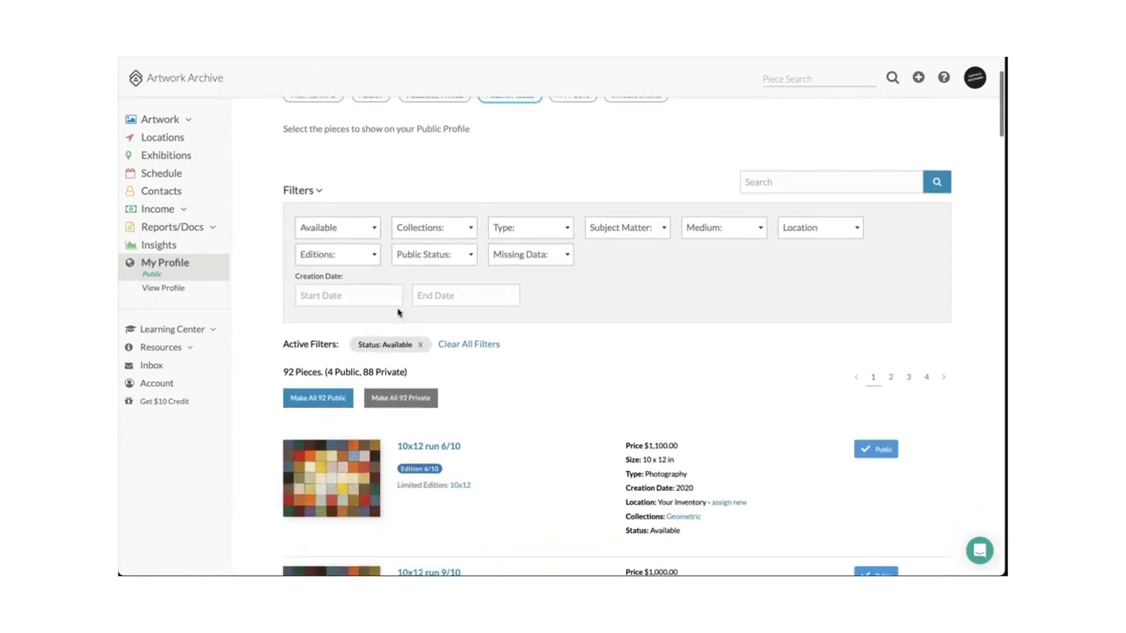
{"action": "scroll", "coordinate": [397, 312], "scroll_direction": "down", "scroll_amount": 2}
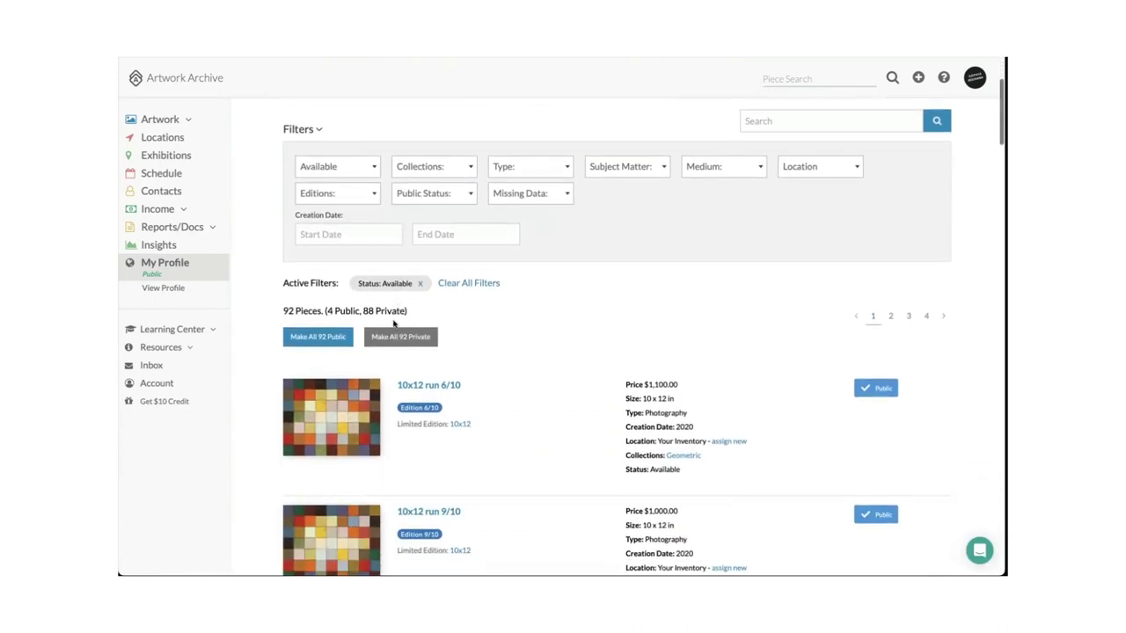
Make all 92 Available pieces public and confirm the change.
{"action": "left_click", "coordinate": [335, 339]}
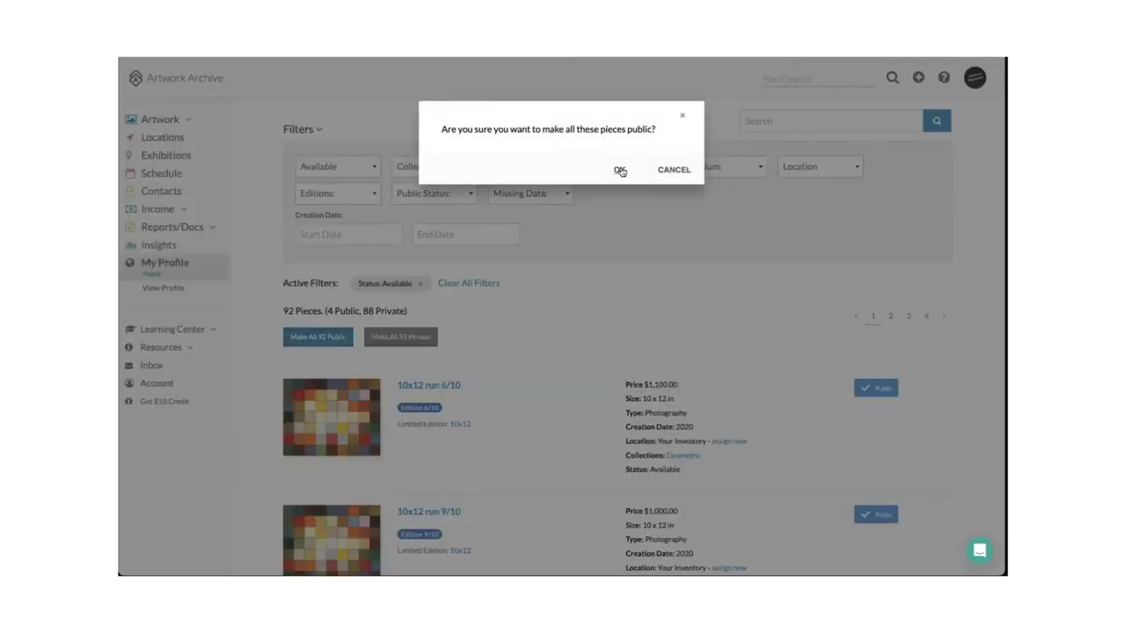
{"action": "left_click", "coordinate": [620, 170]}
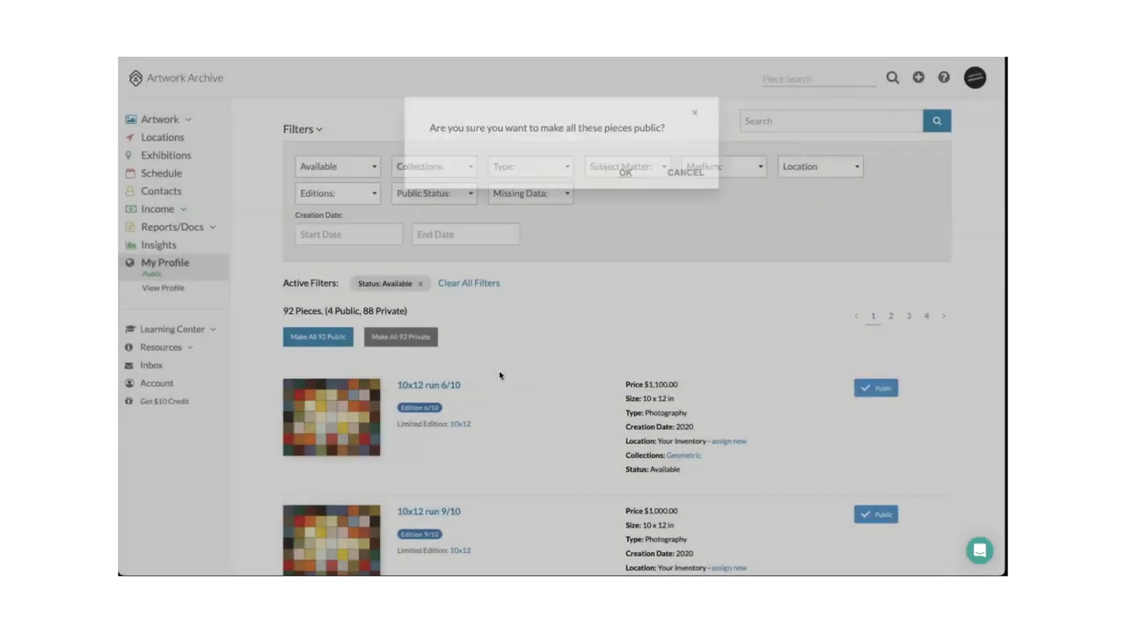
{"action": "scroll", "coordinate": [564, 456], "scroll_direction": "down", "scroll_amount": 3}
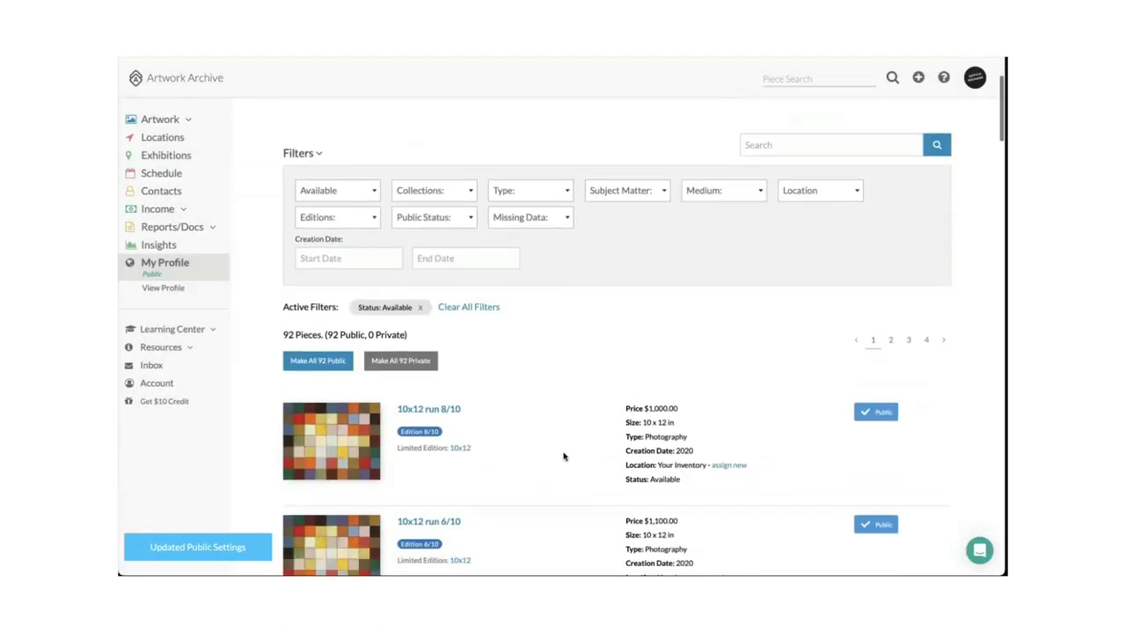
{"action": "scroll", "coordinate": [564, 457], "scroll_direction": "up", "scroll_amount": 1}
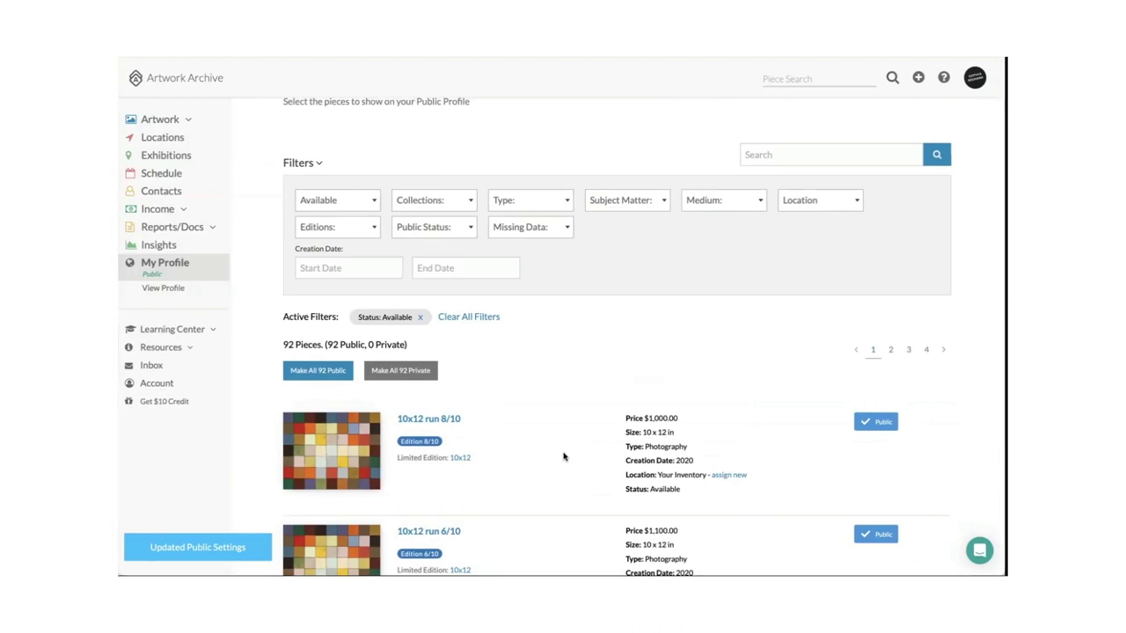
{"action": "scroll", "coordinate": [563, 456], "scroll_direction": "up", "scroll_amount": 1}
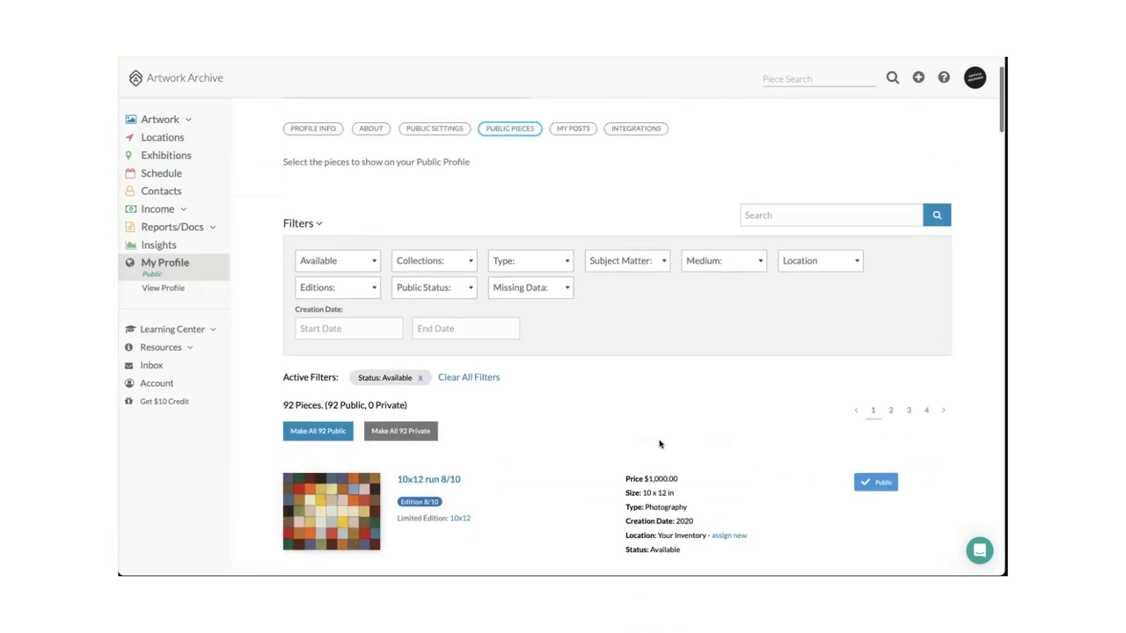
Set the Public Status filter to Private, then to Public, so only public pieces are listed.
{"action": "left_click", "coordinate": [429, 291]}
{"action": "left_click", "coordinate": [426, 346]}
{"action": "scroll", "coordinate": [593, 420], "scroll_direction": "down", "scroll_amount": 1}
{"action": "left_click", "coordinate": [454, 310]}
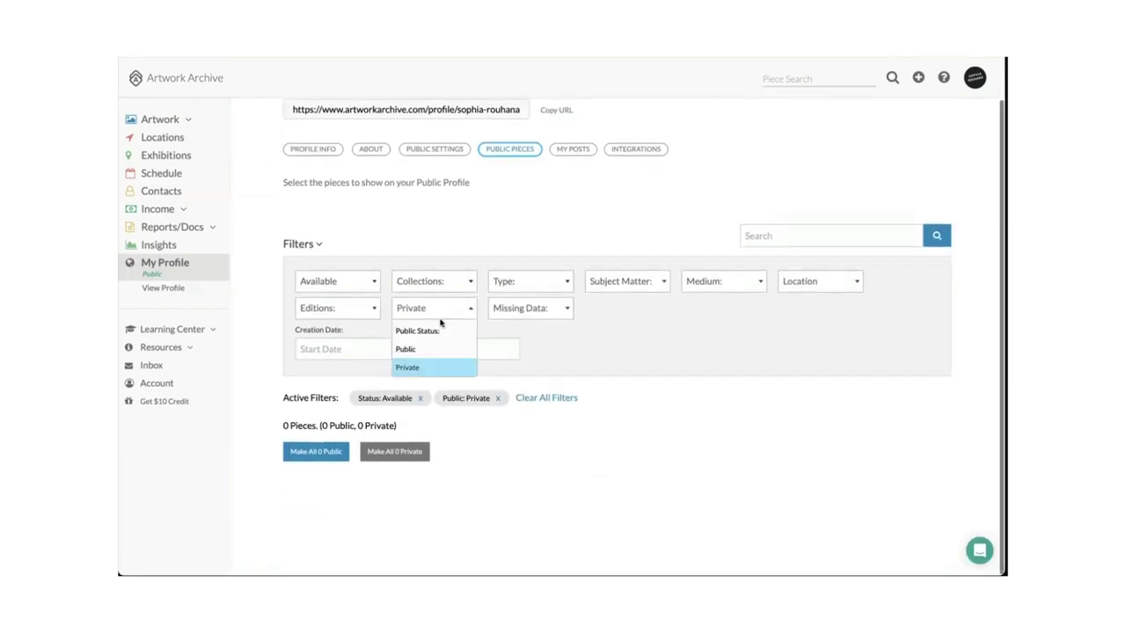
{"action": "left_click", "coordinate": [432, 349]}
{"action": "scroll", "coordinate": [621, 395], "scroll_direction": "down", "scroll_amount": 2}
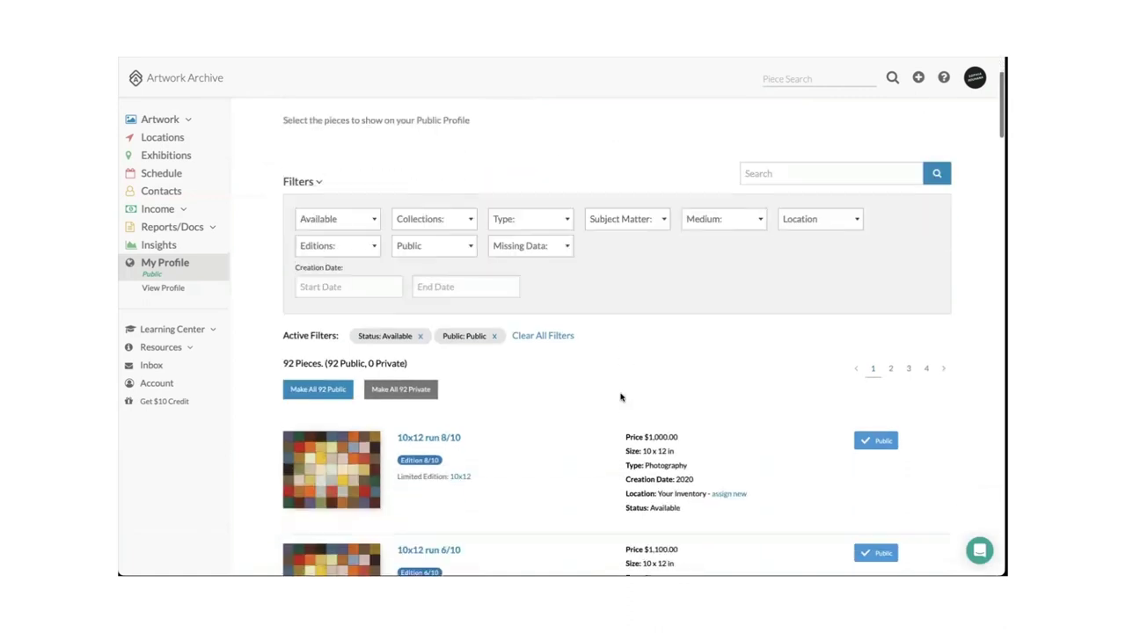
{"action": "scroll", "coordinate": [572, 387], "scroll_direction": "down", "scroll_amount": 1}
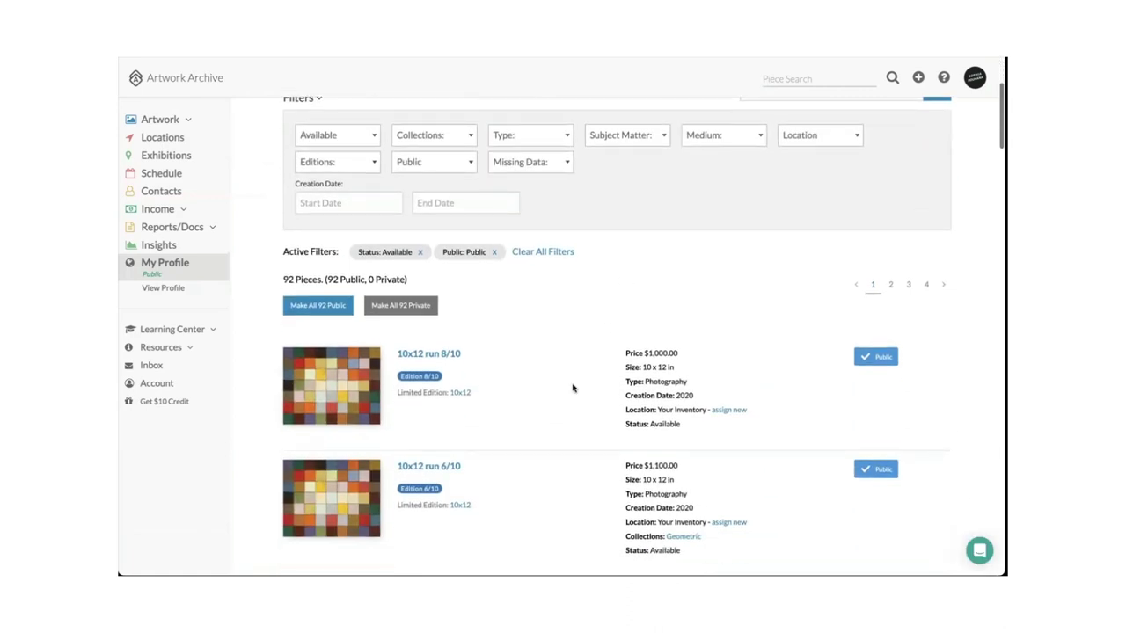
{"action": "scroll", "coordinate": [572, 387], "scroll_direction": "down", "scroll_amount": 1}
{"action": "scroll", "coordinate": [786, 390], "scroll_direction": "down", "scroll_amount": 1}
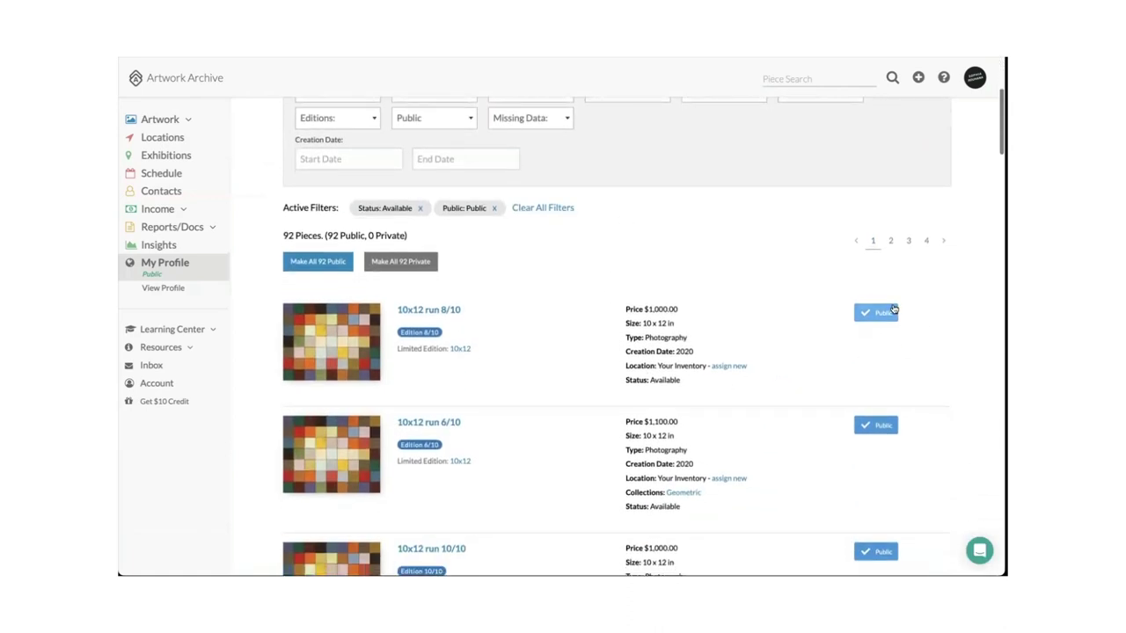
Make the 10x12 run 8/10, 6/10 and 10/10 pieces Not Public.
{"action": "left_click", "coordinate": [889, 312]}
{"action": "left_click", "coordinate": [870, 426]}
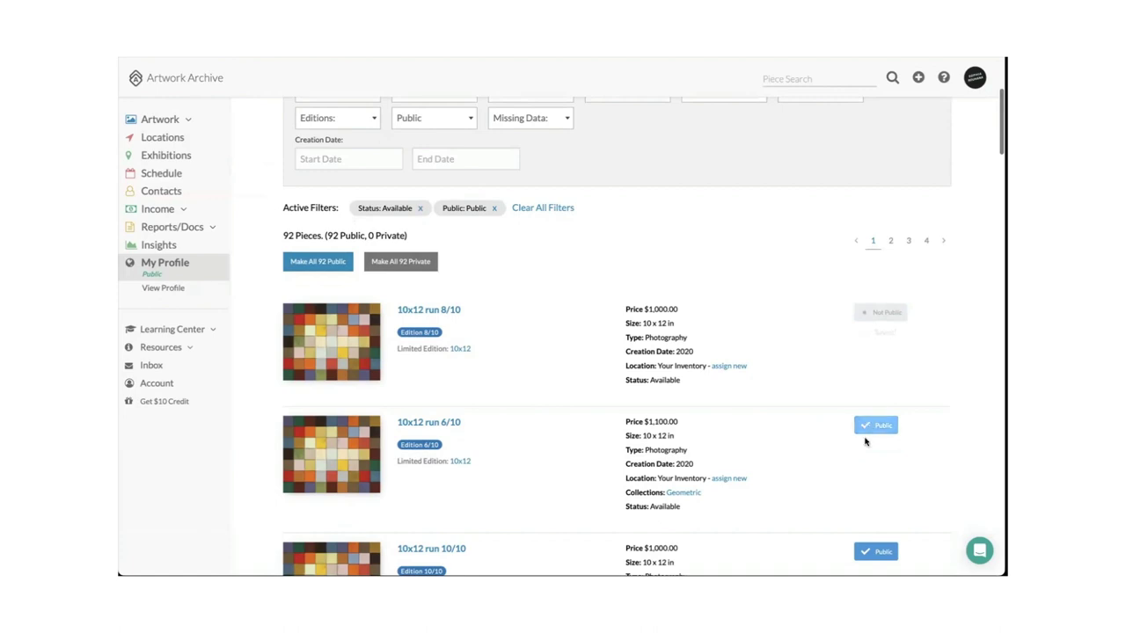
{"action": "left_click", "coordinate": [864, 545]}
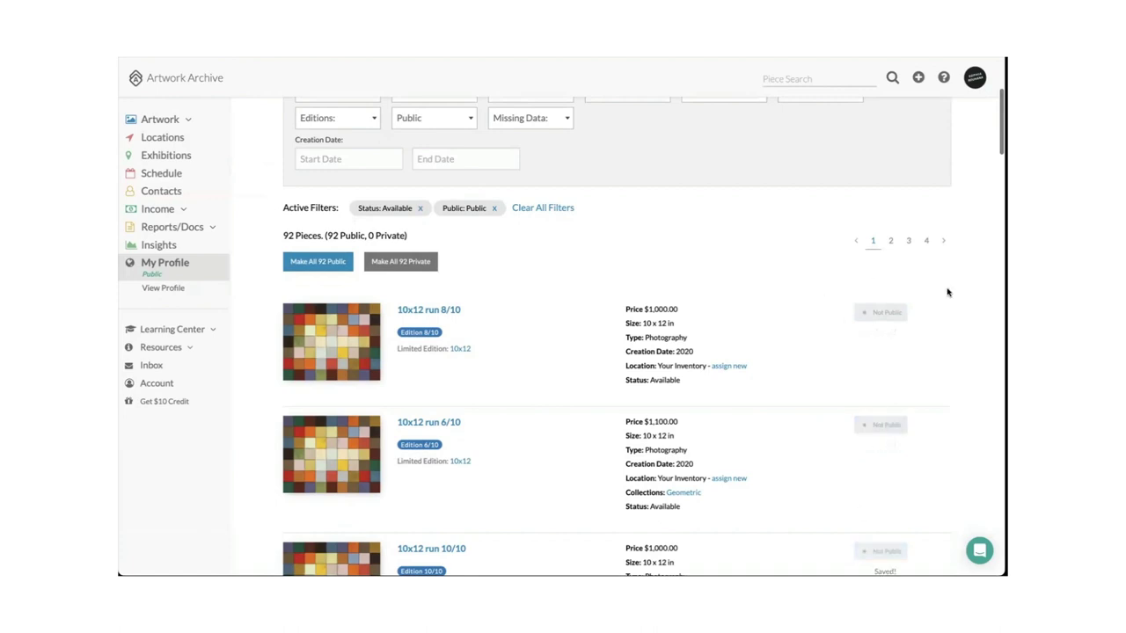
{"action": "scroll", "coordinate": [765, 385], "scroll_direction": "up", "scroll_amount": 1}
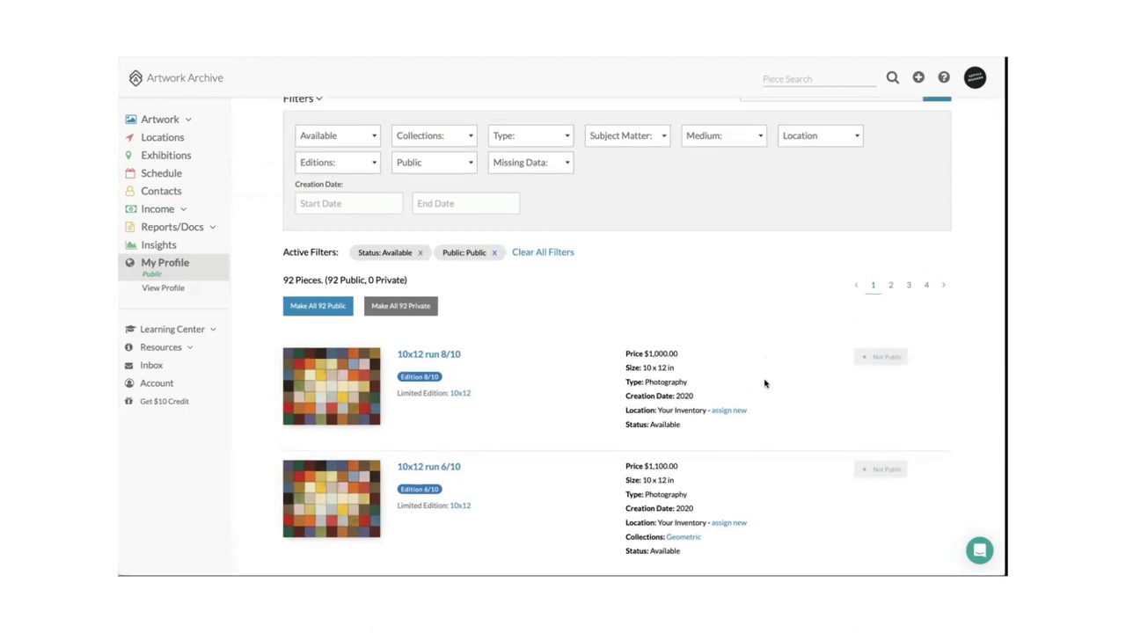
{"action": "scroll", "coordinate": [558, 313], "scroll_direction": "up", "scroll_amount": 3}
{"action": "scroll", "coordinate": [558, 313], "scroll_direction": "up", "scroll_amount": 1}
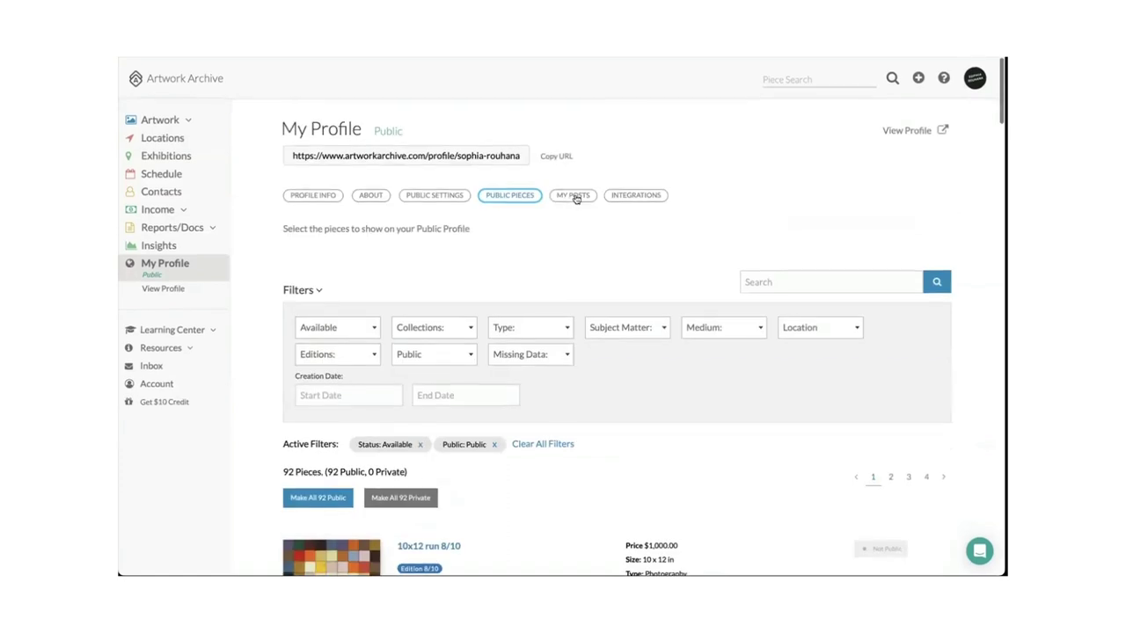
Show the profile's posts and review the published post 'Press on XYZ' dated Jun 15, 2022.
{"action": "left_click", "coordinate": [572, 195]}
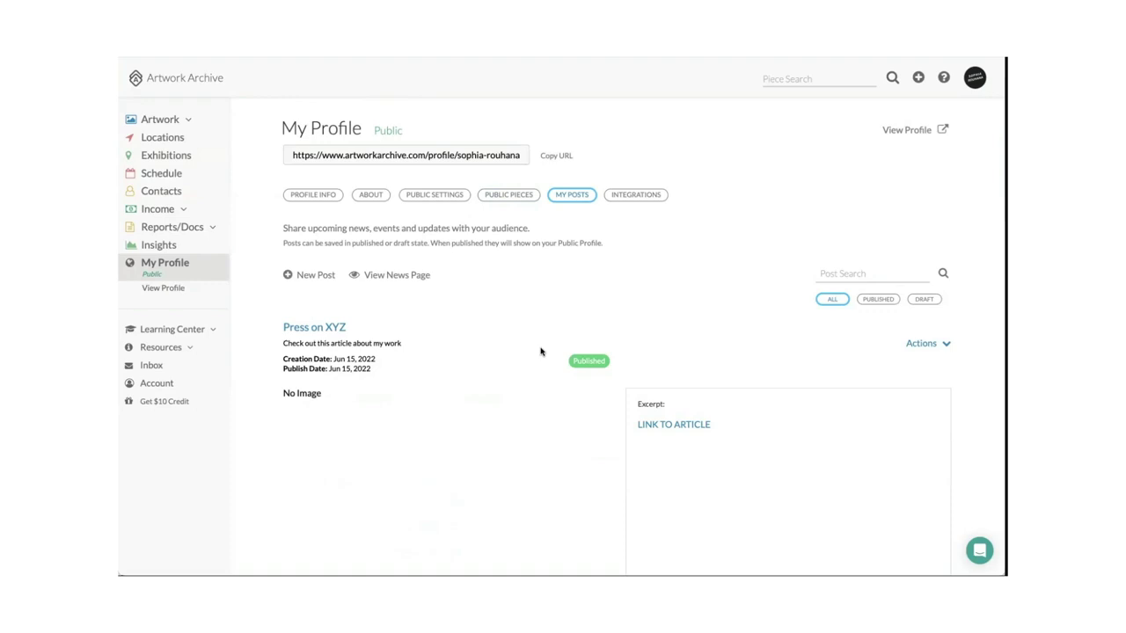
{"action": "scroll", "coordinate": [540, 351], "scroll_direction": "down", "scroll_amount": 2}
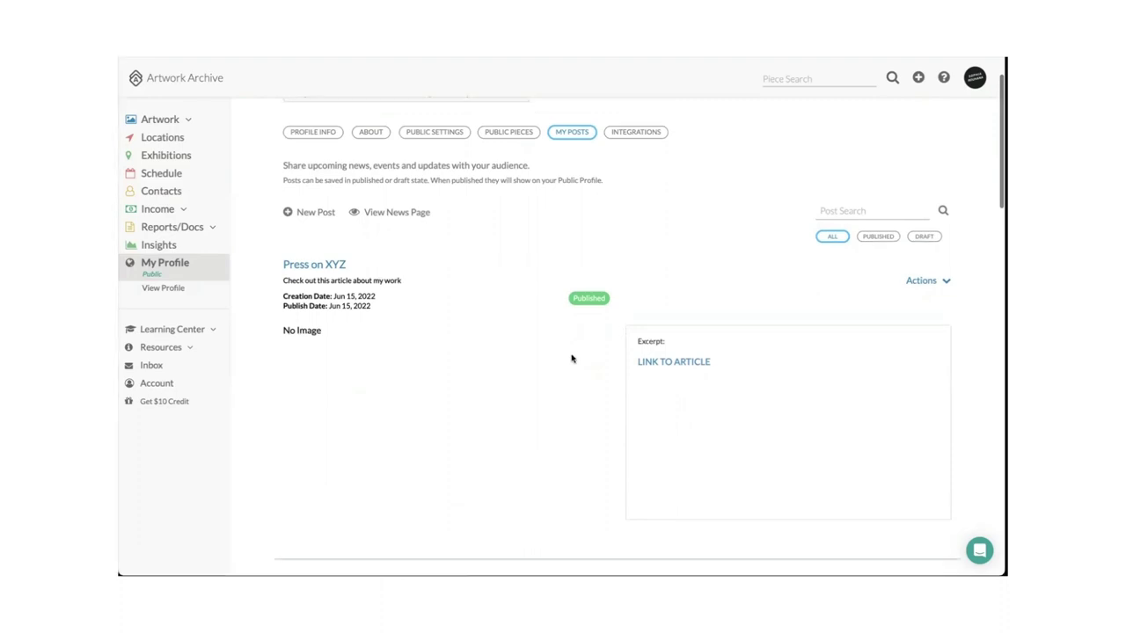
{"action": "scroll", "coordinate": [570, 357], "scroll_direction": "up", "scroll_amount": 2}
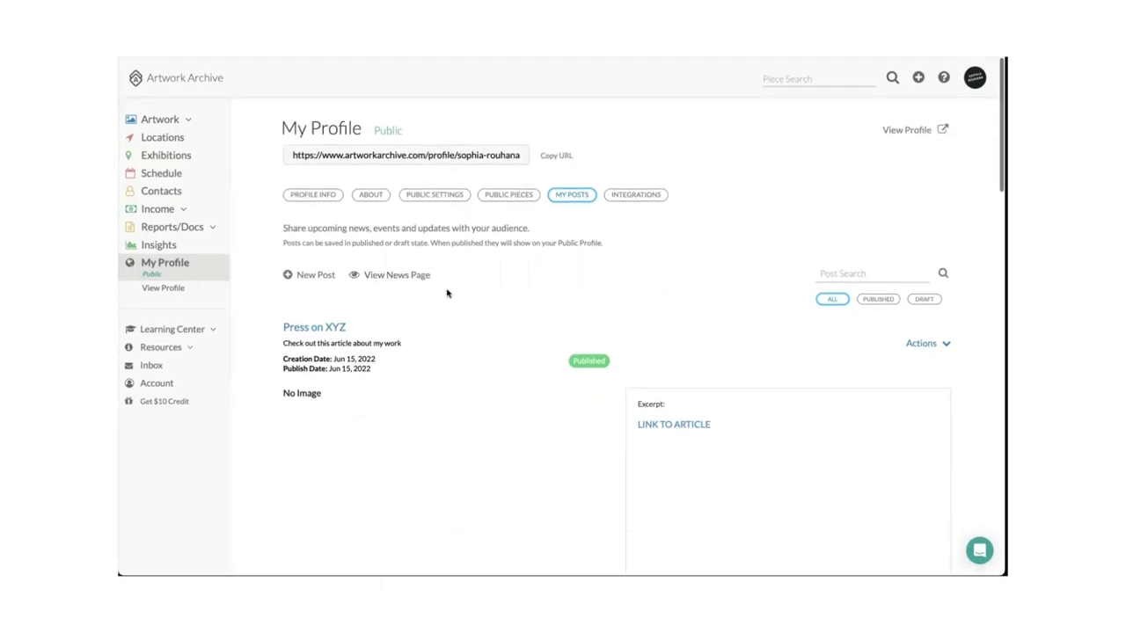
{"action": "scroll", "coordinate": [495, 340], "scroll_direction": "down", "scroll_amount": 3}
{"action": "scroll", "coordinate": [495, 341], "scroll_direction": "up", "scroll_amount": 3}
Display the Universal Embed Code for the whole public portfolio, with collection set to All.
{"action": "left_click", "coordinate": [622, 200]}
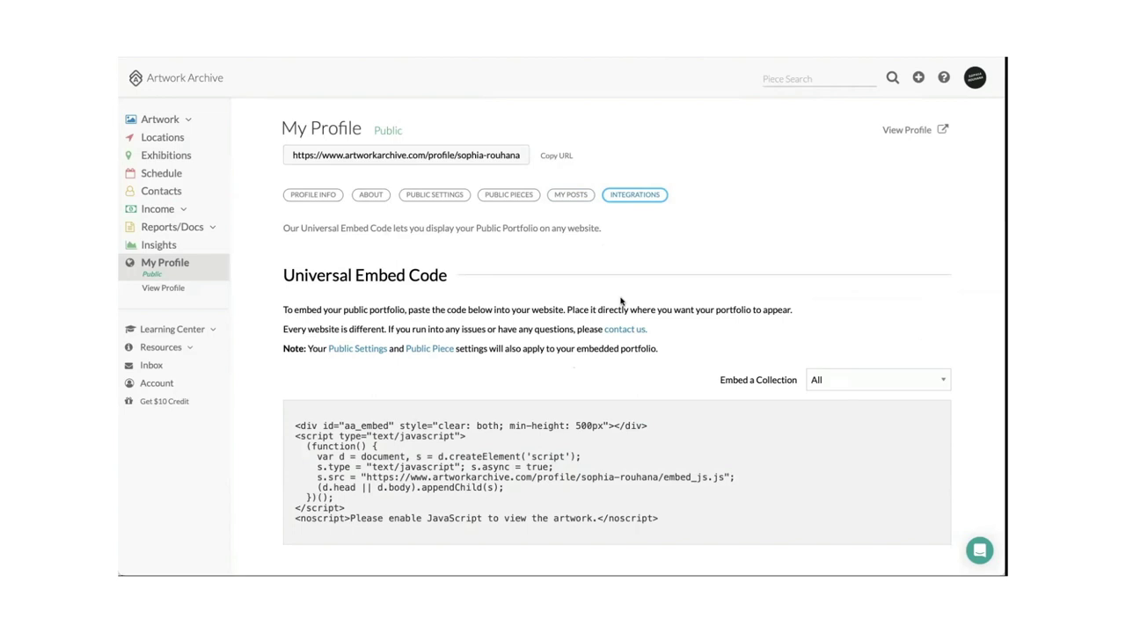
{"action": "scroll", "coordinate": [364, 321], "scroll_direction": "down", "scroll_amount": 2}
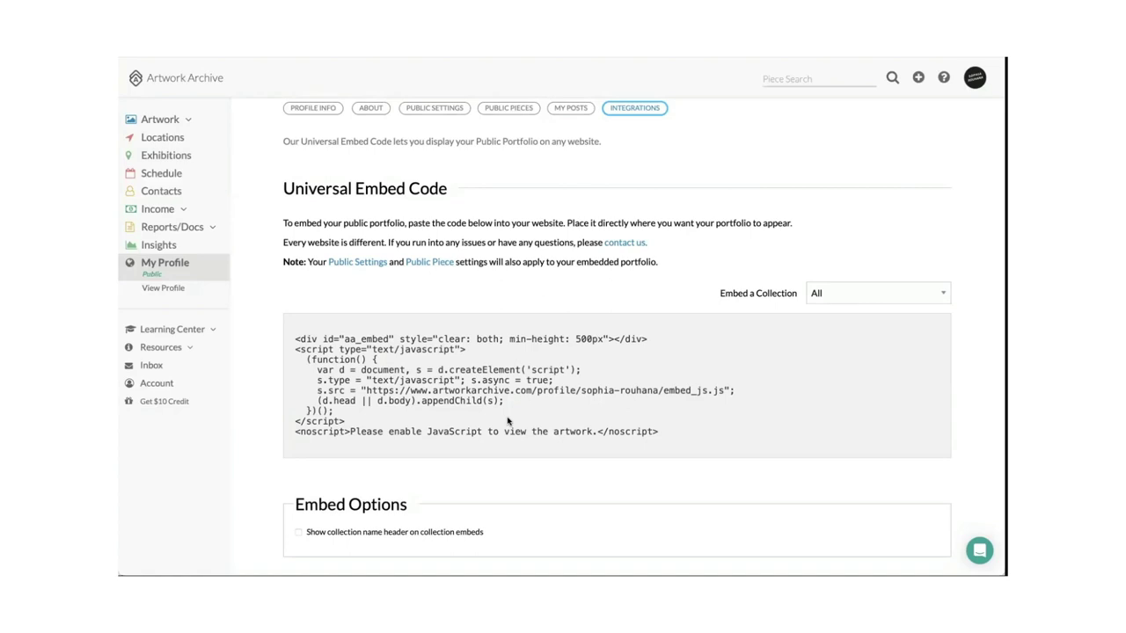
{"action": "scroll", "coordinate": [508, 422], "scroll_direction": "down", "scroll_amount": 3}
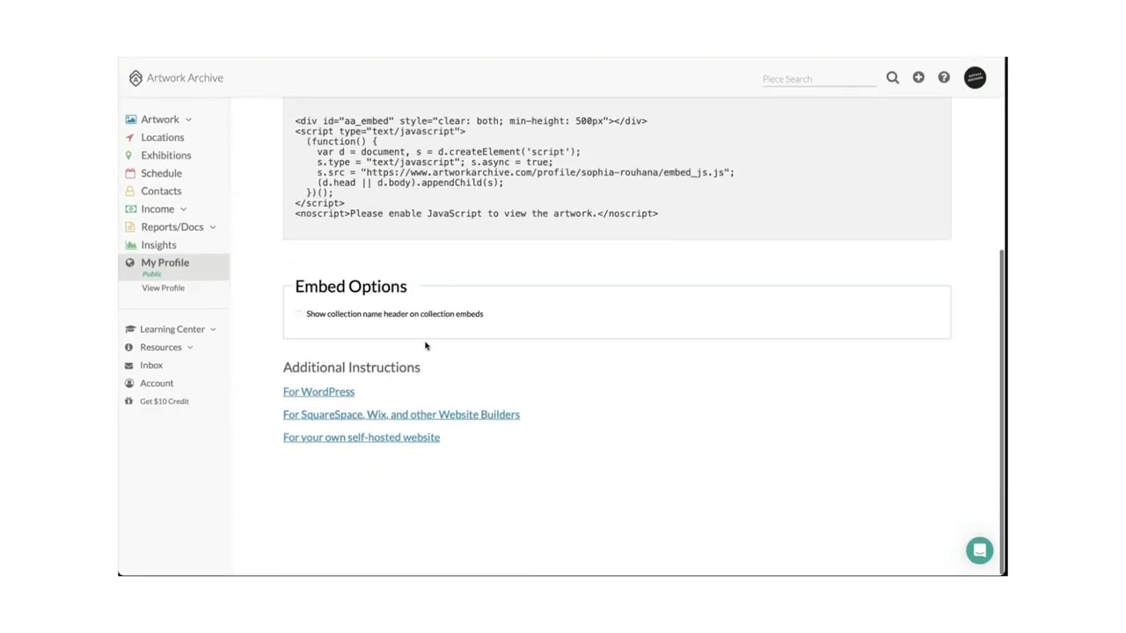
{"action": "scroll", "coordinate": [573, 397], "scroll_direction": "up", "scroll_amount": 3}
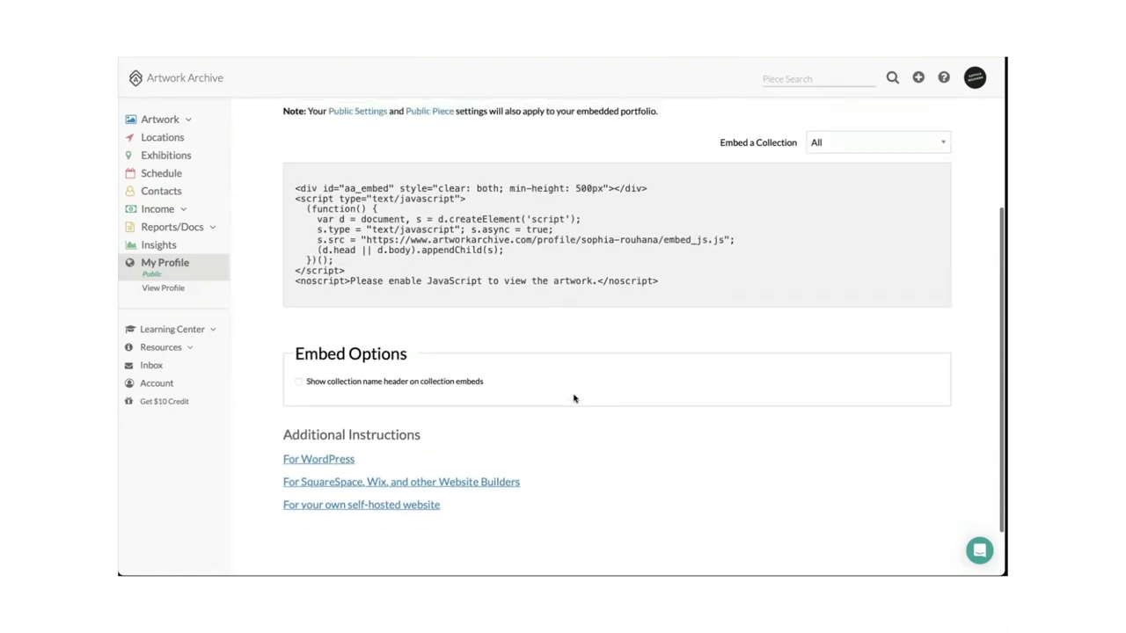
{"action": "scroll", "coordinate": [574, 398], "scroll_direction": "up", "scroll_amount": 1}
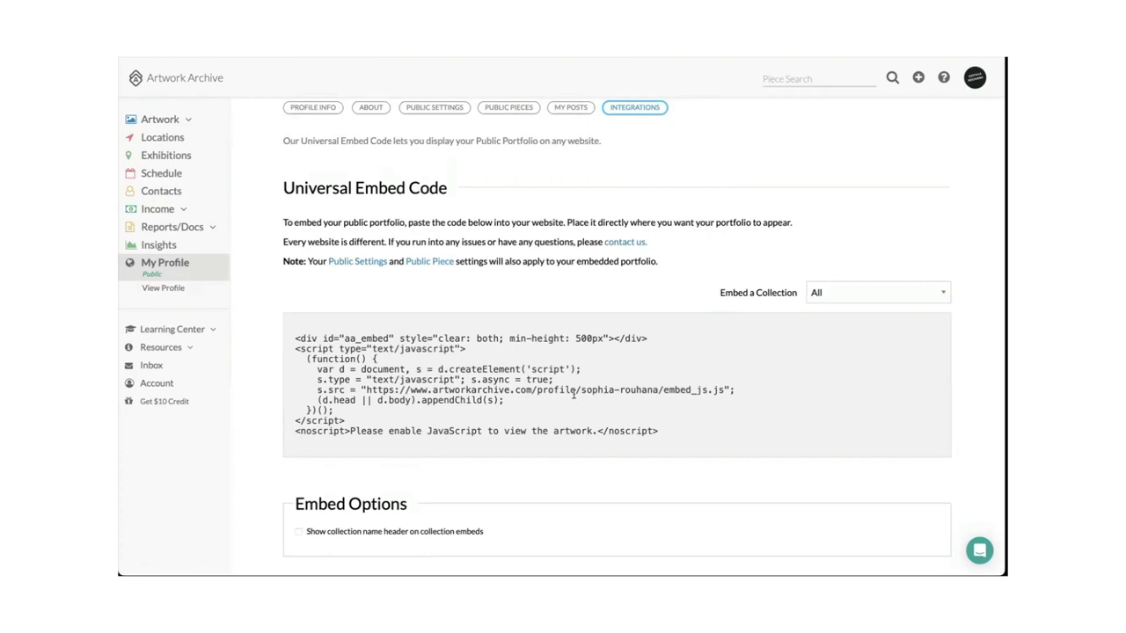
{"action": "scroll", "coordinate": [573, 398], "scroll_direction": "down", "scroll_amount": 3}
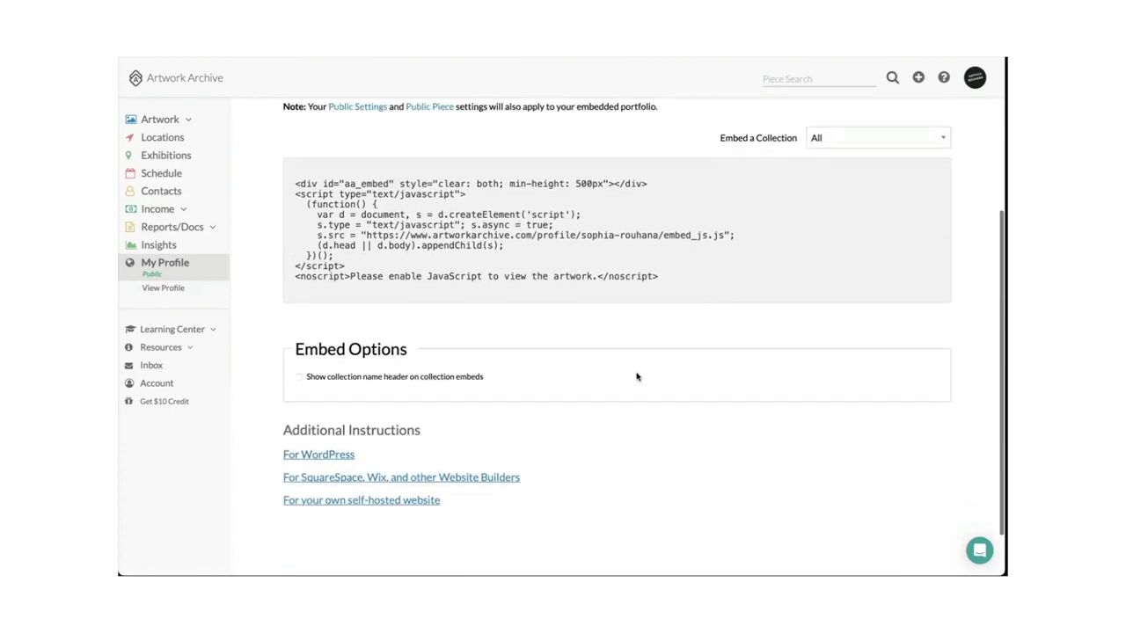
{"action": "scroll", "coordinate": [637, 376], "scroll_direction": "up", "scroll_amount": 3}
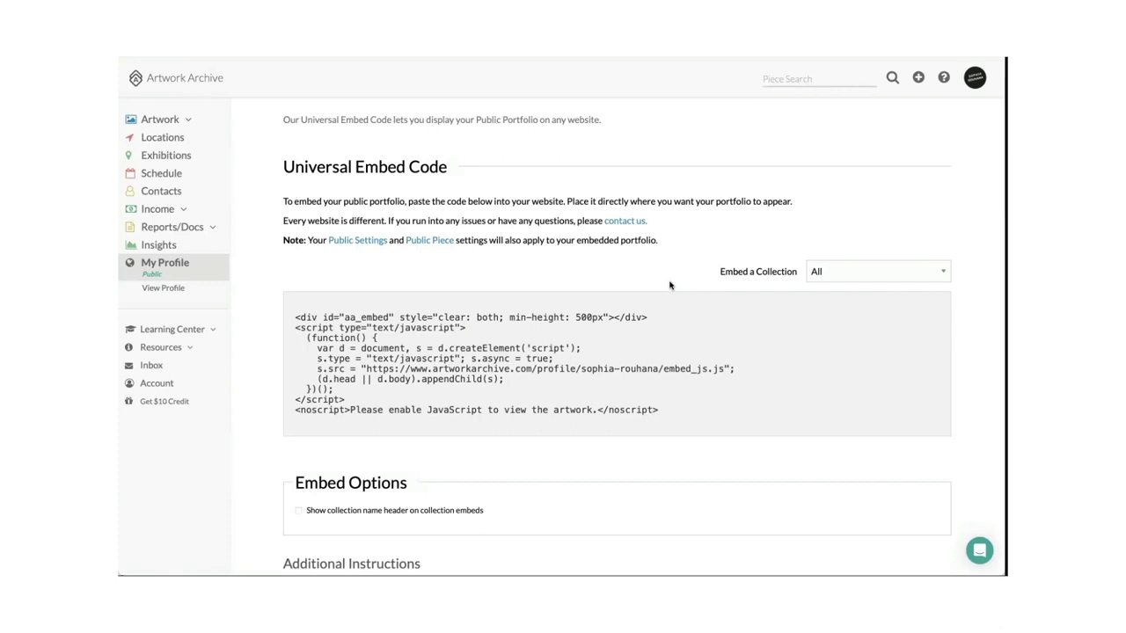
{"action": "scroll", "coordinate": [669, 285], "scroll_direction": "up", "scroll_amount": 1}
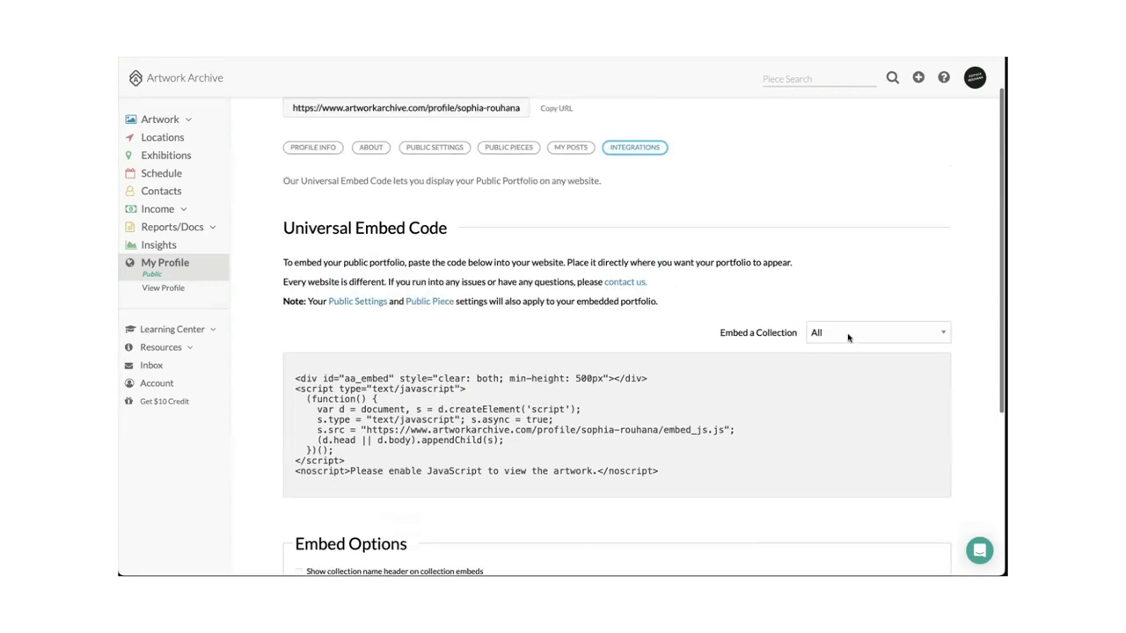
{"action": "left_click", "coordinate": [848, 335]}
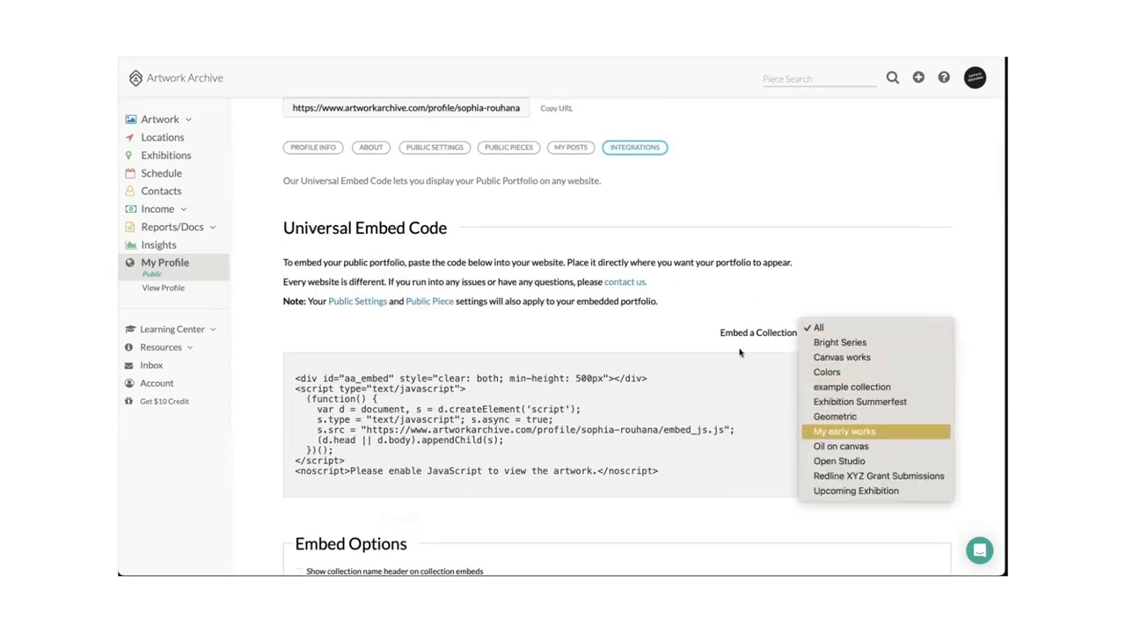
{"action": "left_click", "coordinate": [191, 124]}
{"action": "left_click", "coordinate": [193, 124]}
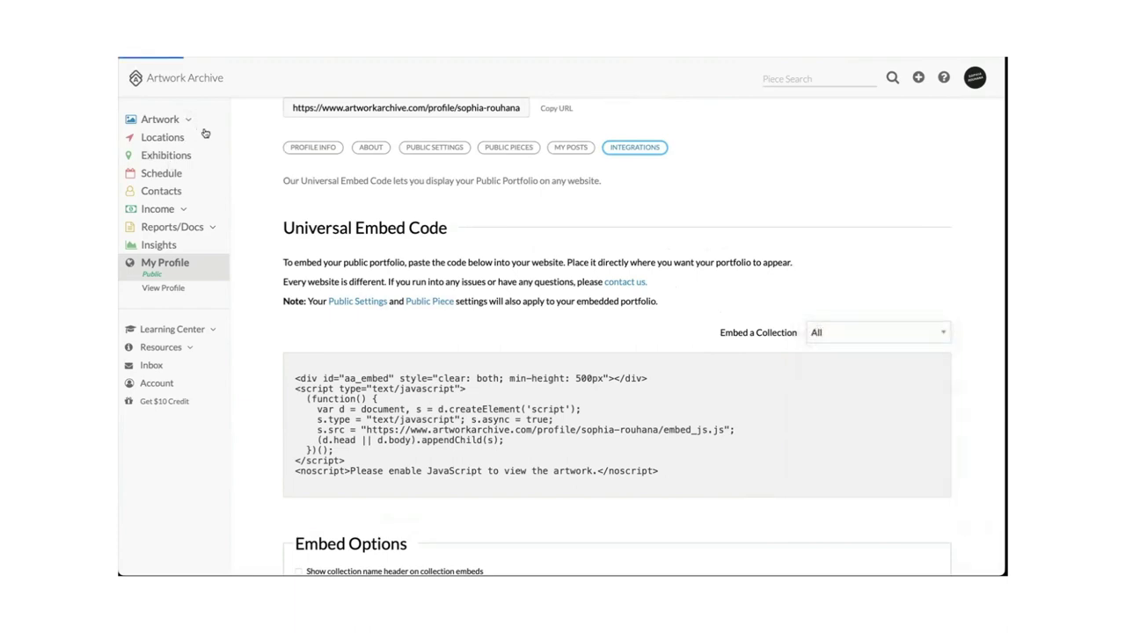
Review the 13 artwork collections, then list the collections available to embed in the Universal Embed Code.
{"action": "left_click", "coordinate": [175, 177]}
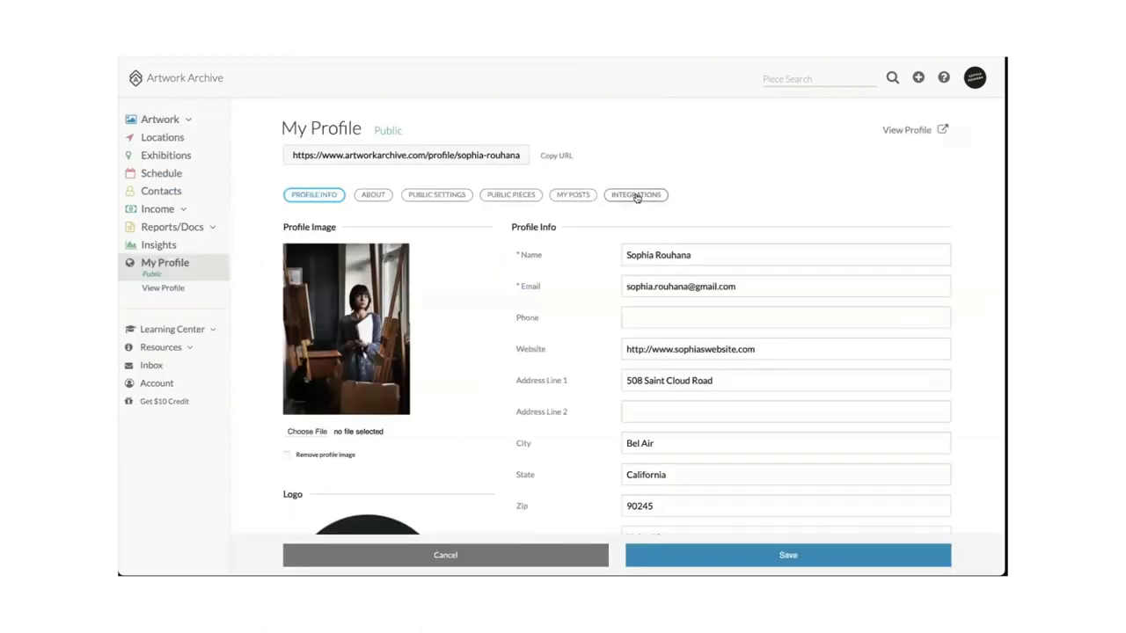
{"action": "left_click", "coordinate": [634, 194]}
{"action": "scroll", "coordinate": [844, 308], "scroll_direction": "down", "scroll_amount": 1}
{"action": "left_click", "coordinate": [849, 313]}
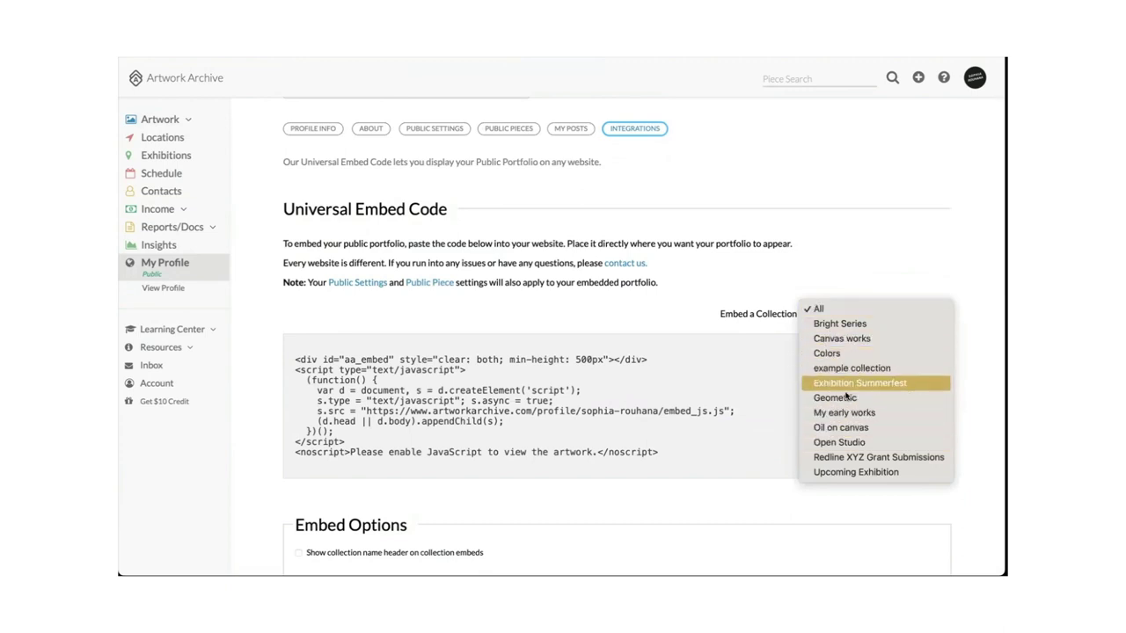
Embed only the Geometric collection and select the generated collection/geometric embed code.
{"action": "left_click", "coordinate": [844, 397]}
{"action": "scroll", "coordinate": [682, 287], "scroll_direction": "down", "scroll_amount": 1}
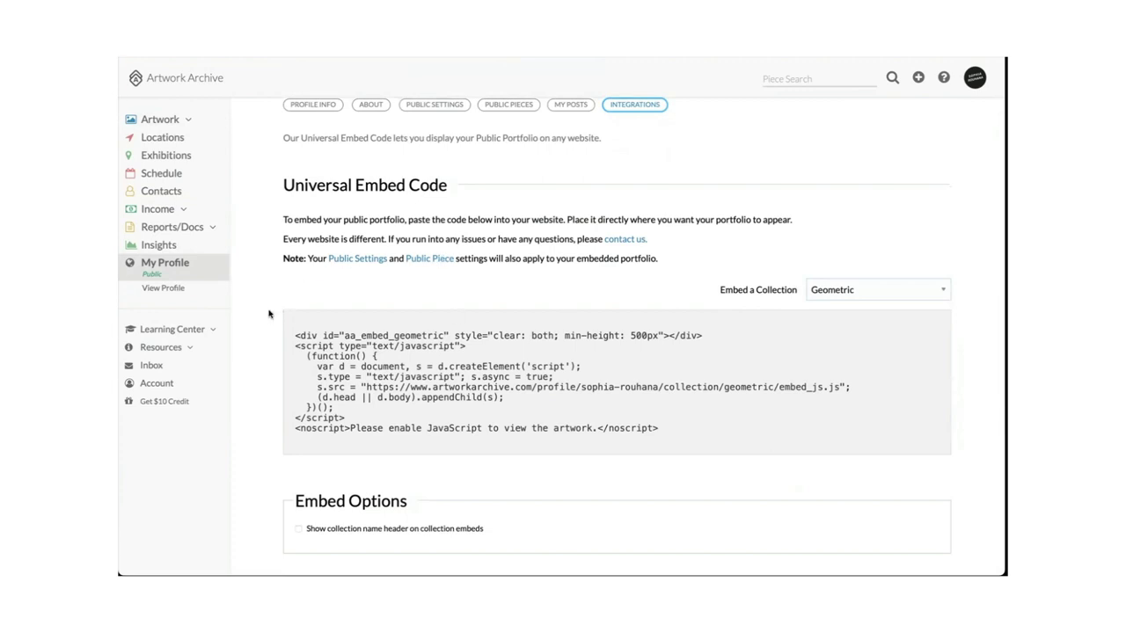
{"action": "left_click_drag", "start_coordinate": [280, 318], "coordinate": [722, 478]}
{"action": "left_click", "coordinate": [709, 445]}
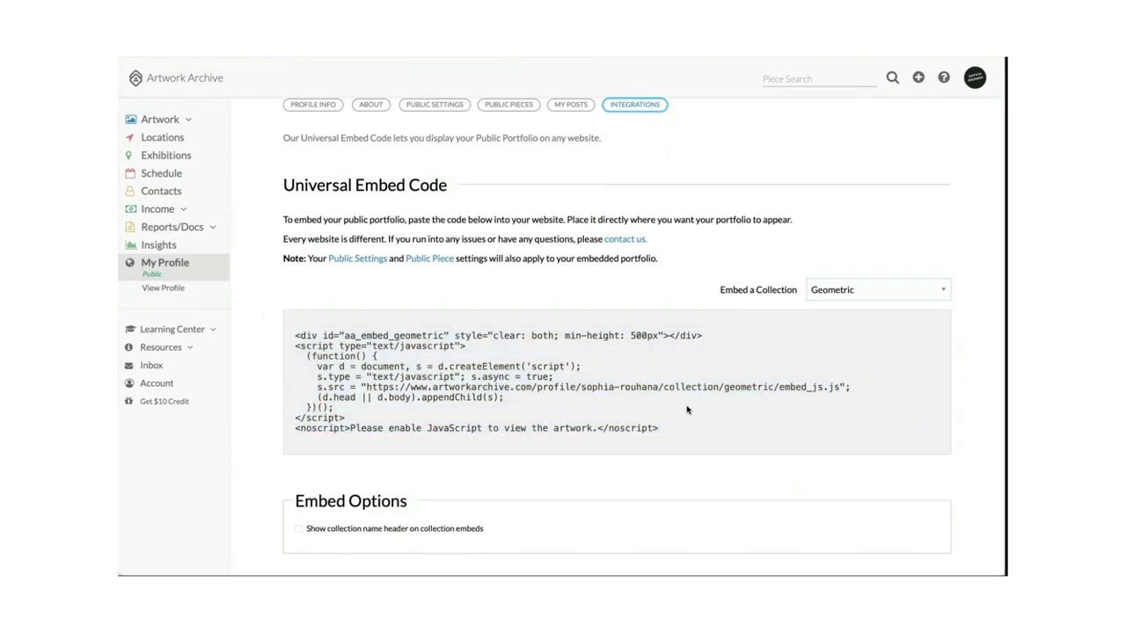
{"action": "scroll", "coordinate": [621, 331], "scroll_direction": "down", "scroll_amount": 2}
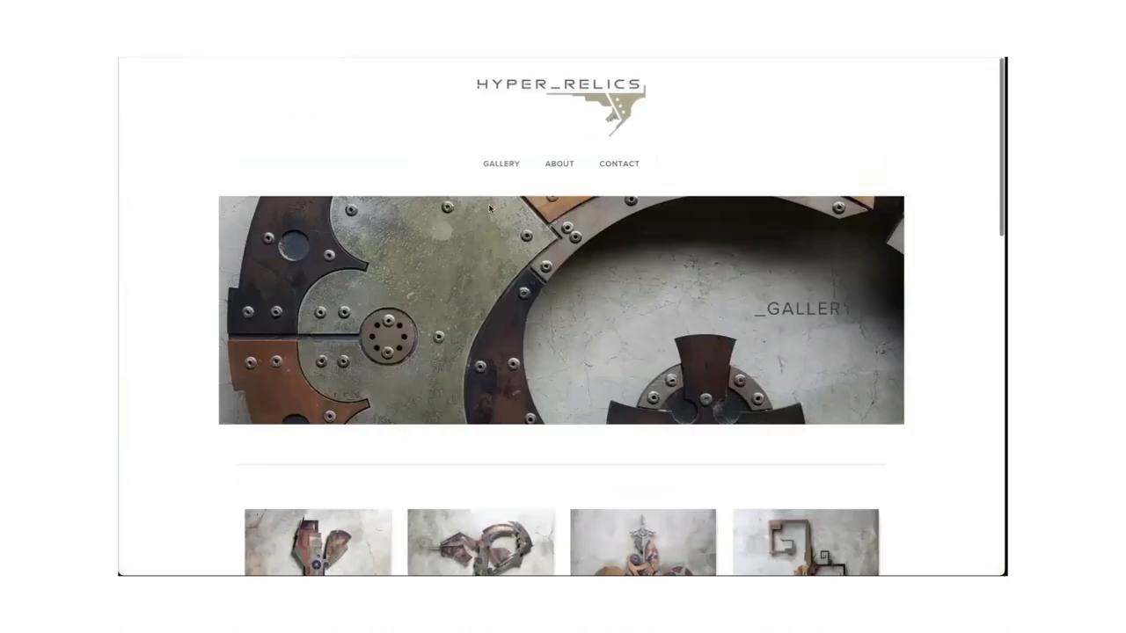
Open the Adipose artwork's detail page on the website and scroll through its details.
{"action": "scroll", "coordinate": [489, 208], "scroll_direction": "down", "scroll_amount": 3}
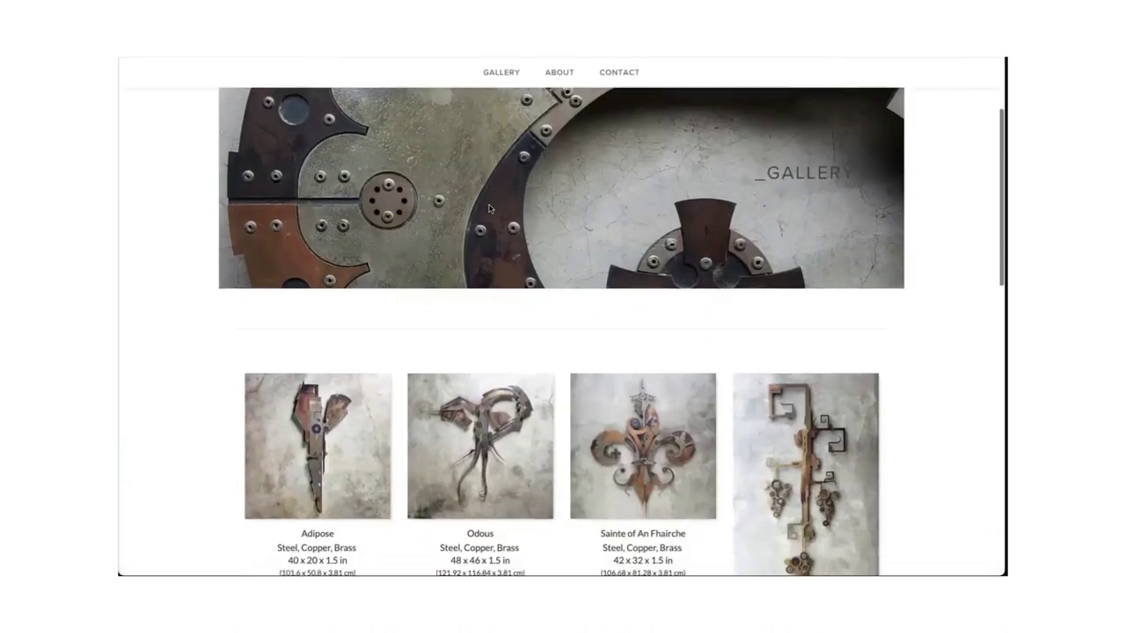
{"action": "scroll", "coordinate": [490, 208], "scroll_direction": "down", "scroll_amount": 3}
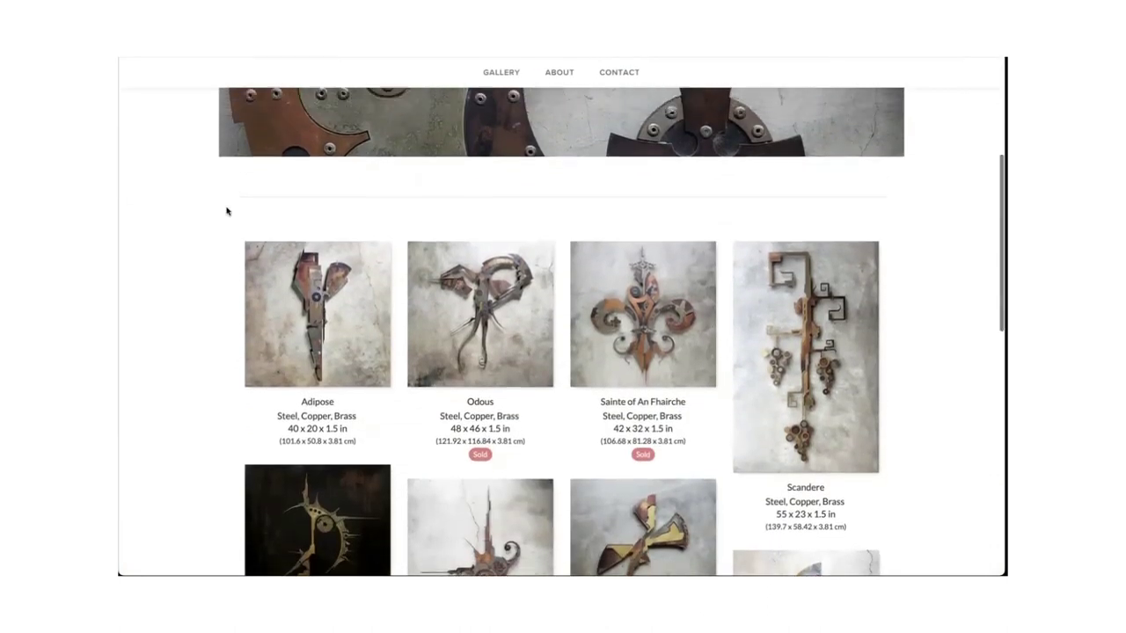
{"action": "scroll", "coordinate": [207, 176], "scroll_direction": "up", "scroll_amount": 3}
{"action": "scroll", "coordinate": [216, 121], "scroll_direction": "up", "scroll_amount": 1}
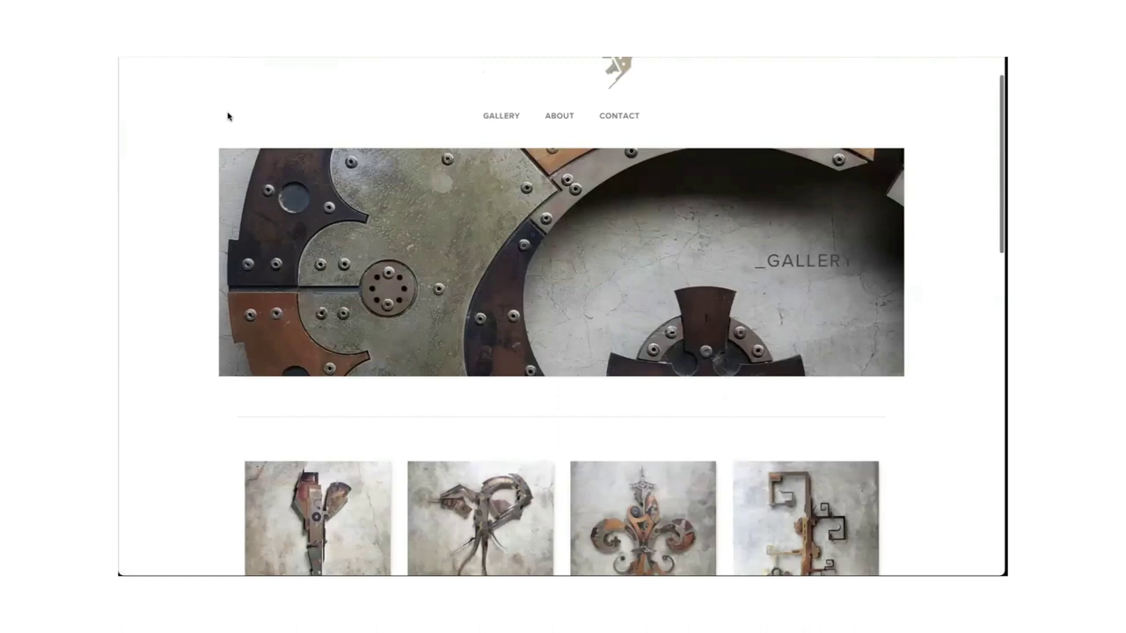
{"action": "scroll", "coordinate": [291, 279], "scroll_direction": "down", "scroll_amount": 5}
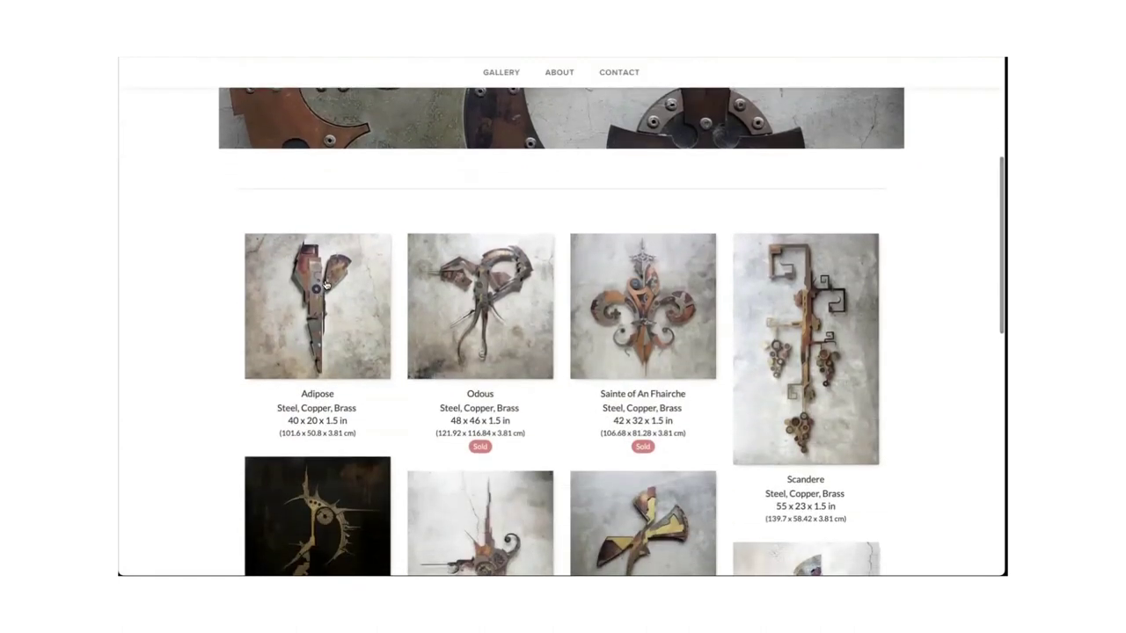
{"action": "left_click", "coordinate": [326, 284]}
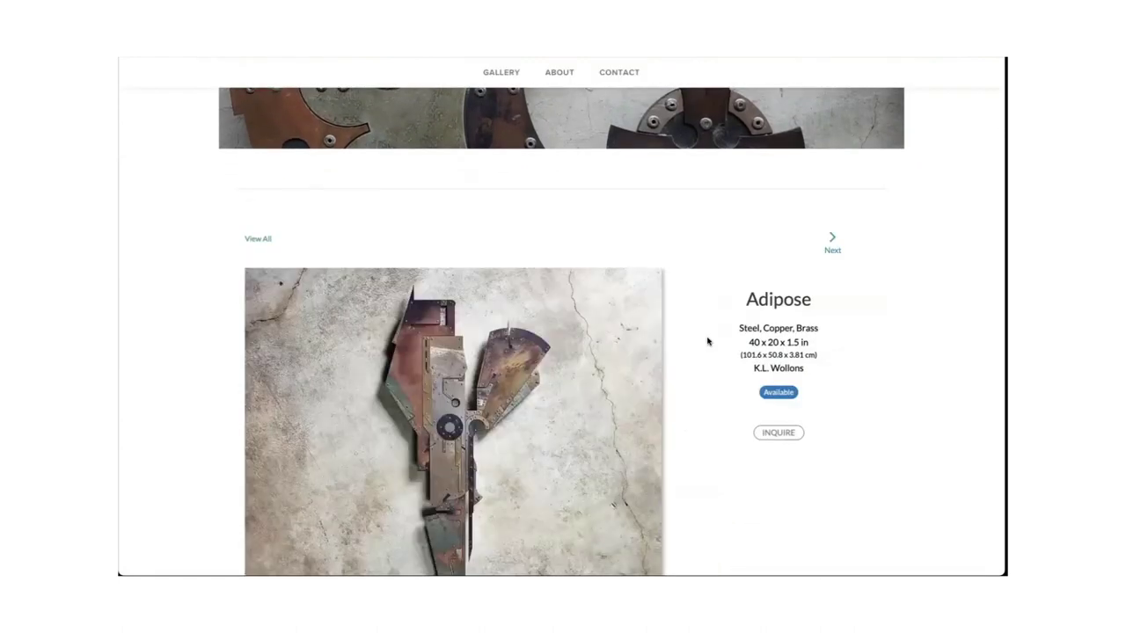
{"action": "scroll", "coordinate": [707, 341], "scroll_direction": "down", "scroll_amount": 6}
{"action": "scroll", "coordinate": [707, 342], "scroll_direction": "up", "scroll_amount": 5}
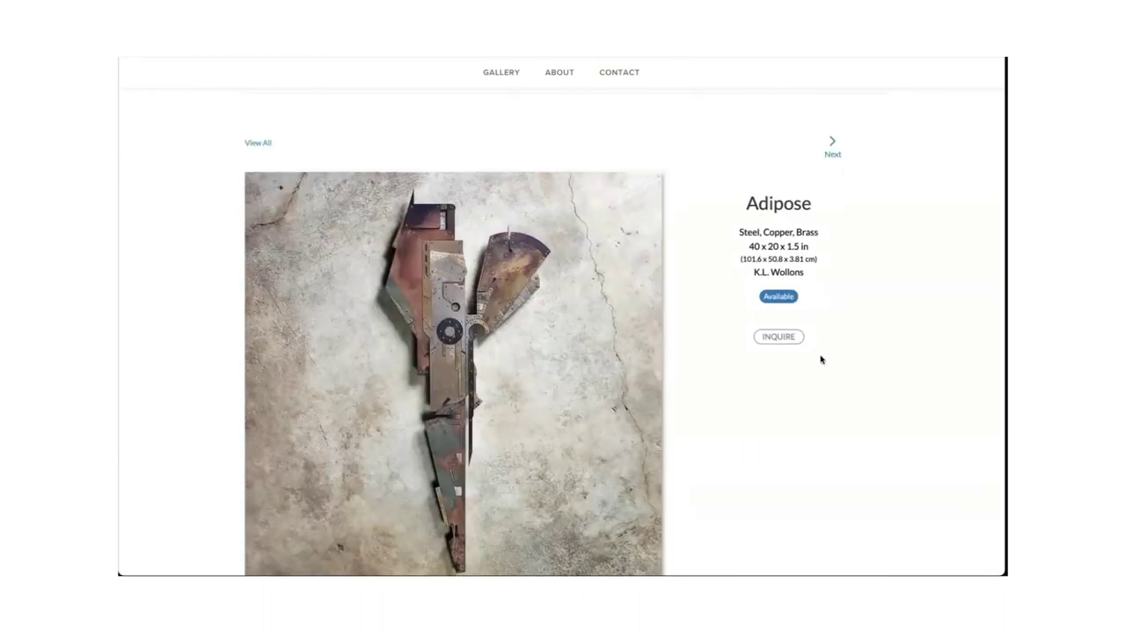
{"action": "scroll", "coordinate": [820, 359], "scroll_direction": "down", "scroll_amount": 5}
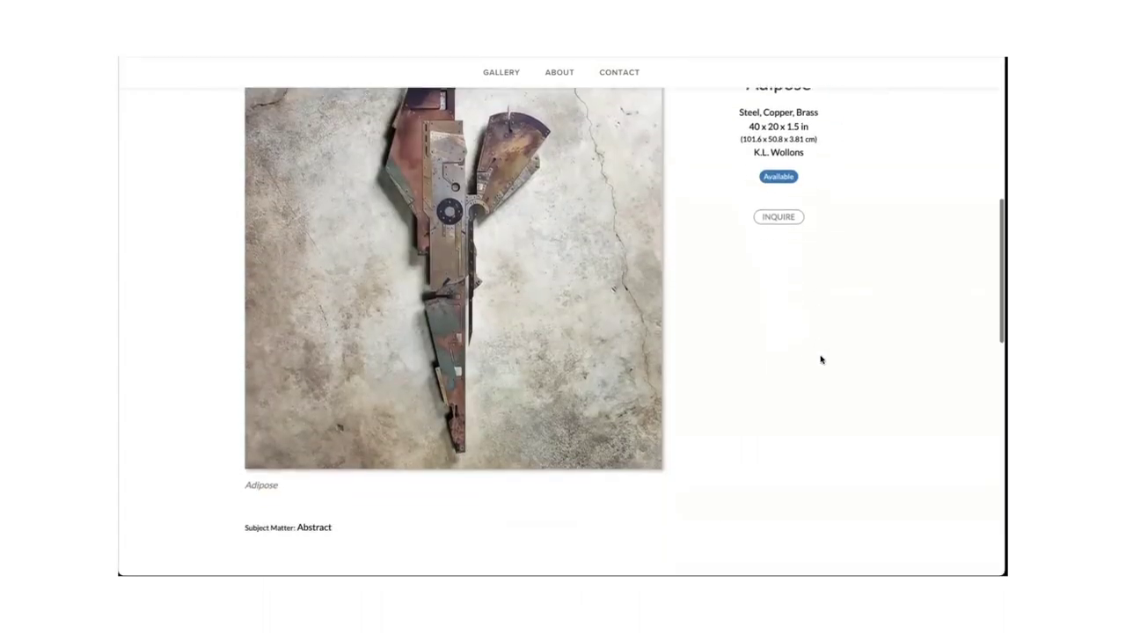
{"action": "scroll", "coordinate": [650, 412], "scroll_direction": "down", "scroll_amount": 3}
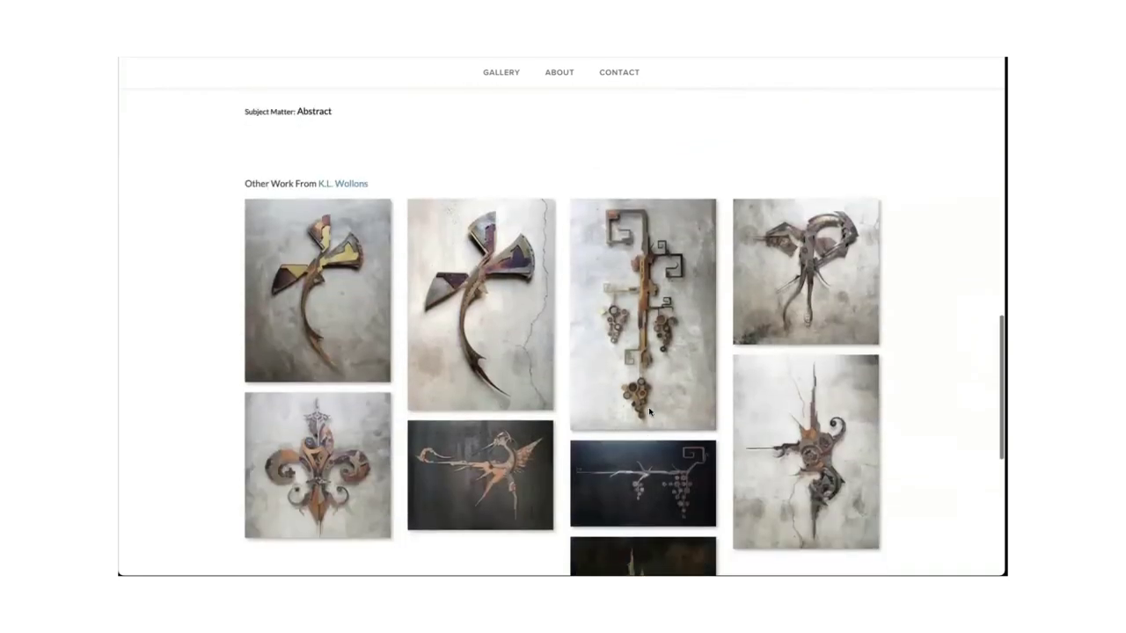
{"action": "scroll", "coordinate": [650, 413], "scroll_direction": "up", "scroll_amount": 10}
{"action": "scroll", "coordinate": [649, 412], "scroll_direction": "up", "scroll_amount": 2}
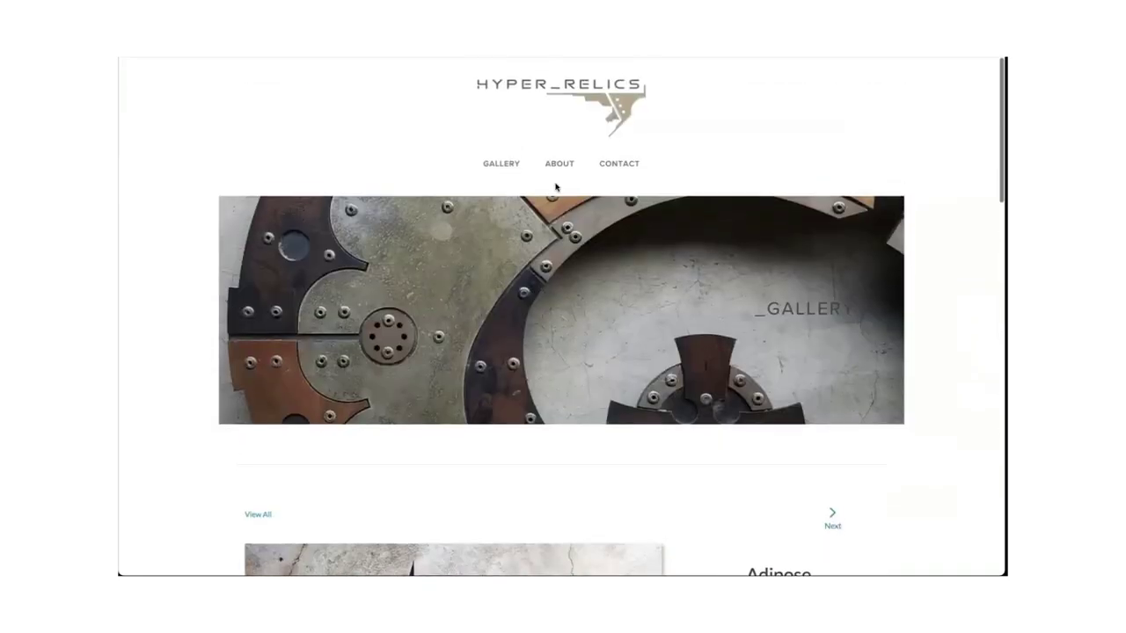
Browse the HYPER_RELICS gallery grid of metal sculptures, including Taffechan Bell, Tourbillon and the Triceto pieces.
{"action": "left_click", "coordinate": [512, 166]}
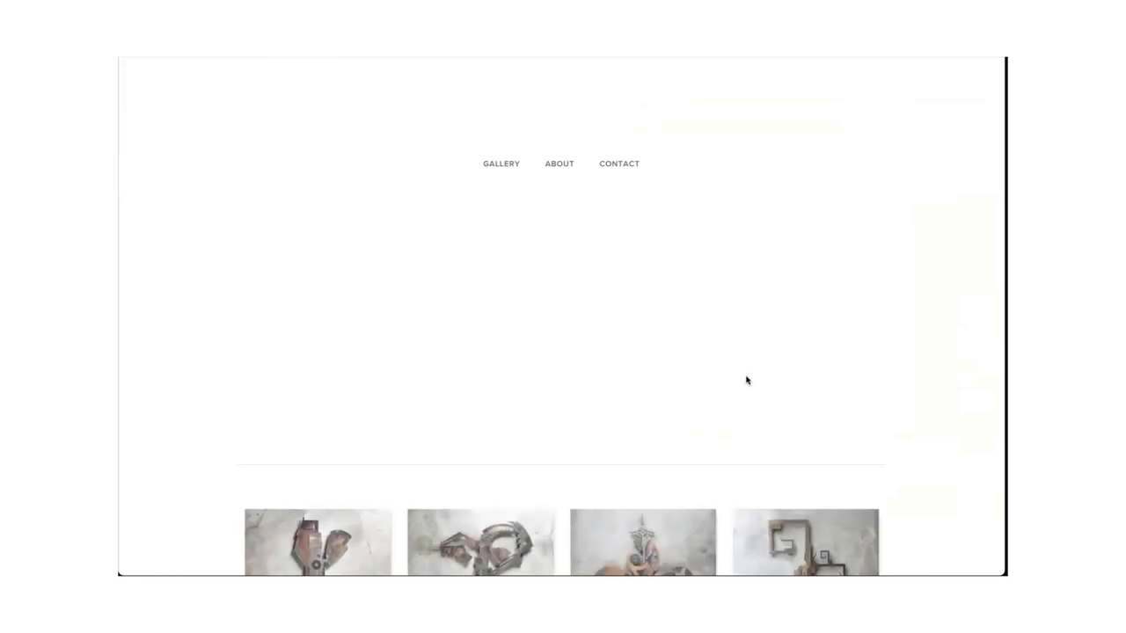
{"action": "scroll", "coordinate": [747, 380], "scroll_direction": "down", "scroll_amount": 5}
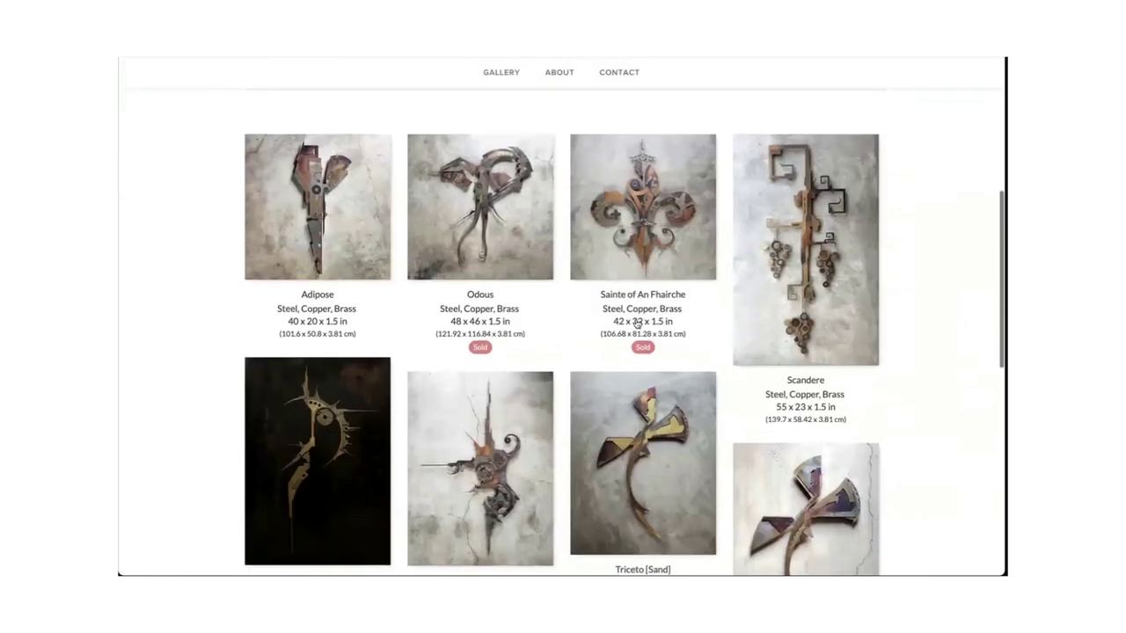
{"action": "scroll", "coordinate": [480, 347], "scroll_direction": "down", "scroll_amount": 1}
{"action": "scroll", "coordinate": [480, 346], "scroll_direction": "down", "scroll_amount": 4}
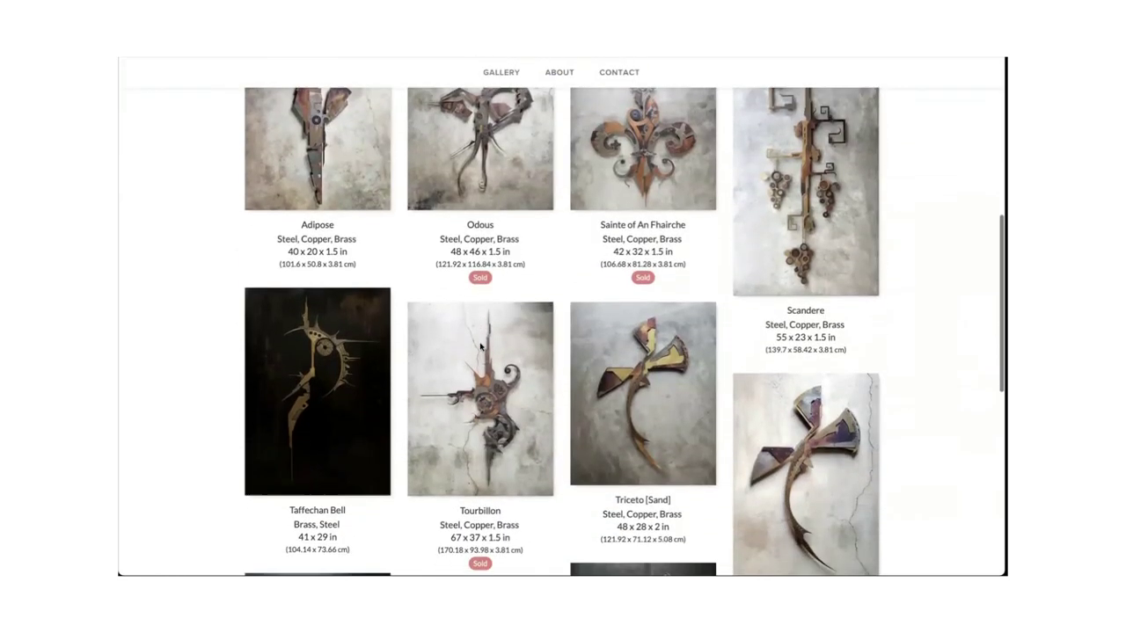
{"action": "scroll", "coordinate": [481, 347], "scroll_direction": "down", "scroll_amount": 1}
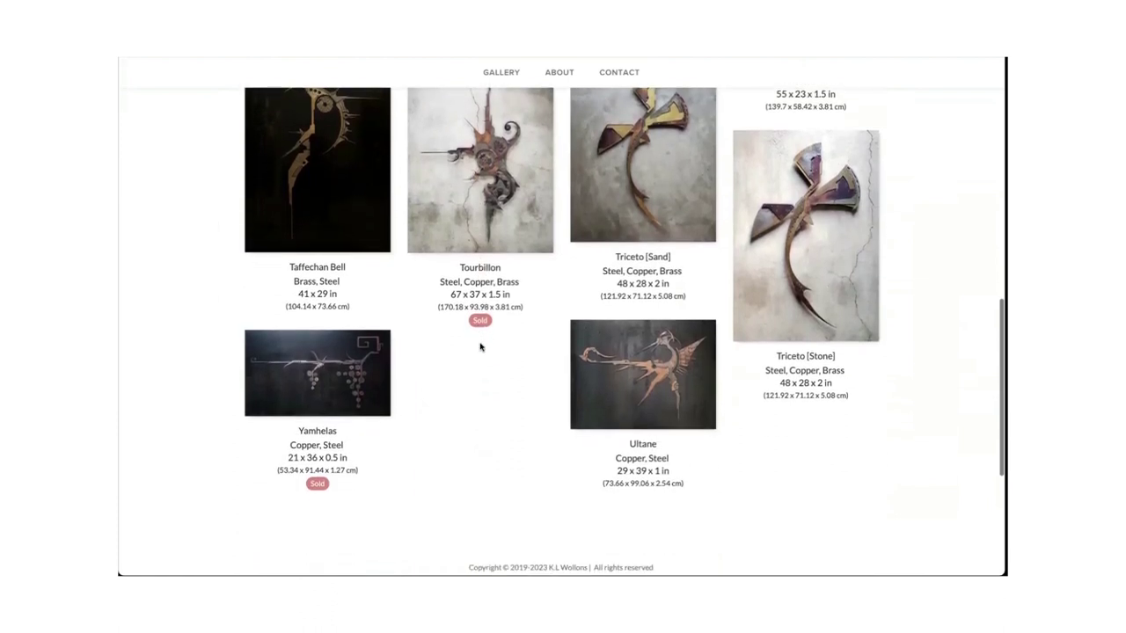
{"action": "scroll", "coordinate": [480, 347], "scroll_direction": "up", "scroll_amount": 2}
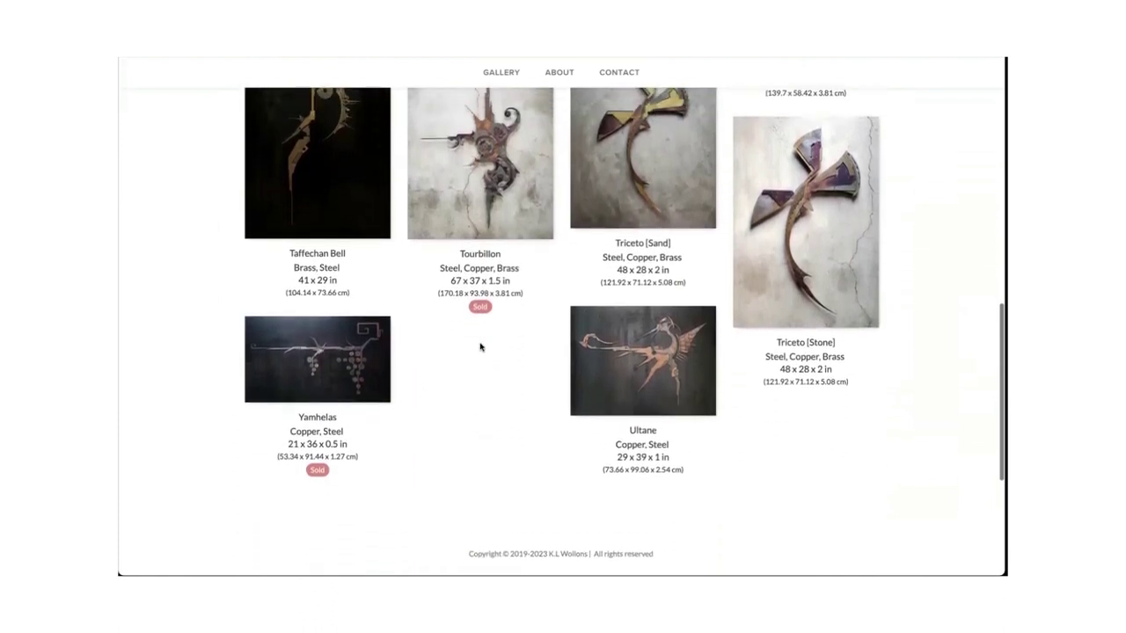
{"action": "scroll", "coordinate": [480, 346], "scroll_direction": "up", "scroll_amount": 1}
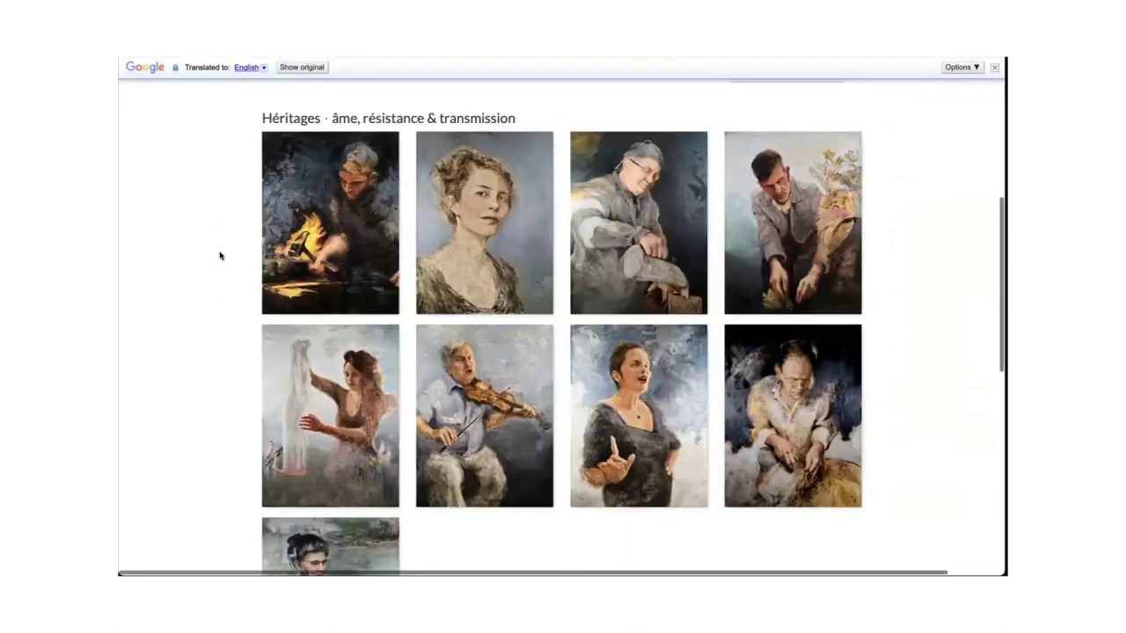
Open the eighth Héritages portrait, the luthier, from the translated portrait grid.
{"action": "scroll", "coordinate": [198, 239], "scroll_direction": "up", "scroll_amount": 3}
{"action": "scroll", "coordinate": [199, 240], "scroll_direction": "up", "scroll_amount": 2}
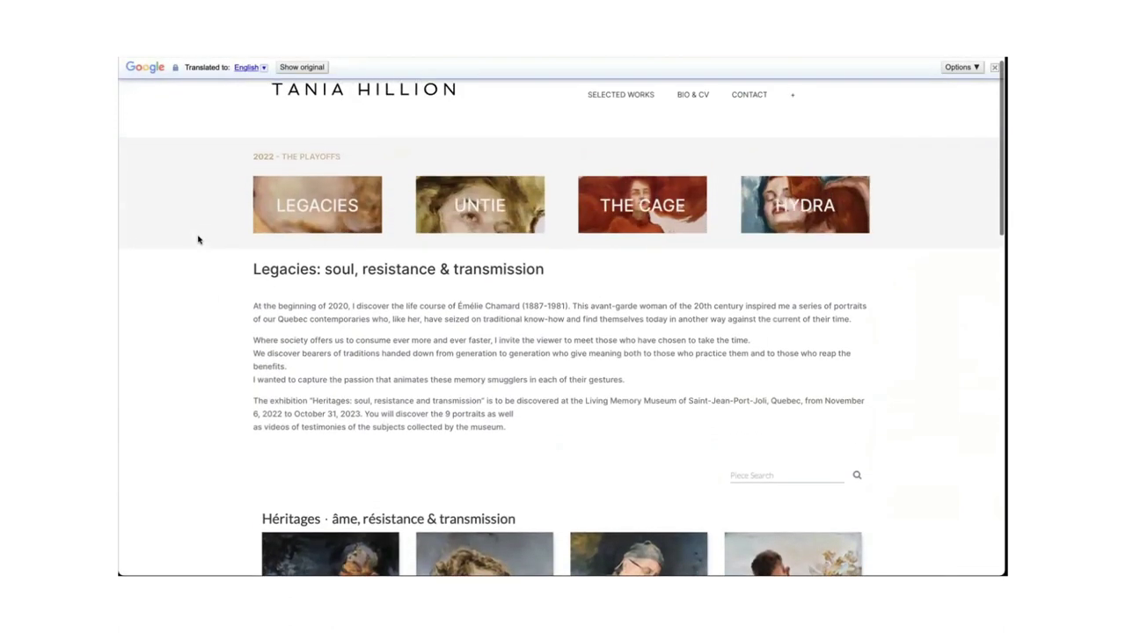
{"action": "scroll", "coordinate": [198, 240], "scroll_direction": "down", "scroll_amount": 3}
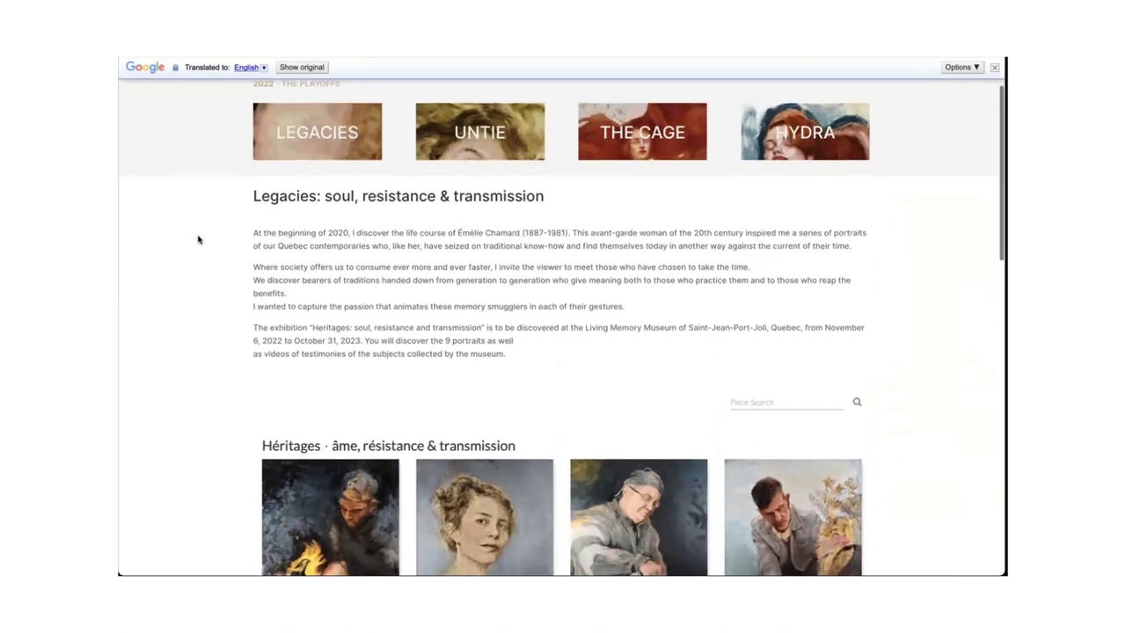
{"action": "scroll", "coordinate": [198, 239], "scroll_direction": "up", "scroll_amount": 2}
{"action": "scroll", "coordinate": [199, 239], "scroll_direction": "up", "scroll_amount": 1}
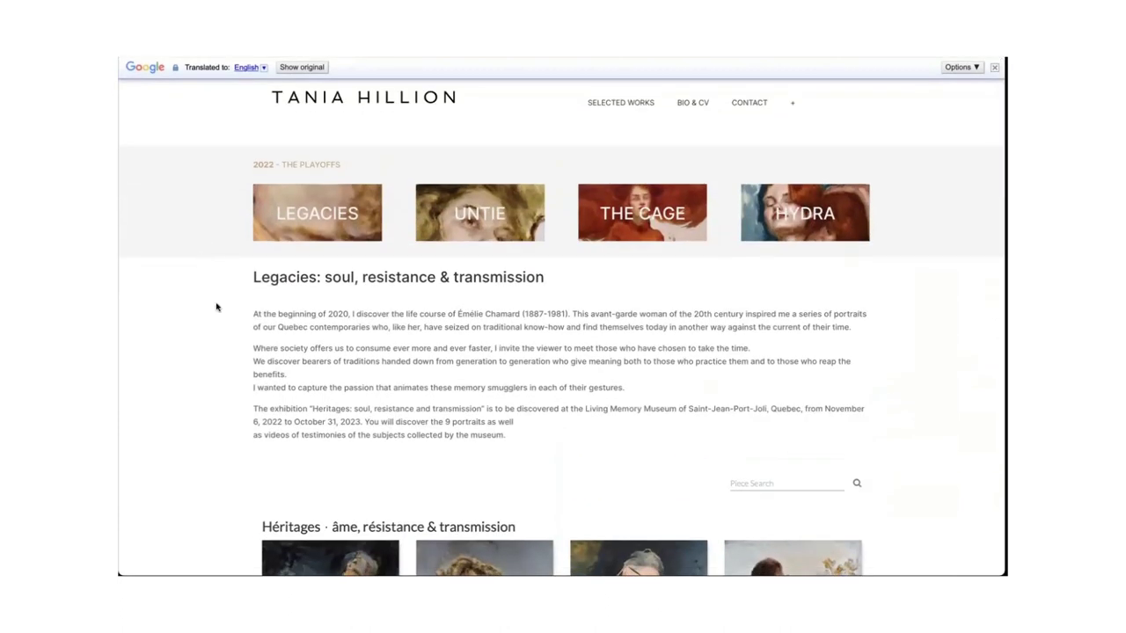
{"action": "scroll", "coordinate": [216, 307], "scroll_direction": "down", "scroll_amount": 4}
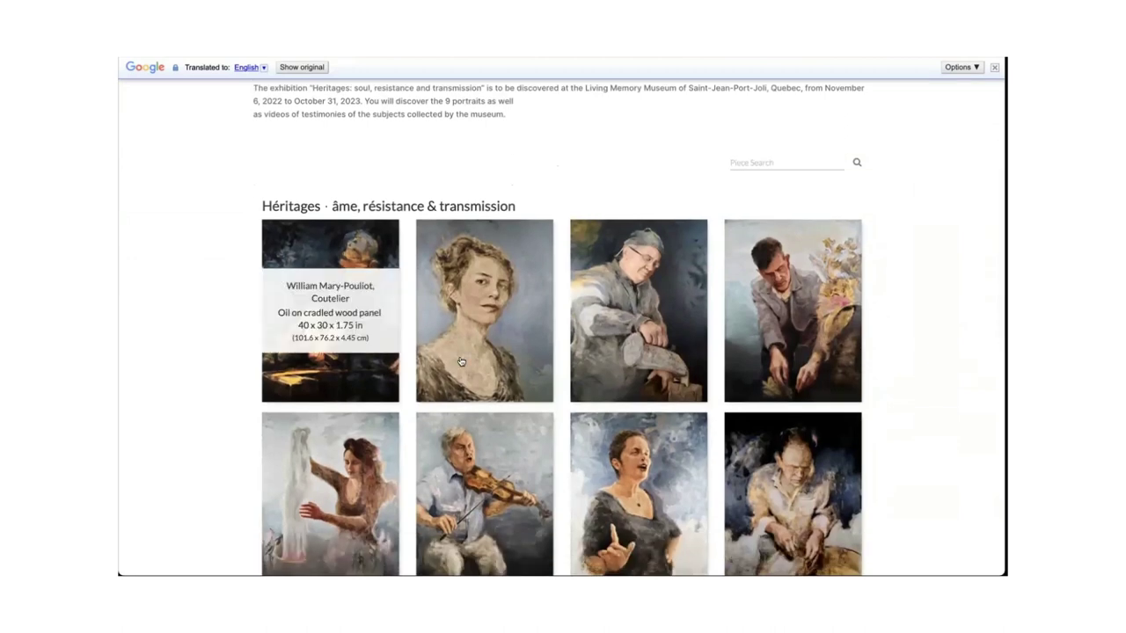
{"action": "scroll", "coordinate": [811, 375], "scroll_direction": "down", "scroll_amount": 1}
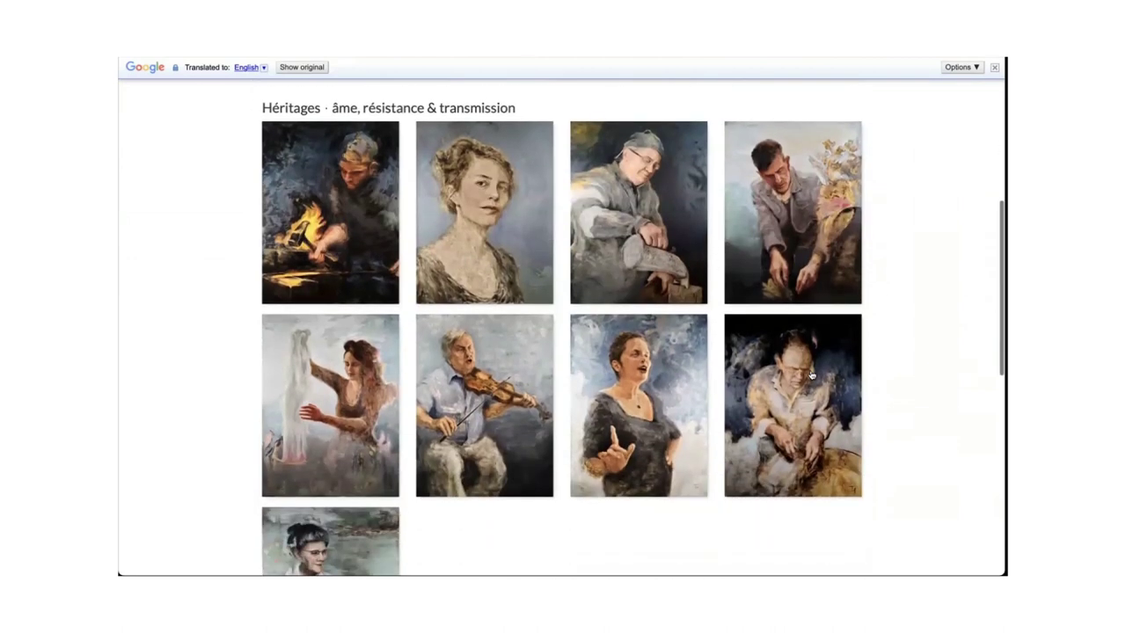
{"action": "left_click", "coordinate": [811, 375]}
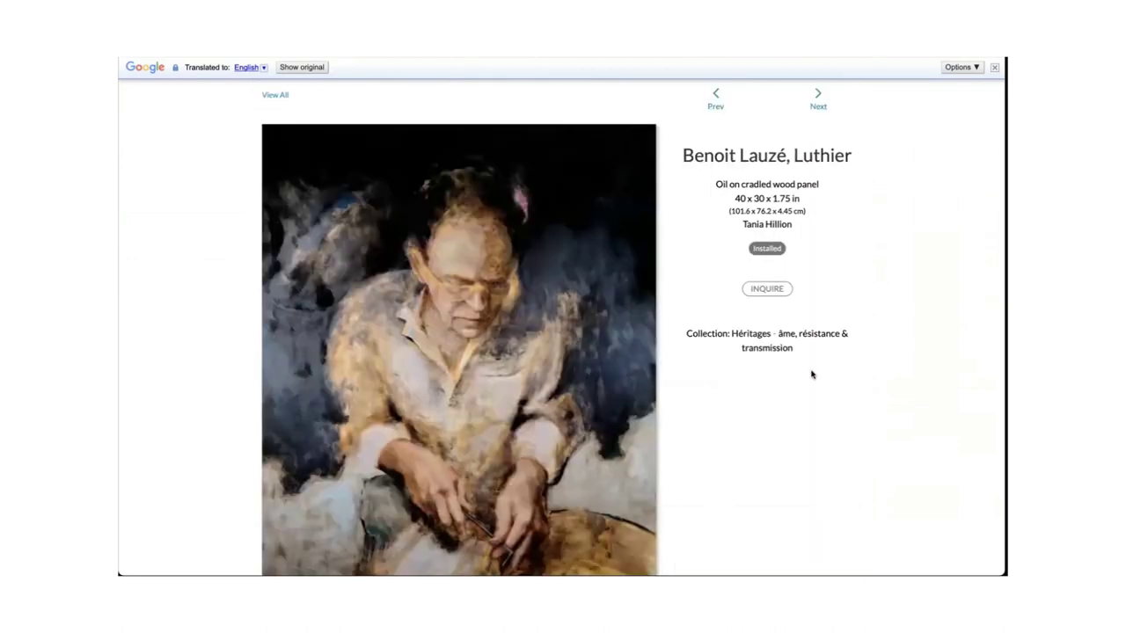
Review the luthier portrait's 40 x 30 x 1.75 in panel details, returning to the top.
{"action": "scroll", "coordinate": [811, 375], "scroll_direction": "down", "scroll_amount": 5}
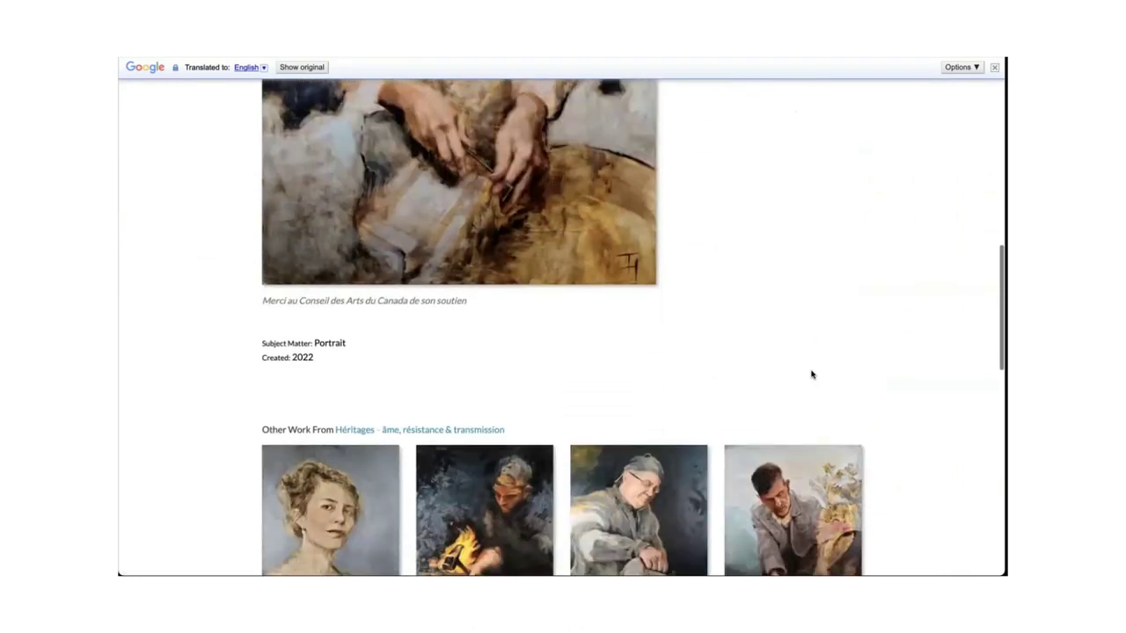
{"action": "scroll", "coordinate": [811, 374], "scroll_direction": "down", "scroll_amount": 2}
{"action": "scroll", "coordinate": [643, 387], "scroll_direction": "down", "scroll_amount": 2}
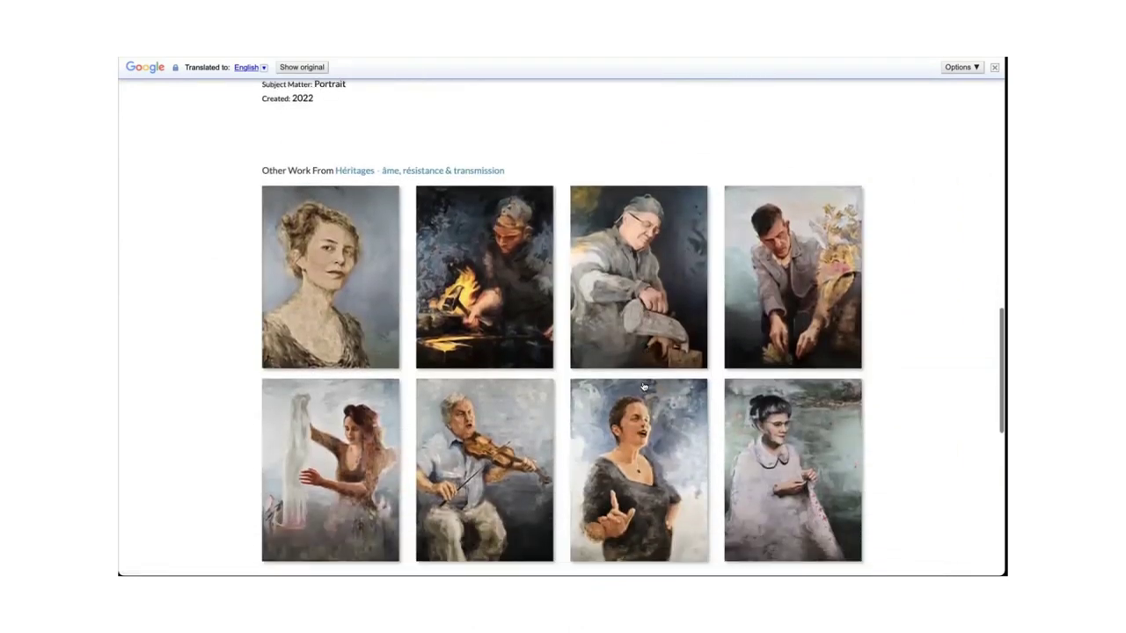
{"action": "scroll", "coordinate": [643, 386], "scroll_direction": "up", "scroll_amount": 10}
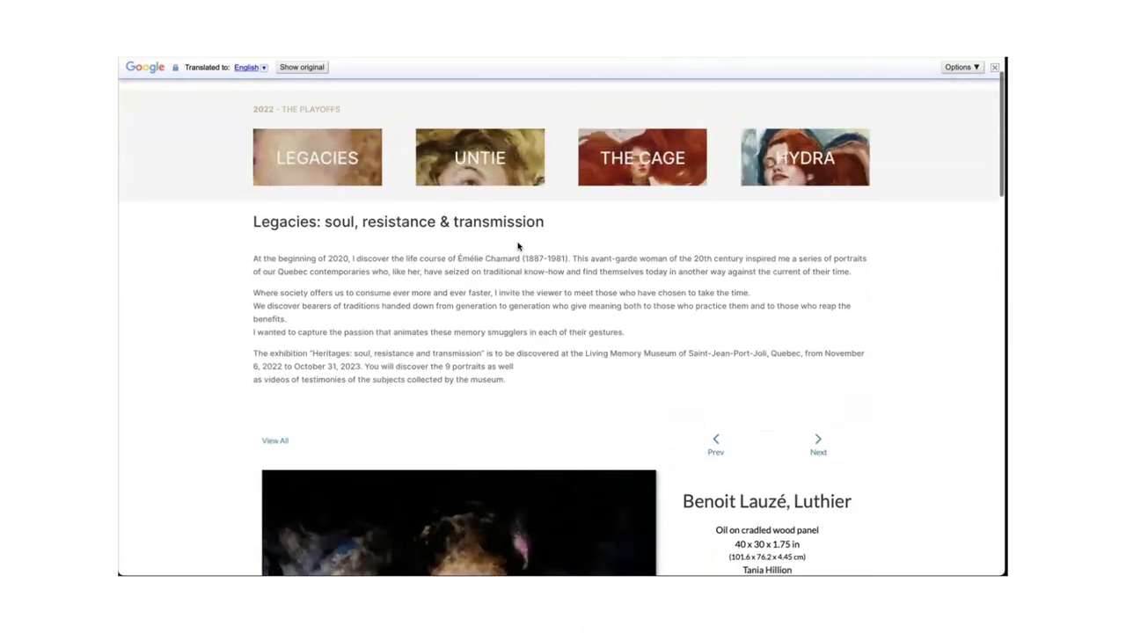
{"action": "scroll", "coordinate": [518, 246], "scroll_direction": "up", "scroll_amount": 1}
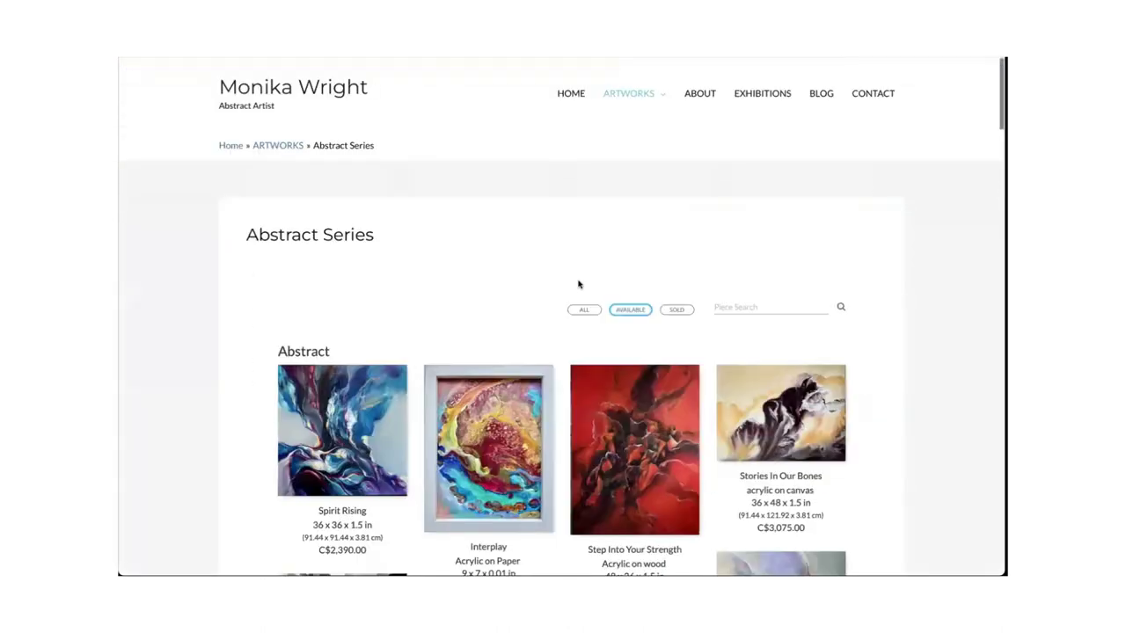
Browse the Abstract Series grid and change the sale-status filter to list all pieces.
{"action": "scroll", "coordinate": [205, 330], "scroll_direction": "down", "scroll_amount": 1}
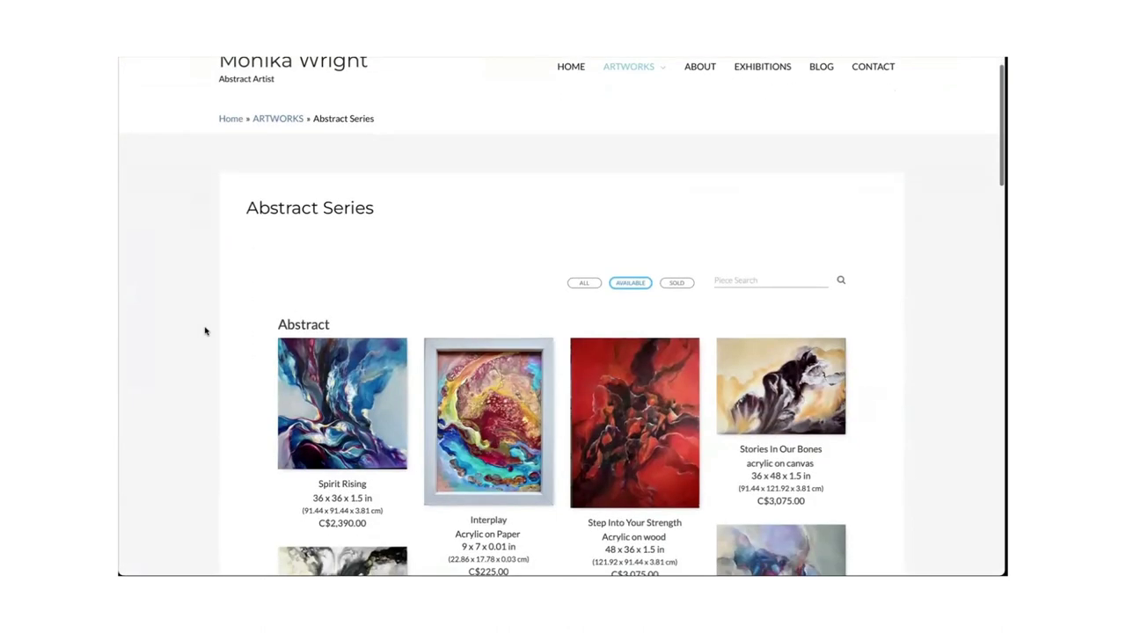
{"action": "scroll", "coordinate": [205, 331], "scroll_direction": "down", "scroll_amount": 5}
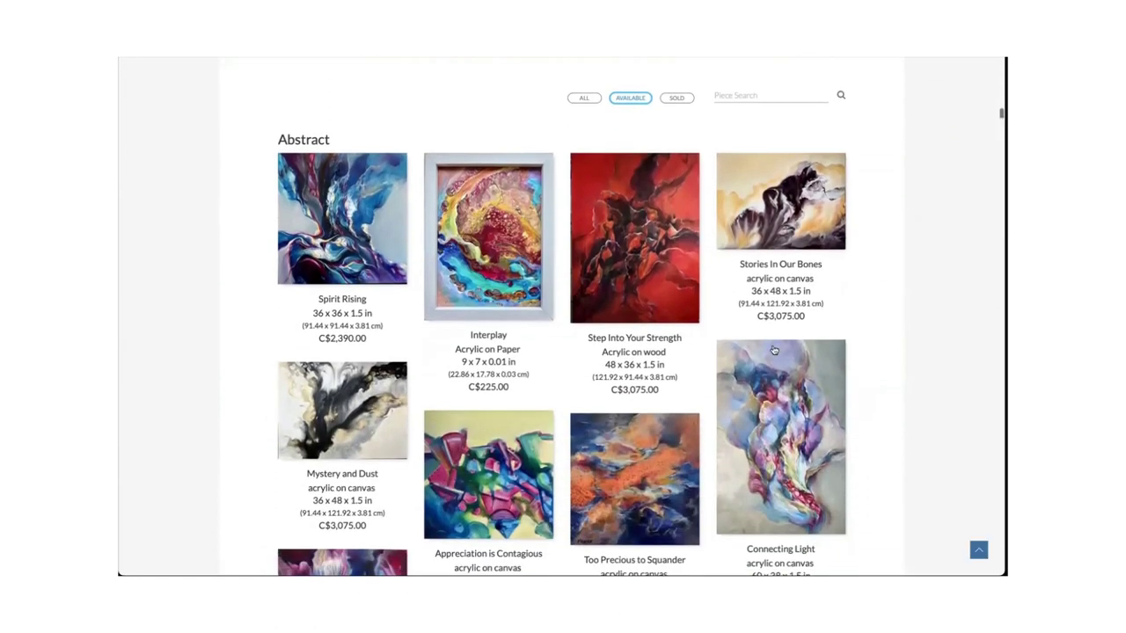
{"action": "scroll", "coordinate": [899, 350], "scroll_direction": "down", "scroll_amount": 3}
{"action": "scroll", "coordinate": [899, 349], "scroll_direction": "down", "scroll_amount": 3}
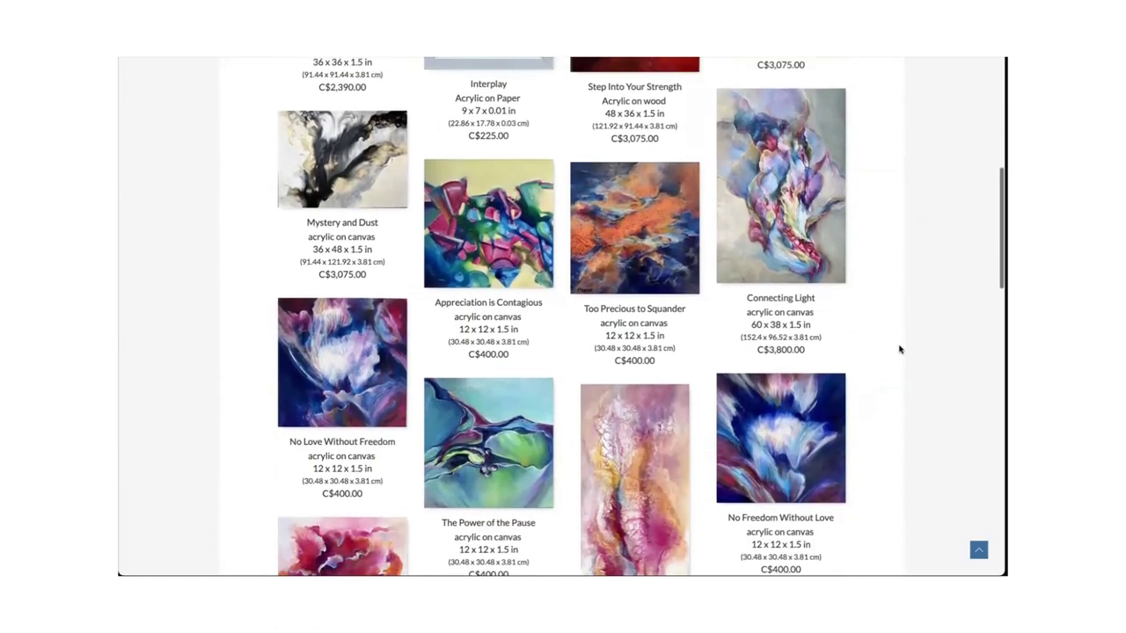
{"action": "scroll", "coordinate": [899, 349], "scroll_direction": "up", "scroll_amount": 10}
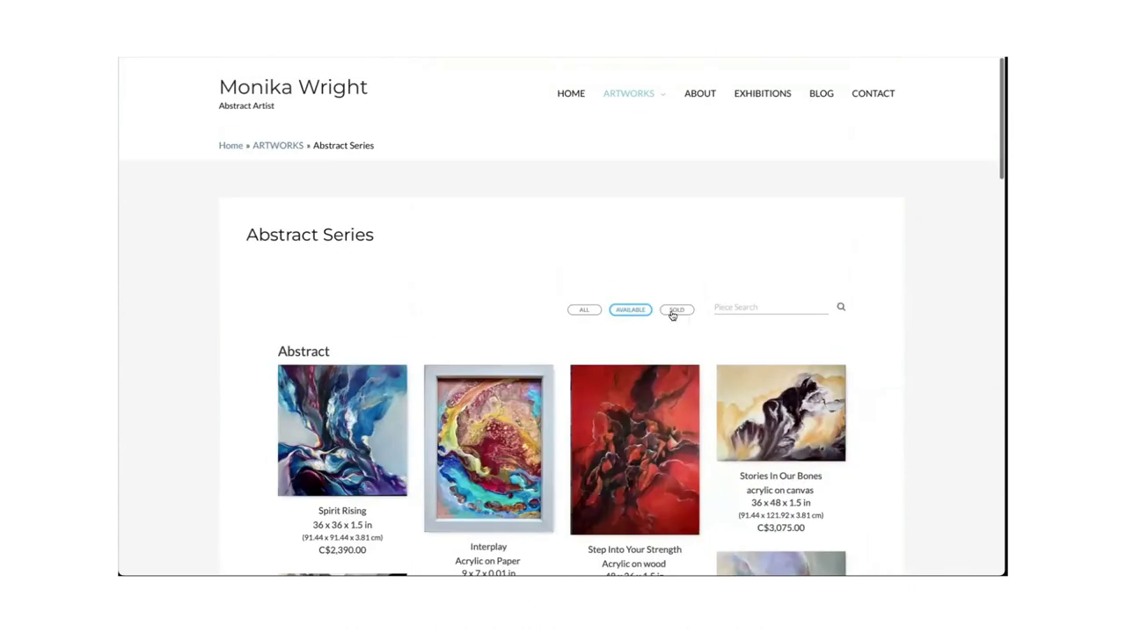
{"action": "left_click", "coordinate": [676, 309]}
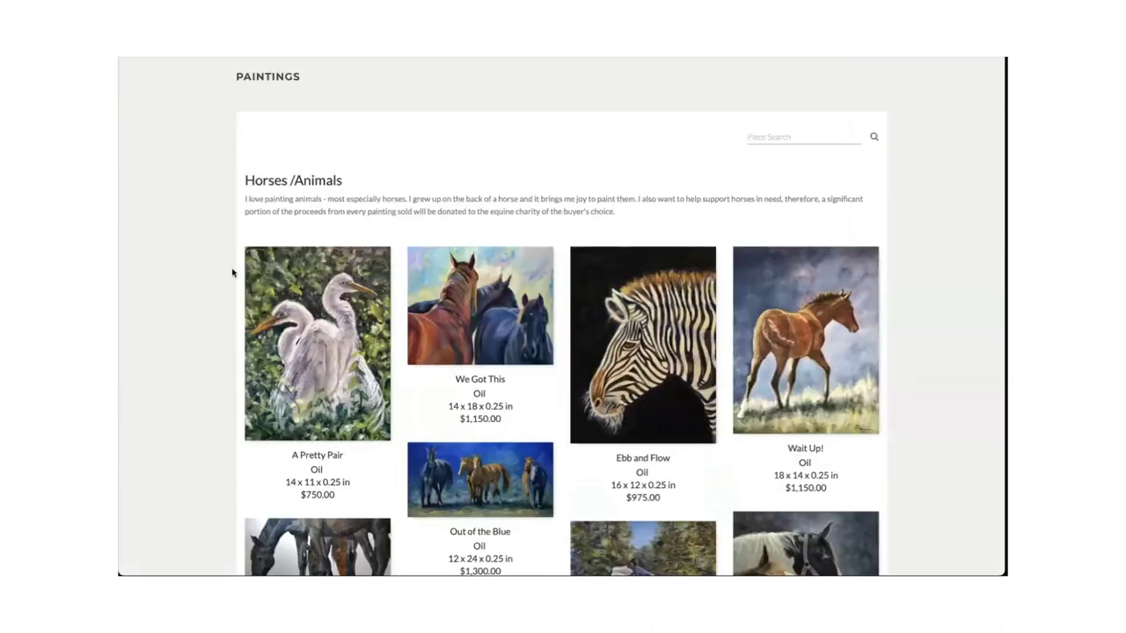
Browse the Horses/Animals, People and Landscapes galleries, then return to the My Profile embed page.
{"action": "scroll", "coordinate": [232, 272], "scroll_direction": "down", "scroll_amount": 2}
{"action": "scroll", "coordinate": [233, 273], "scroll_direction": "down", "scroll_amount": 5}
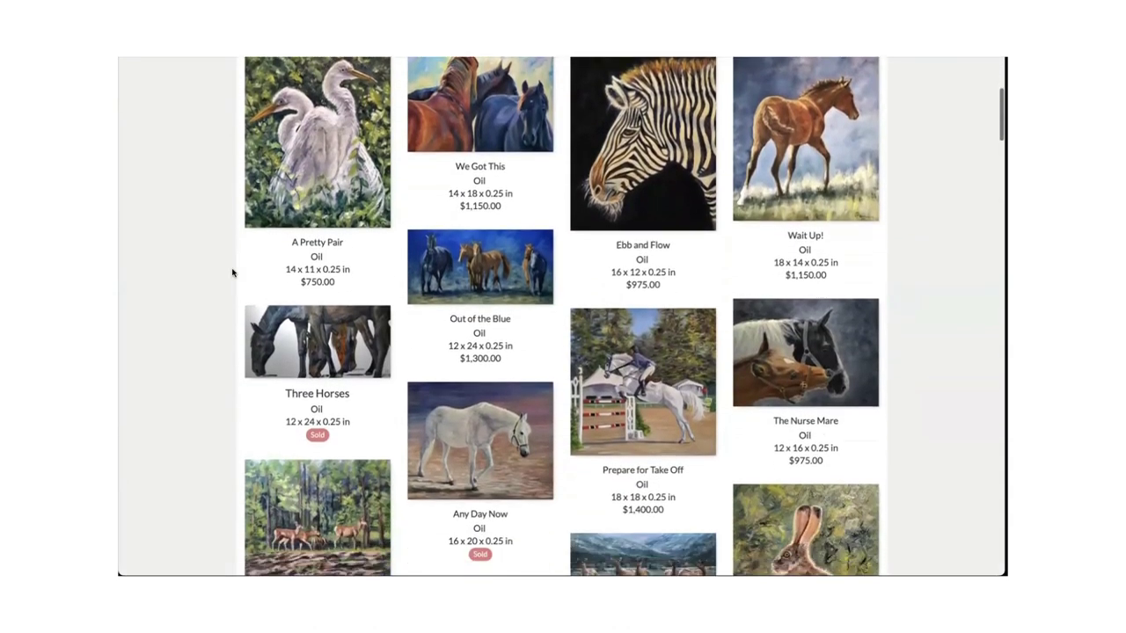
{"action": "scroll", "coordinate": [232, 272], "scroll_direction": "down", "scroll_amount": 7}
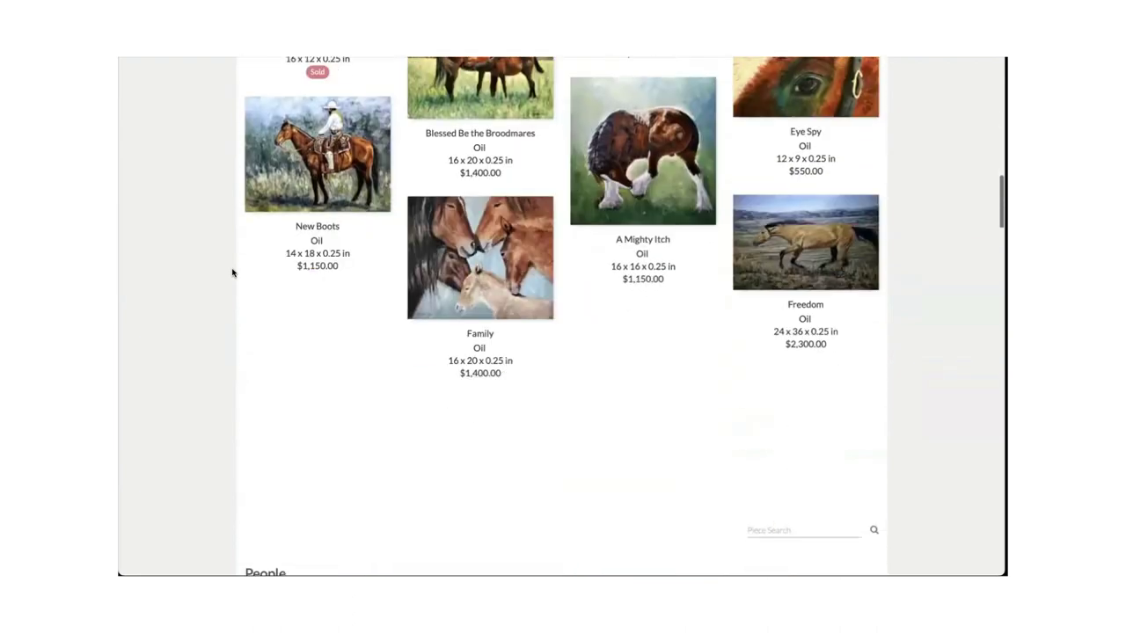
{"action": "scroll", "coordinate": [232, 273], "scroll_direction": "up", "scroll_amount": 4}
{"action": "scroll", "coordinate": [232, 272], "scroll_direction": "up", "scroll_amount": 10}
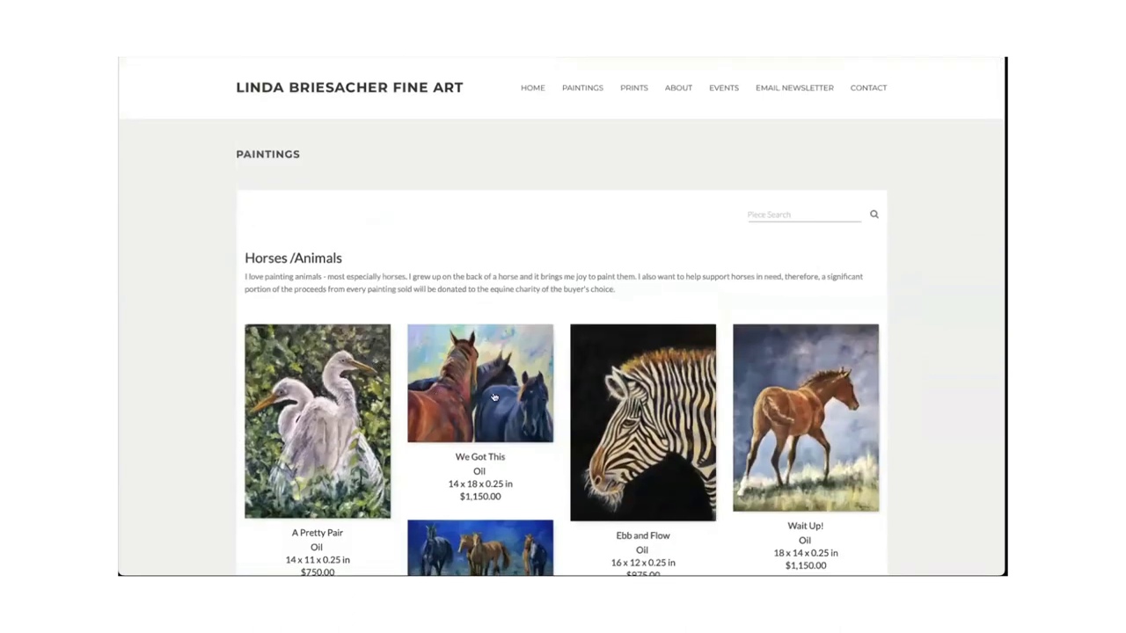
{"action": "scroll", "coordinate": [494, 397], "scroll_direction": "down", "scroll_amount": 18}
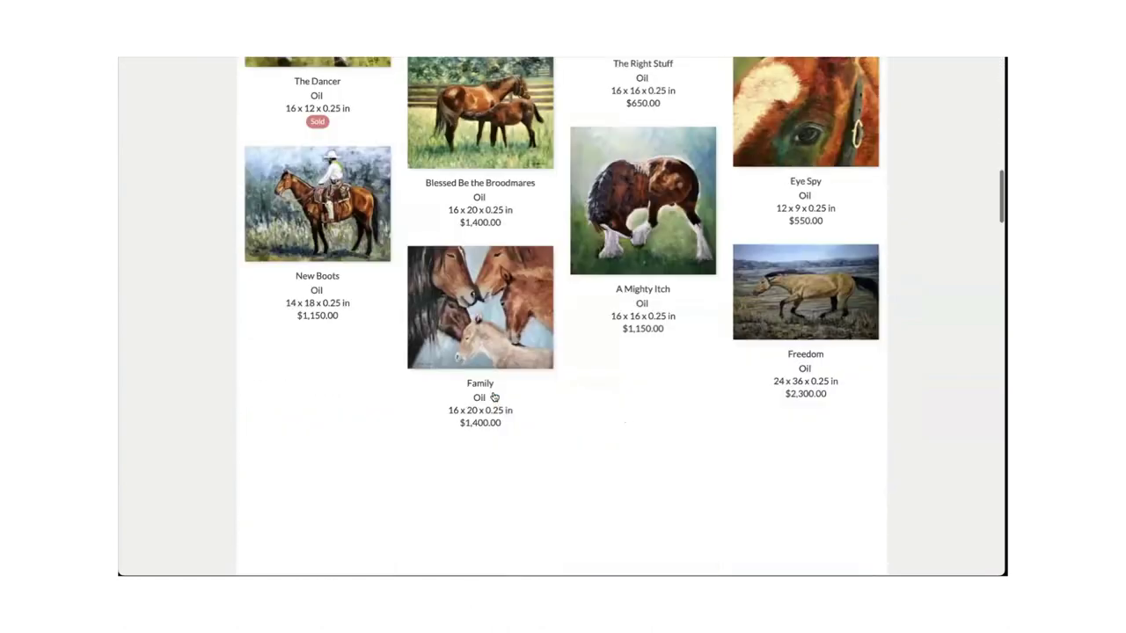
{"action": "scroll", "coordinate": [494, 397], "scroll_direction": "down", "scroll_amount": 1}
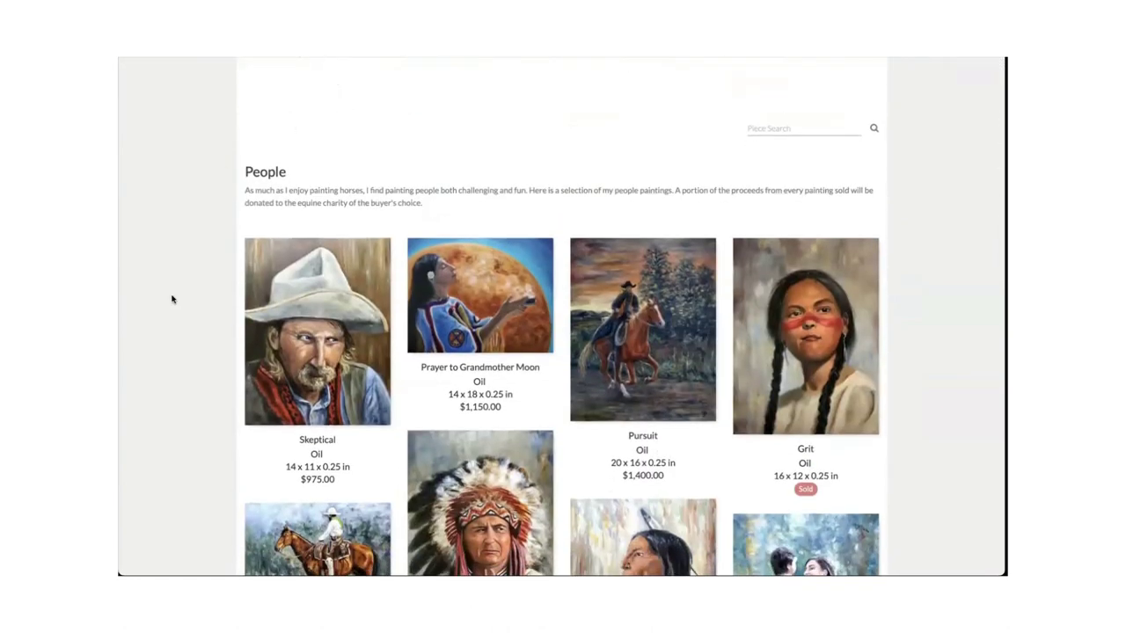
{"action": "scroll", "coordinate": [173, 299], "scroll_direction": "down", "scroll_amount": 15}
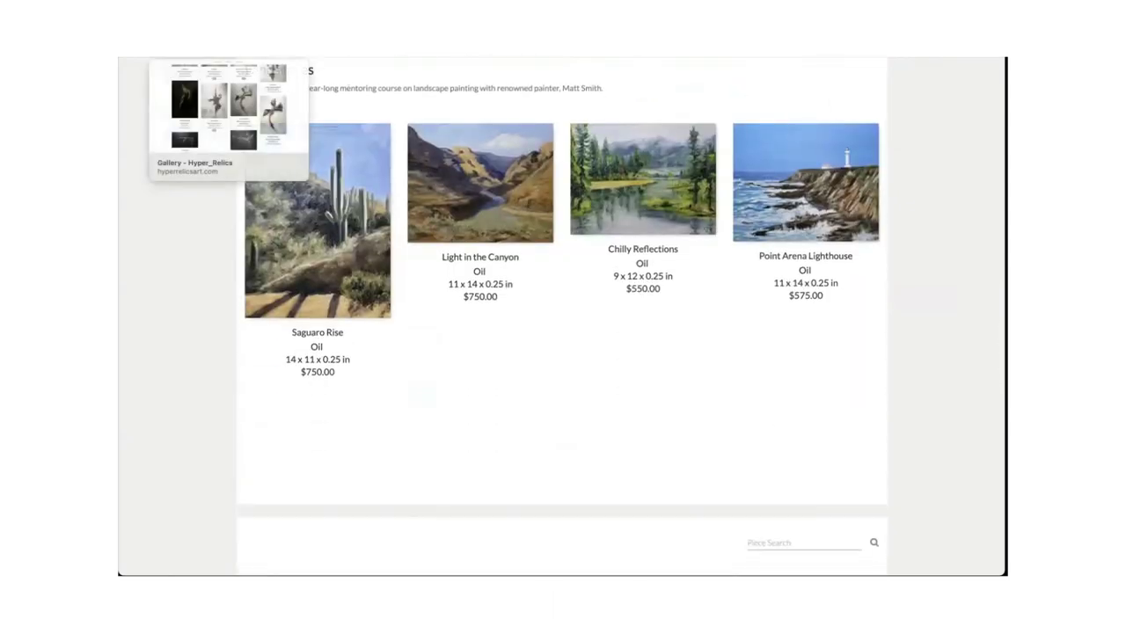
{"action": "left_click", "coordinate": [219, 44]}
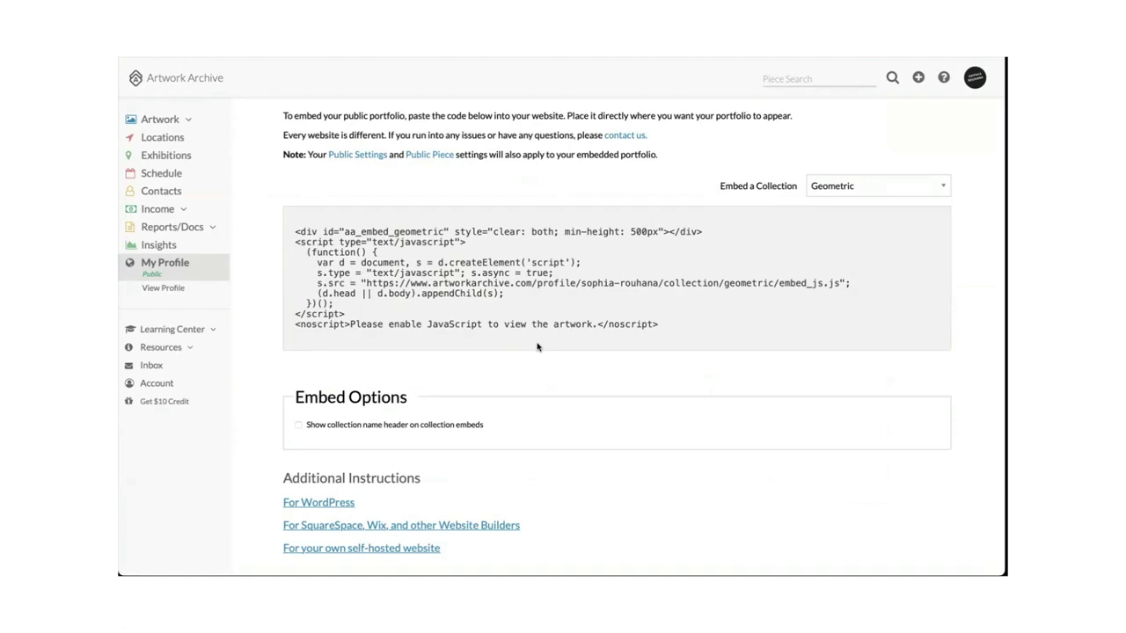
Look at the sold Average Dimensionality piece, then return to the 118-artwork Pieces grid.
{"action": "left_click", "coordinate": [163, 119]}
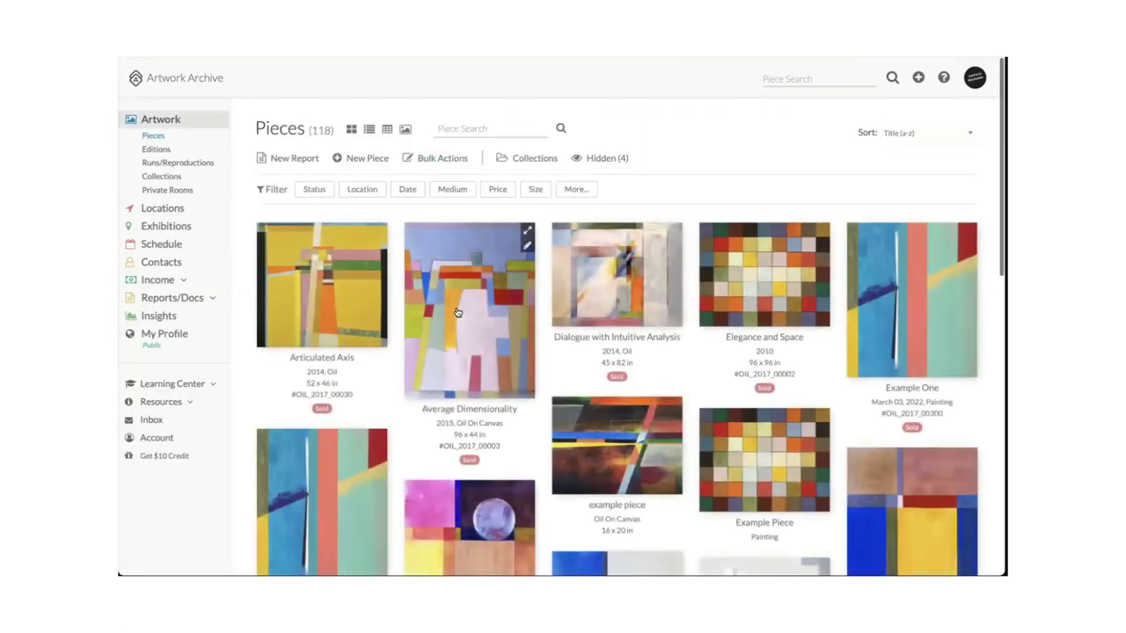
{"action": "left_click", "coordinate": [458, 312]}
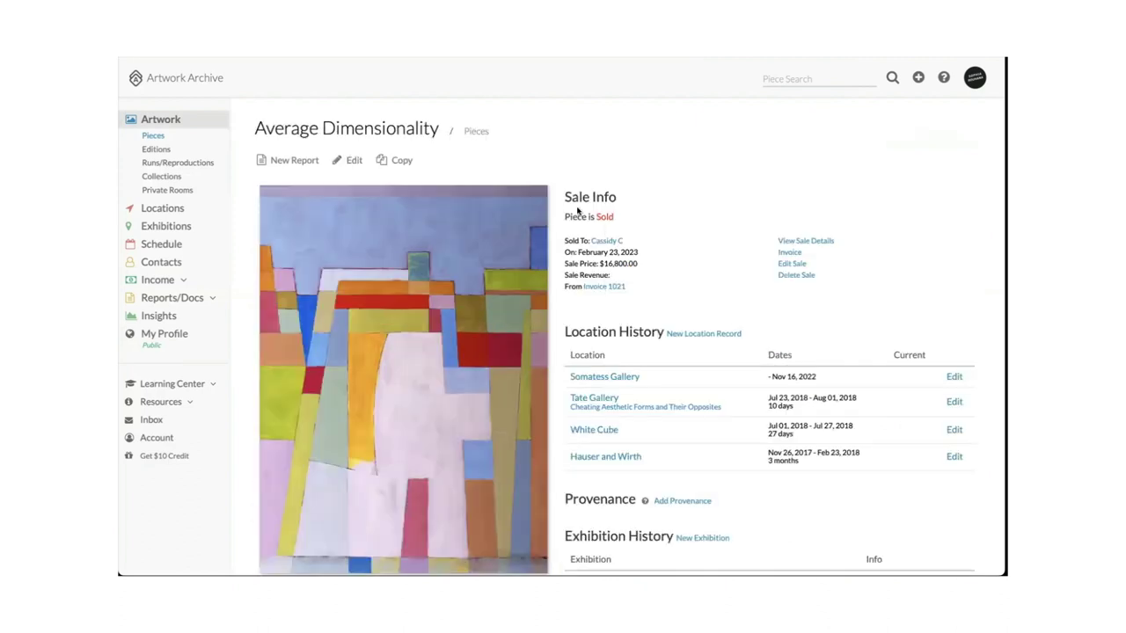
{"action": "scroll", "coordinate": [742, 295], "scroll_direction": "down", "scroll_amount": 1}
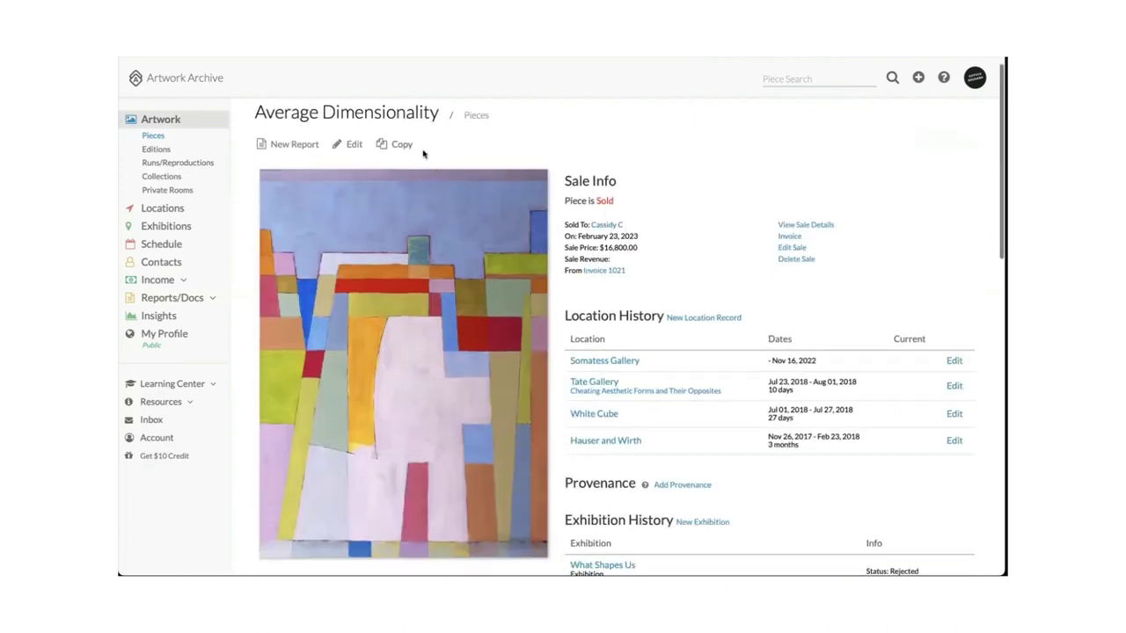
{"action": "key", "text": "alt+Left"}
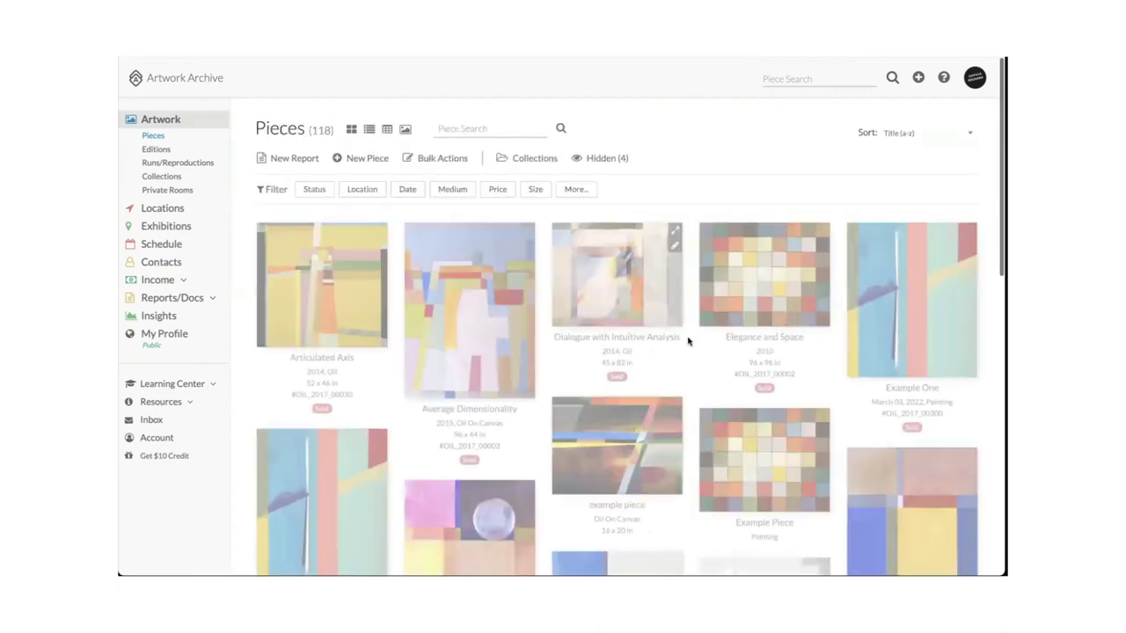
{"action": "scroll", "coordinate": [692, 387], "scroll_direction": "down", "scroll_amount": 2}
{"action": "scroll", "coordinate": [692, 387], "scroll_direction": "down", "scroll_amount": 2}
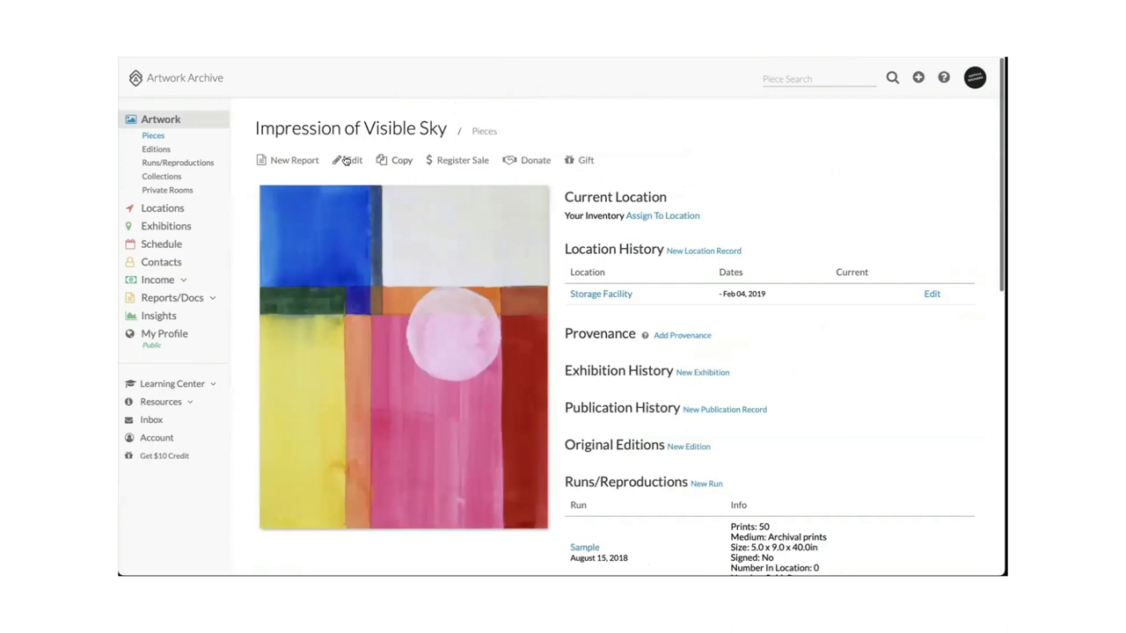
{"action": "left_click", "coordinate": [343, 161]}
{"action": "scroll", "coordinate": [754, 316], "scroll_direction": "down", "scroll_amount": 10}
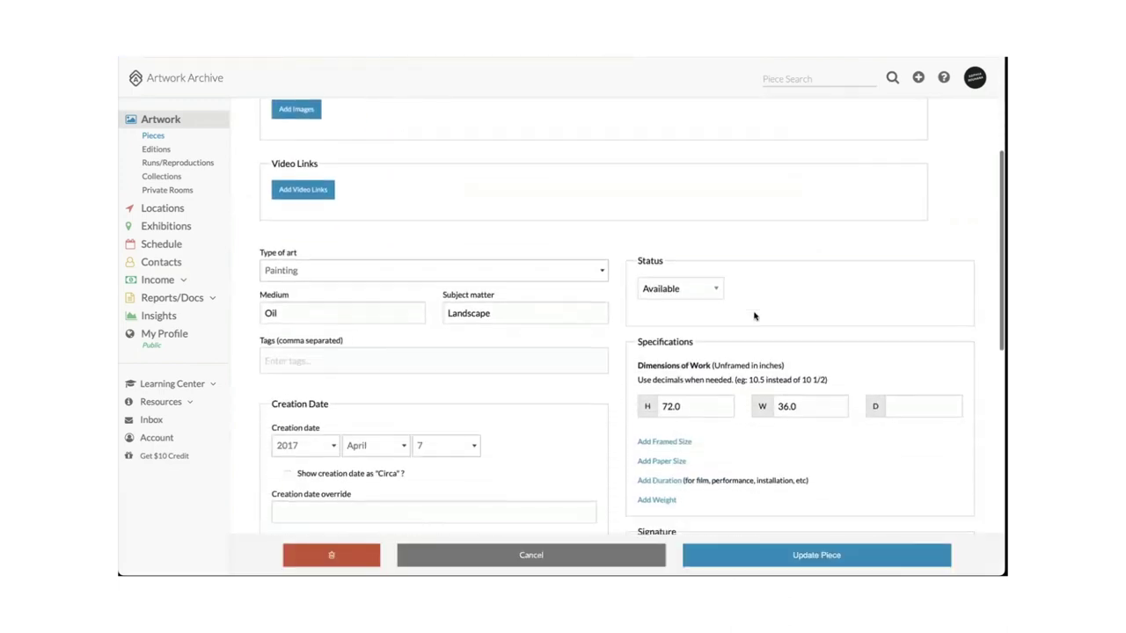
{"action": "scroll", "coordinate": [754, 315], "scroll_direction": "down", "scroll_amount": 2}
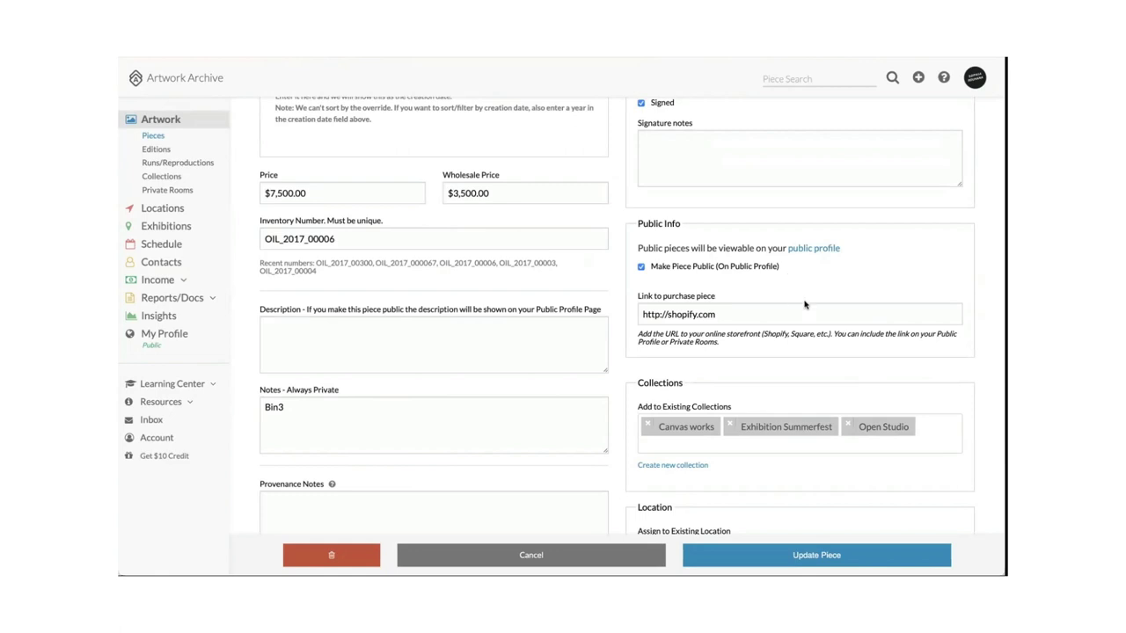
{"action": "left_click_drag", "start_coordinate": [745, 313], "coordinate": [641, 301]}
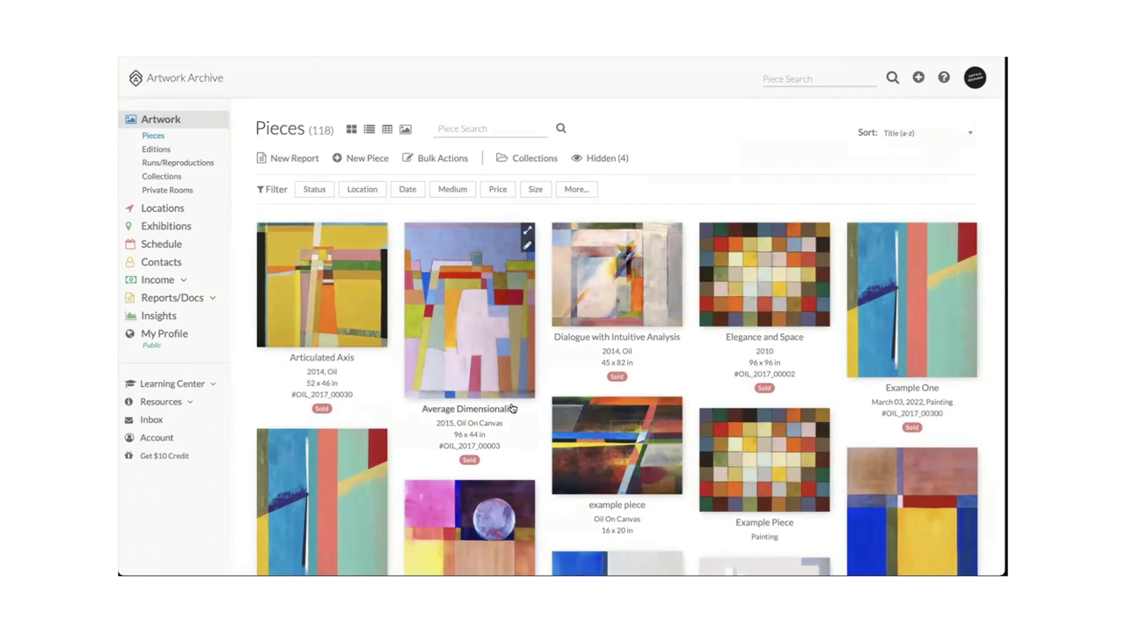
Open the Discovery artist listings from Resources and browse the portfolios.
{"action": "left_click", "coordinate": [186, 402]}
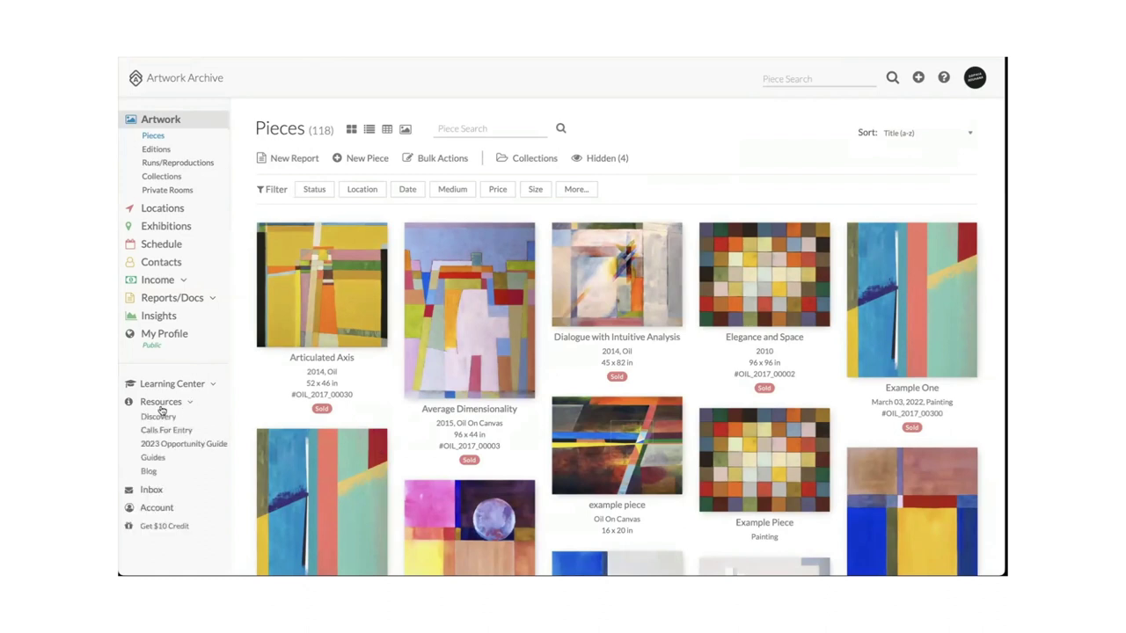
{"action": "left_click", "coordinate": [154, 419]}
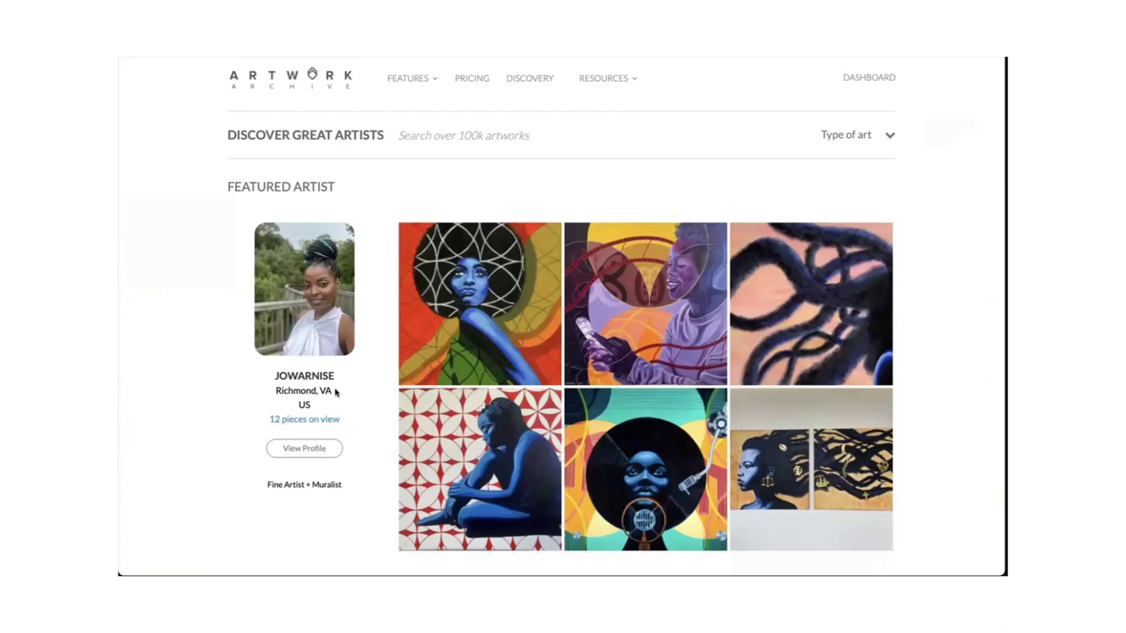
{"action": "scroll", "coordinate": [209, 361], "scroll_direction": "down", "scroll_amount": 3}
{"action": "scroll", "coordinate": [209, 360], "scroll_direction": "down", "scroll_amount": 5}
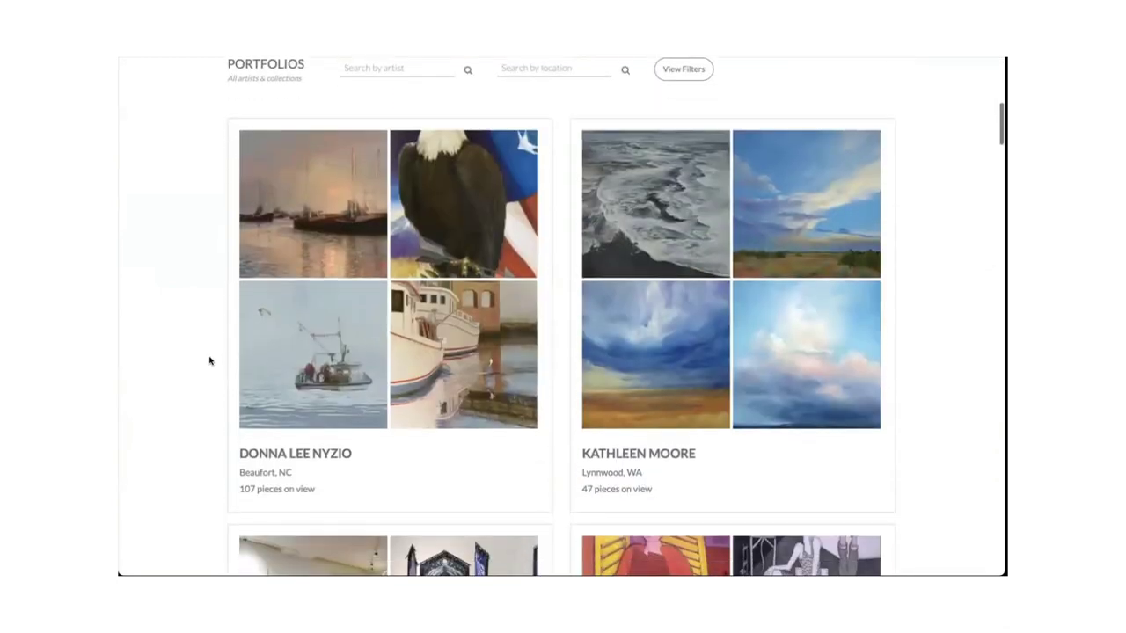
{"action": "scroll", "coordinate": [209, 361], "scroll_direction": "down", "scroll_amount": 2}
{"action": "scroll", "coordinate": [209, 360], "scroll_direction": "down", "scroll_amount": 3}
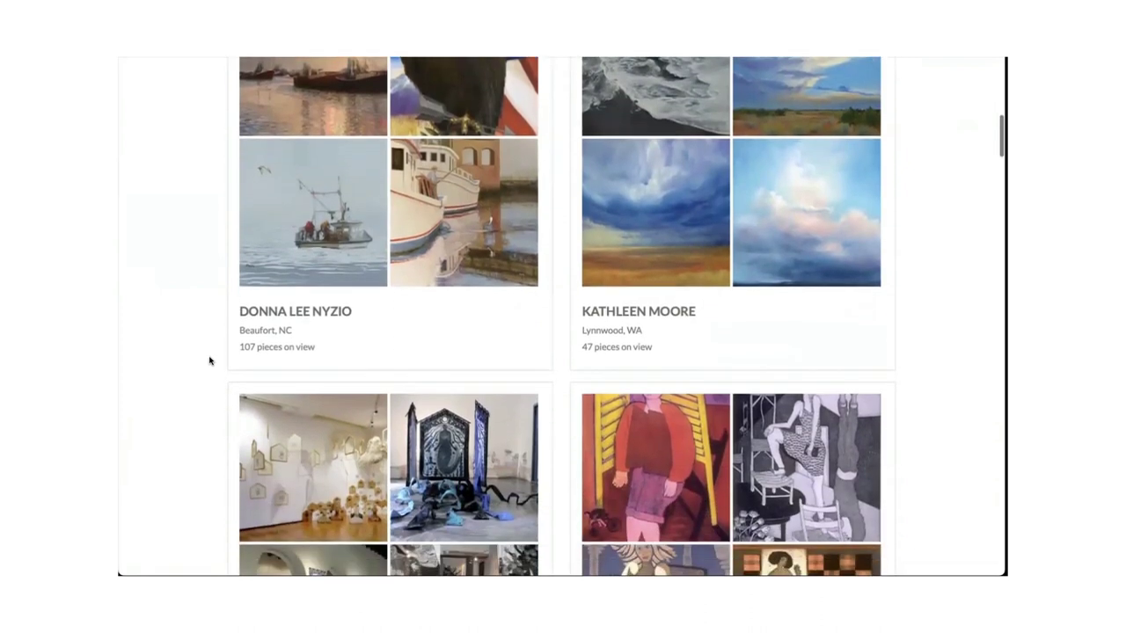
{"action": "scroll", "coordinate": [209, 360], "scroll_direction": "down", "scroll_amount": 1}
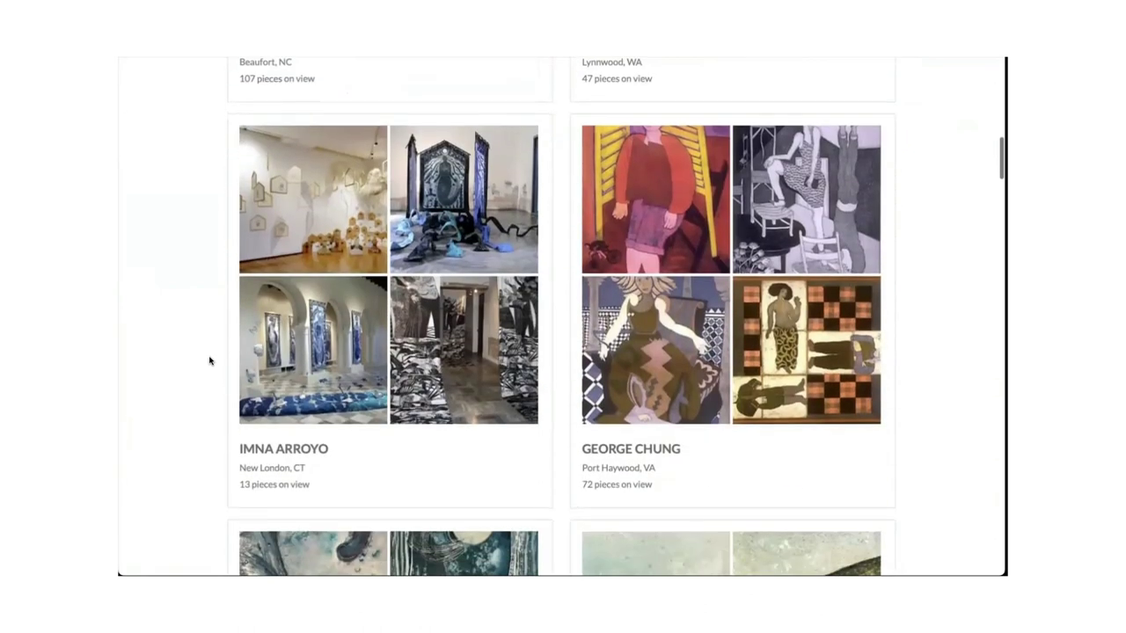
{"action": "scroll", "coordinate": [209, 361], "scroll_direction": "down", "scroll_amount": 1}
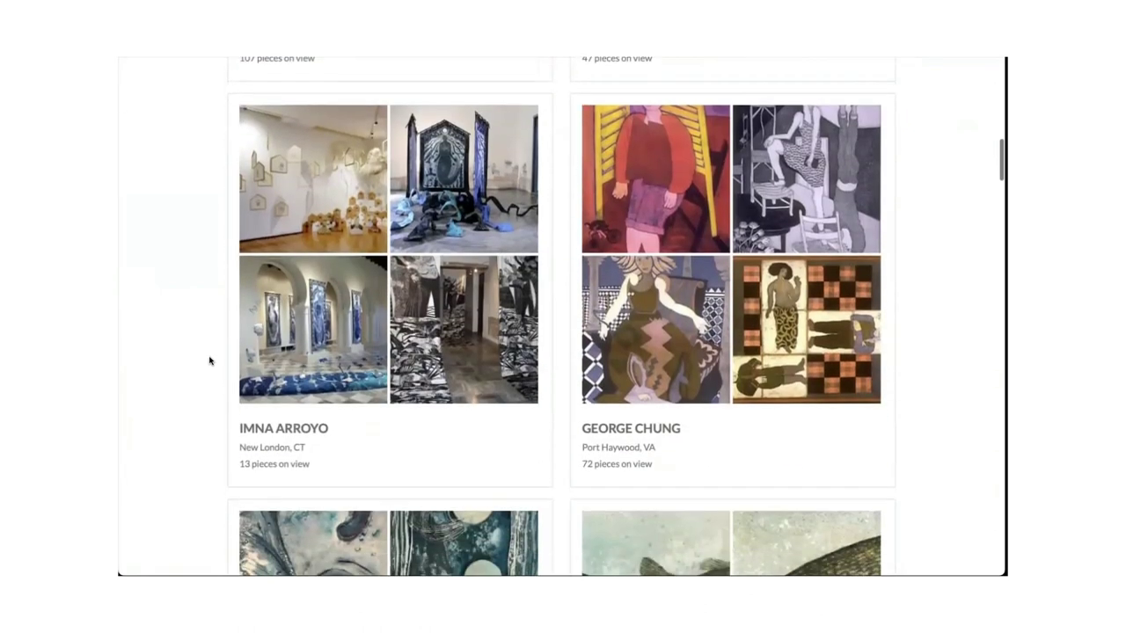
{"action": "scroll", "coordinate": [210, 360], "scroll_direction": "down", "scroll_amount": 1}
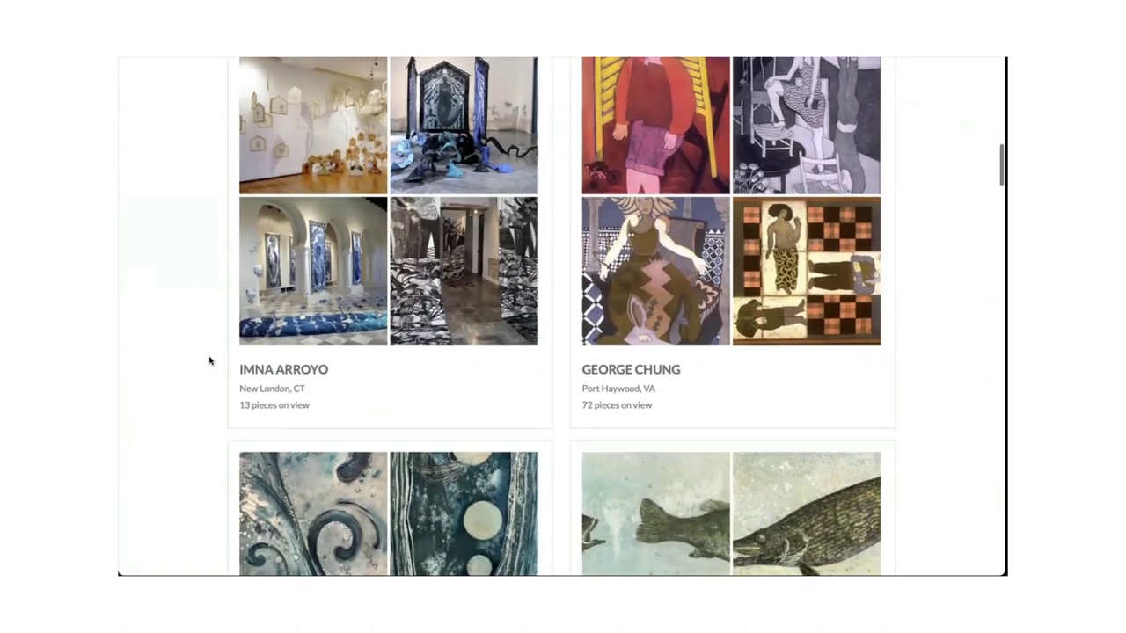
Finish browsing the Discover Great Artists listings and return to the Pieces tab.
{"action": "scroll", "coordinate": [209, 360], "scroll_direction": "down", "scroll_amount": 1}
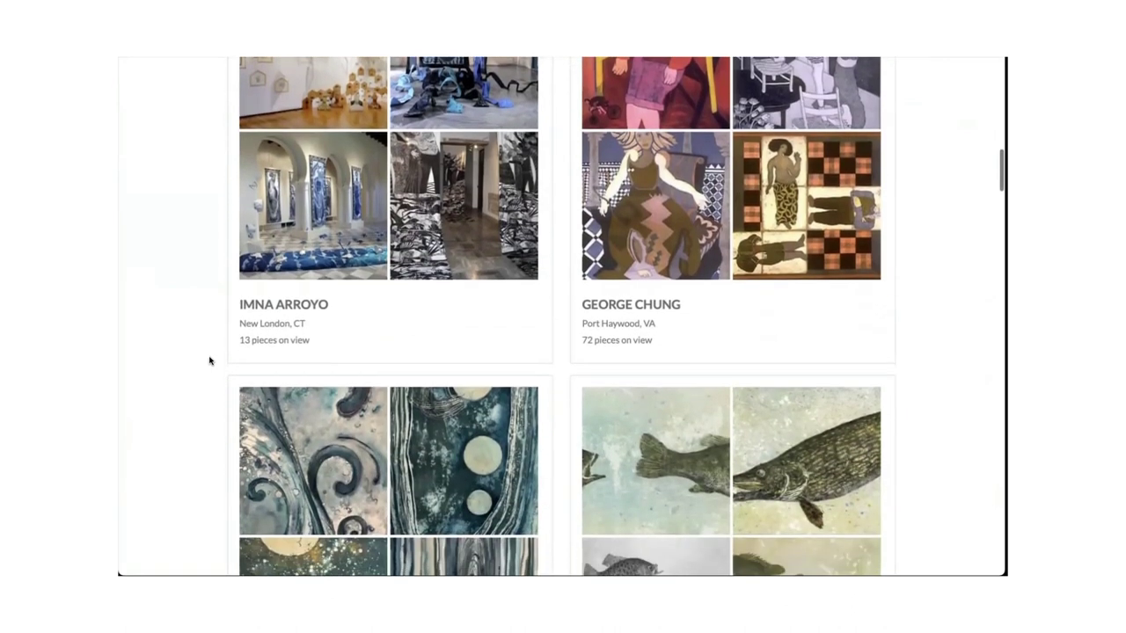
{"action": "scroll", "coordinate": [209, 361], "scroll_direction": "down", "scroll_amount": 3}
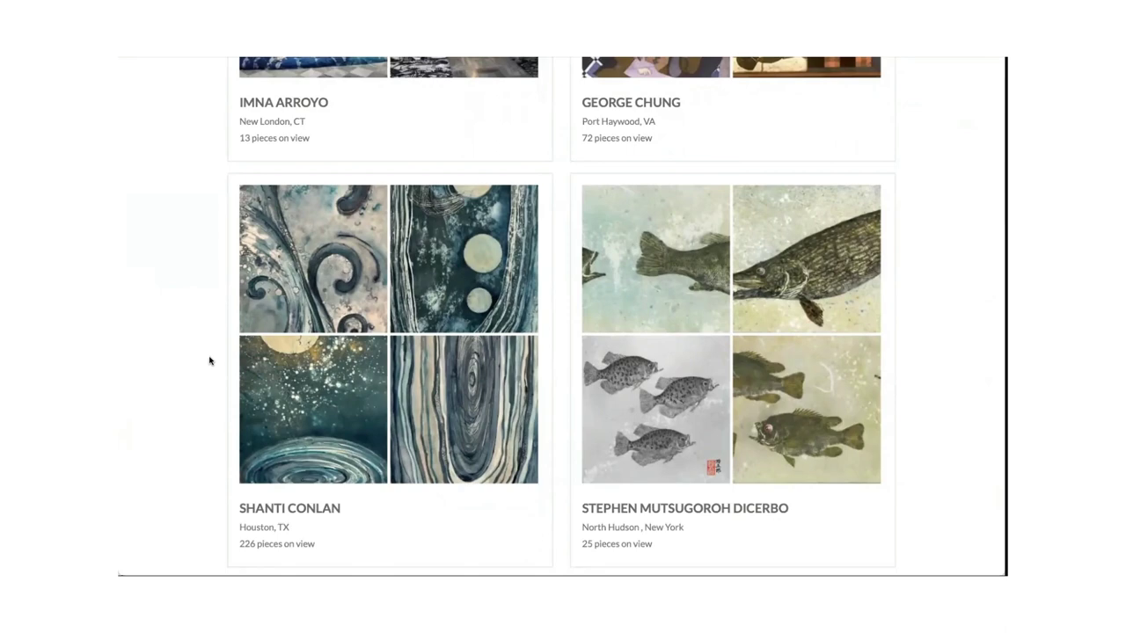
{"action": "scroll", "coordinate": [209, 361], "scroll_direction": "down", "scroll_amount": 4}
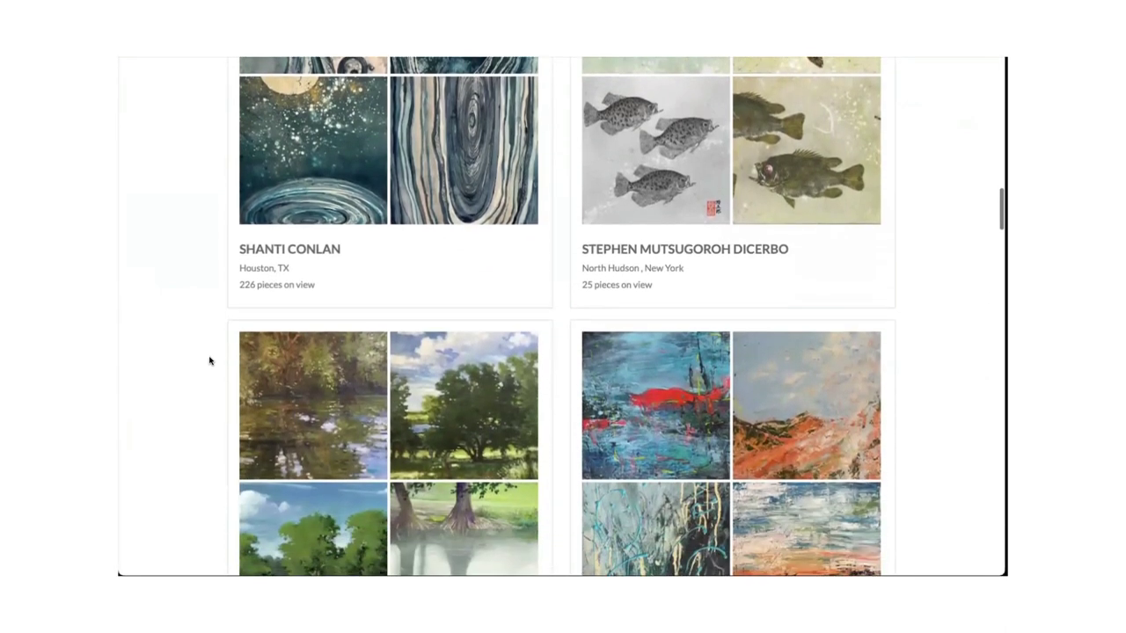
{"action": "scroll", "coordinate": [208, 359], "scroll_direction": "up", "scroll_amount": 15}
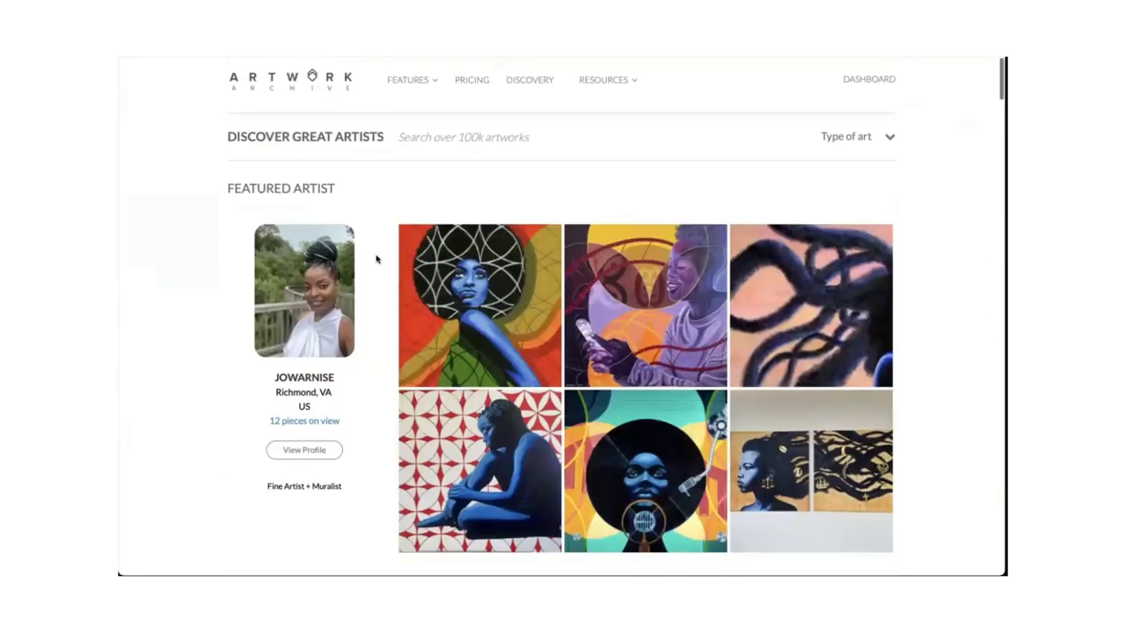
{"action": "left_click", "coordinate": [326, 57]}
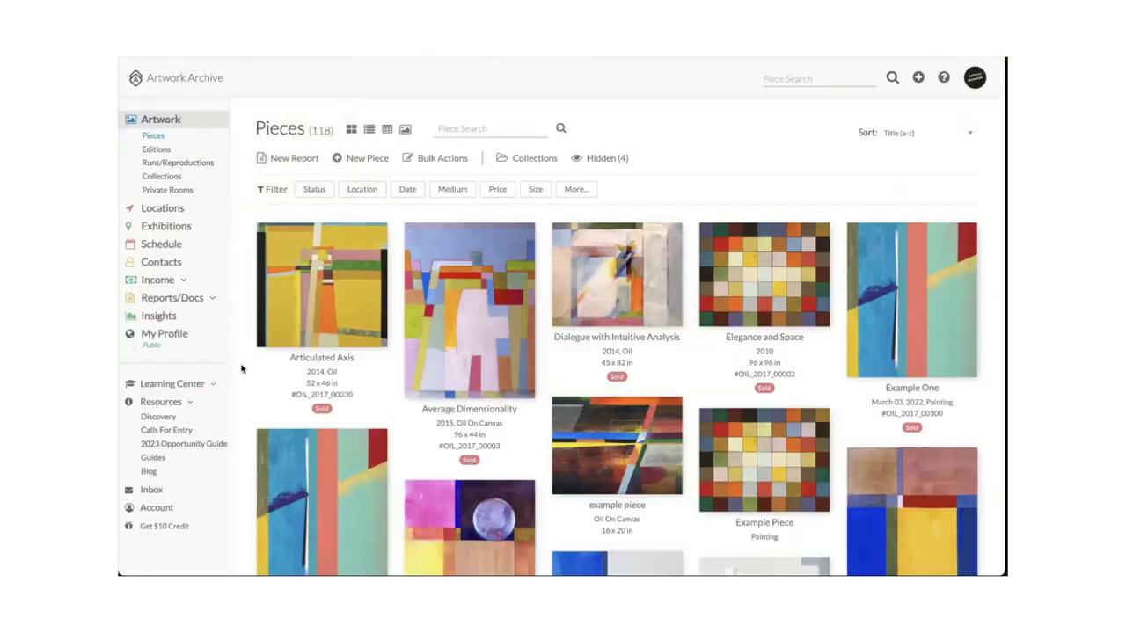
Show the New Report dropdown's report types above the Pieces grid.
{"action": "scroll", "coordinate": [242, 369], "scroll_direction": "down", "scroll_amount": 1}
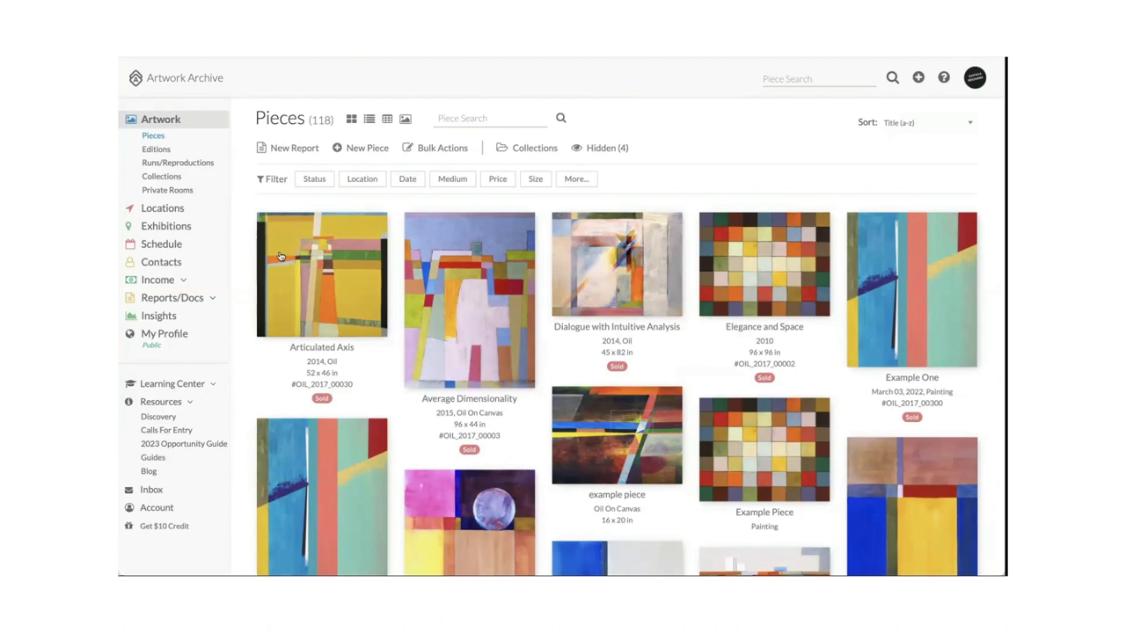
{"action": "left_click", "coordinate": [283, 151]}
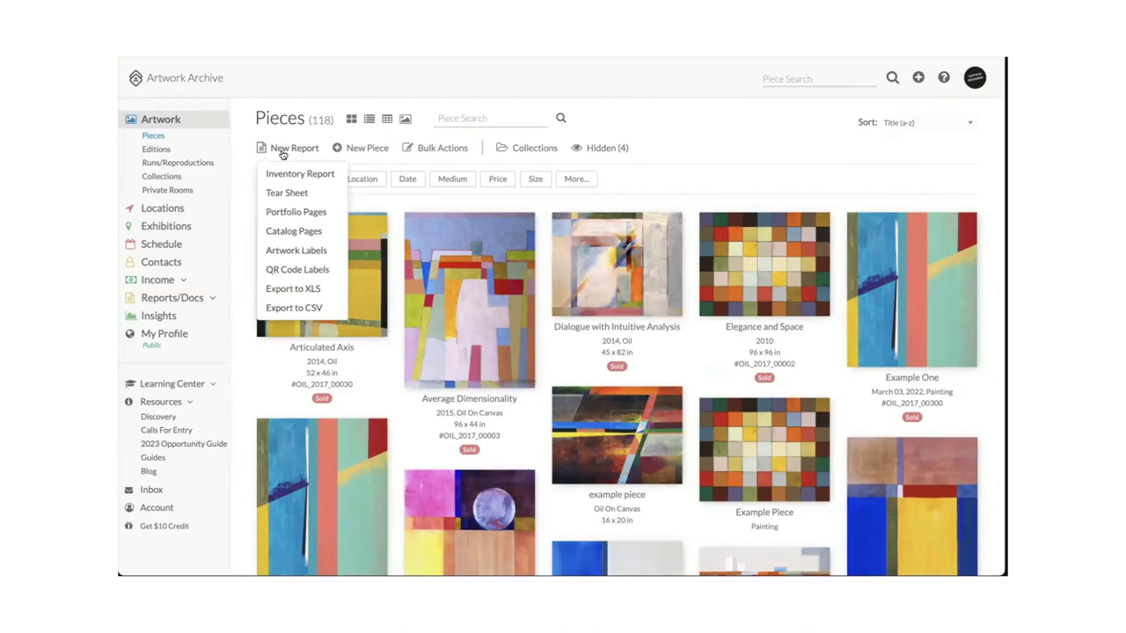
Start a QR Code Labels report and review its Internal Links and label-field options.
{"action": "left_click", "coordinate": [294, 271]}
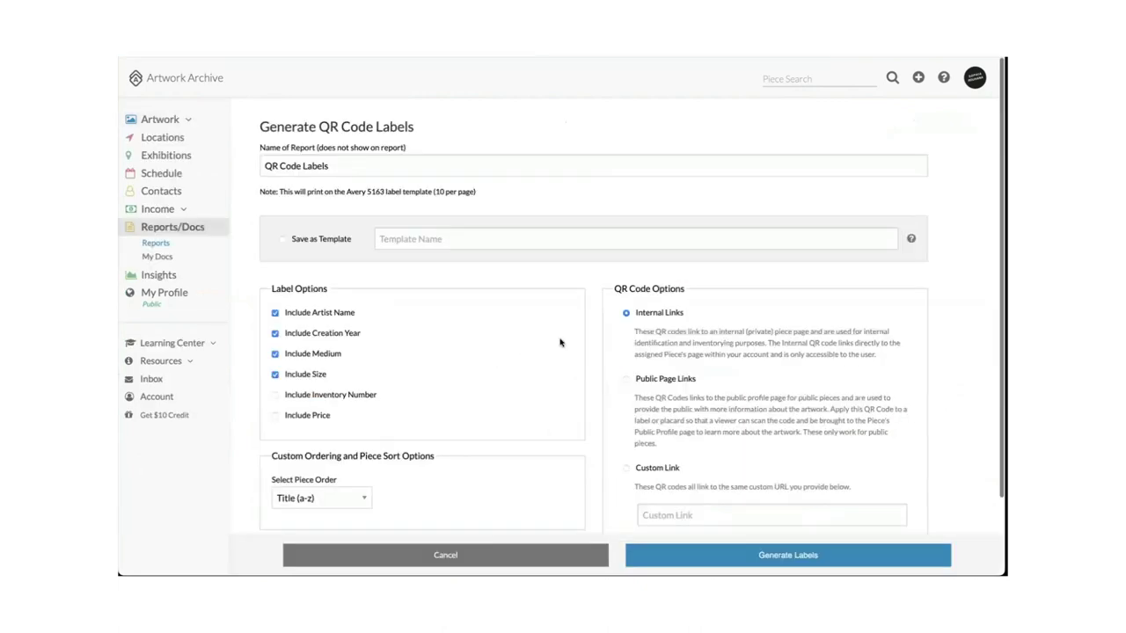
{"action": "scroll", "coordinate": [604, 381], "scroll_direction": "down", "scroll_amount": 2}
{"action": "scroll", "coordinate": [602, 380], "scroll_direction": "down", "scroll_amount": 3}
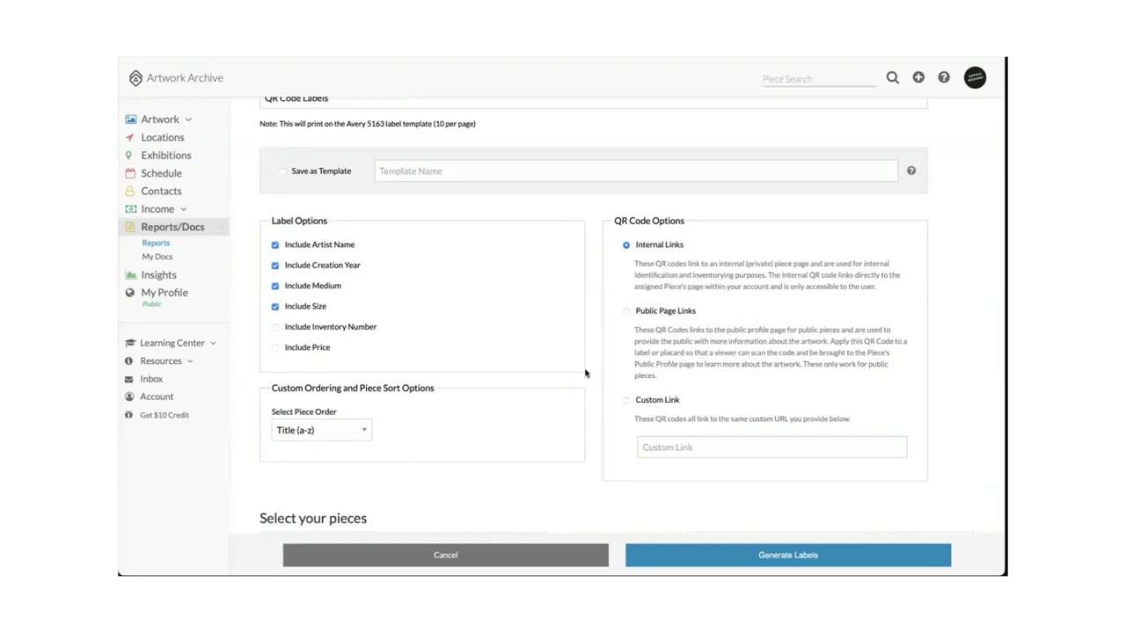
{"action": "scroll", "coordinate": [594, 348], "scroll_direction": "down", "scroll_amount": 1}
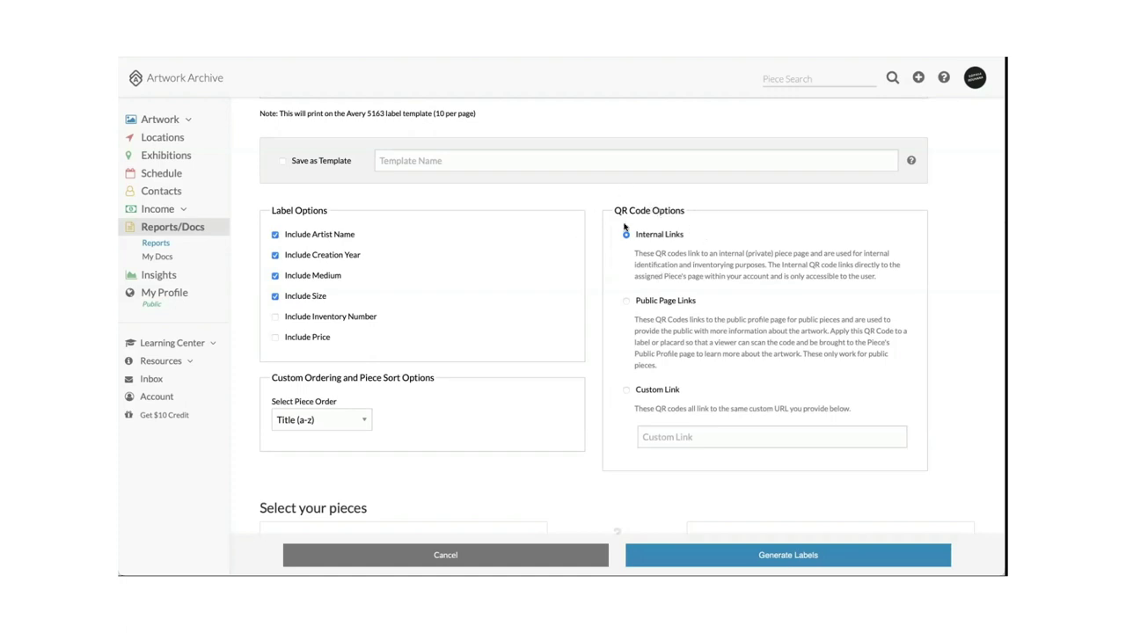
{"action": "scroll", "coordinate": [708, 260], "scroll_direction": "down", "scroll_amount": 1}
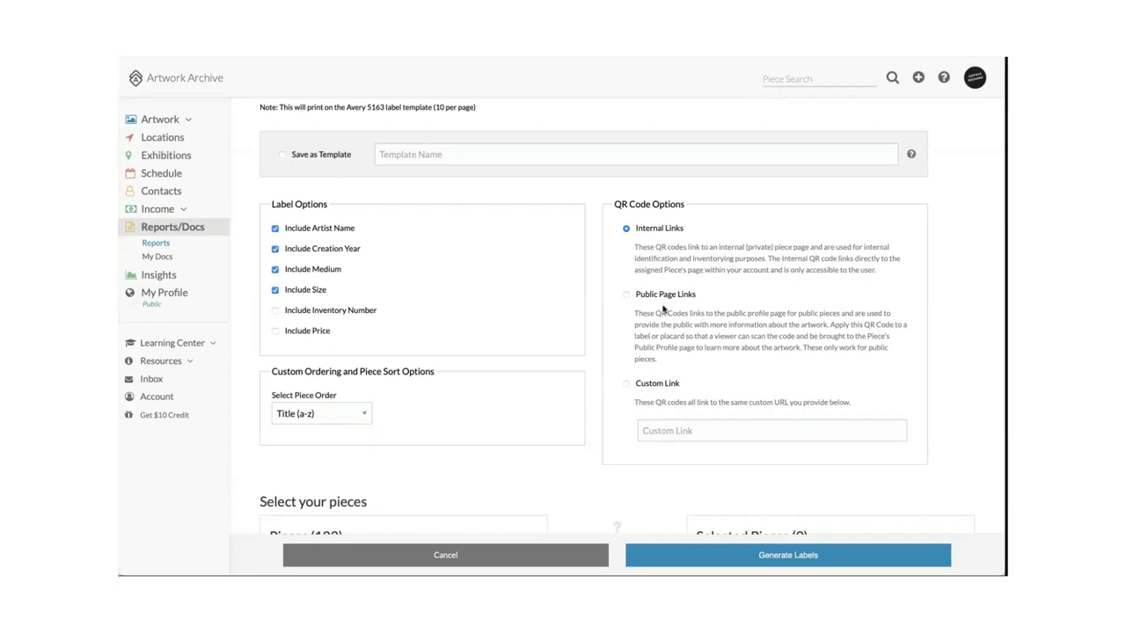
{"action": "scroll", "coordinate": [650, 413], "scroll_direction": "down", "scroll_amount": 1}
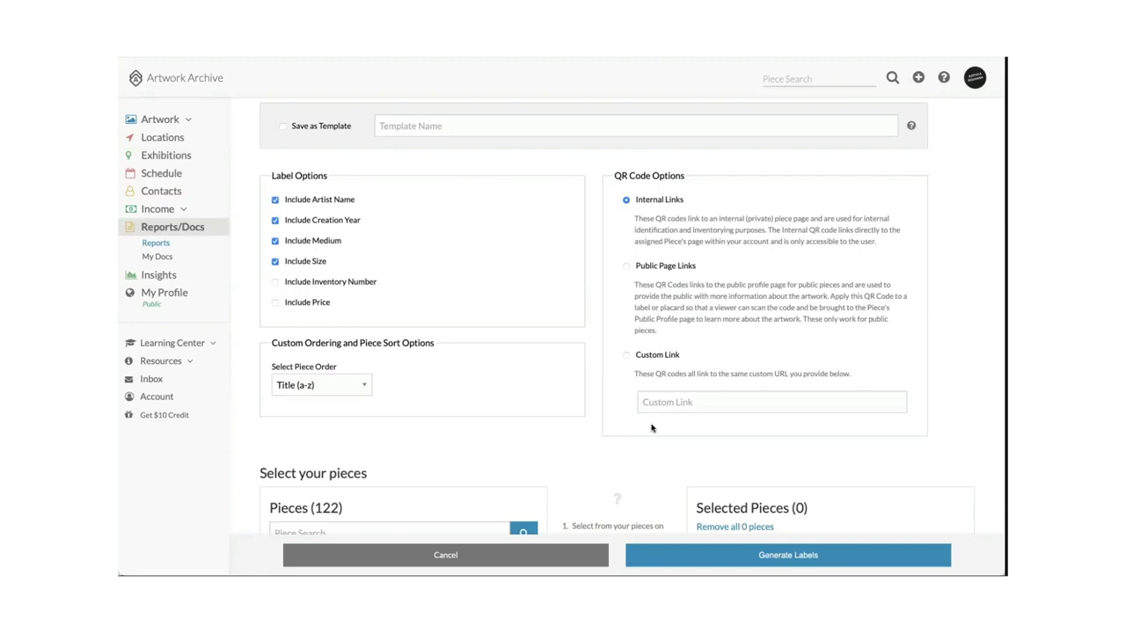
{"action": "scroll", "coordinate": [633, 426], "scroll_direction": "down", "scroll_amount": 1}
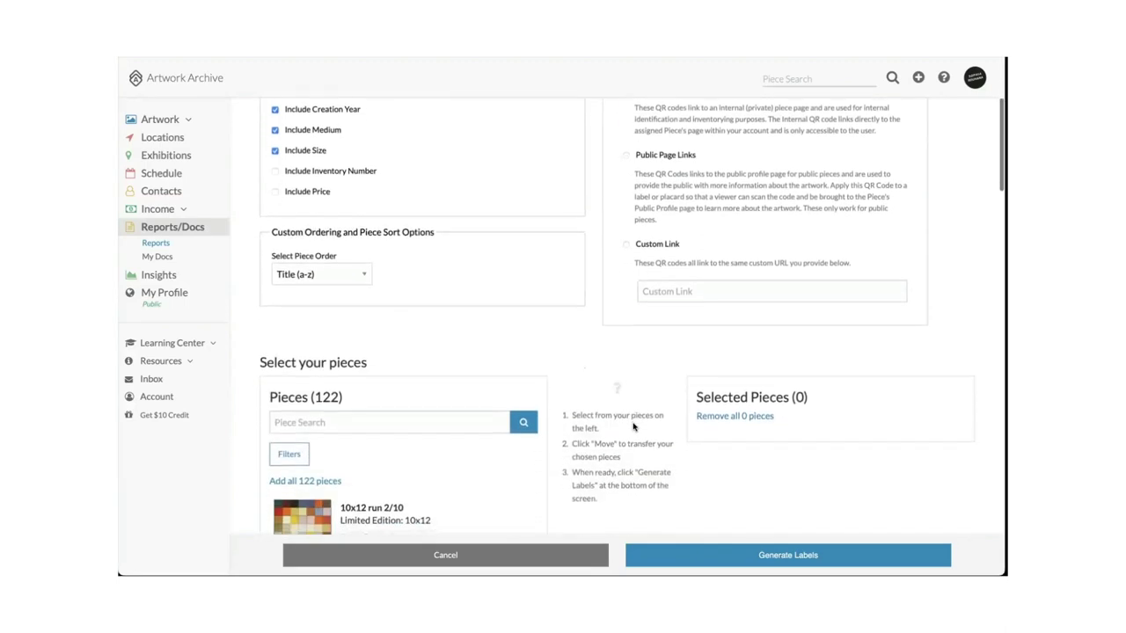
{"action": "scroll", "coordinate": [620, 413], "scroll_direction": "up", "scroll_amount": 3}
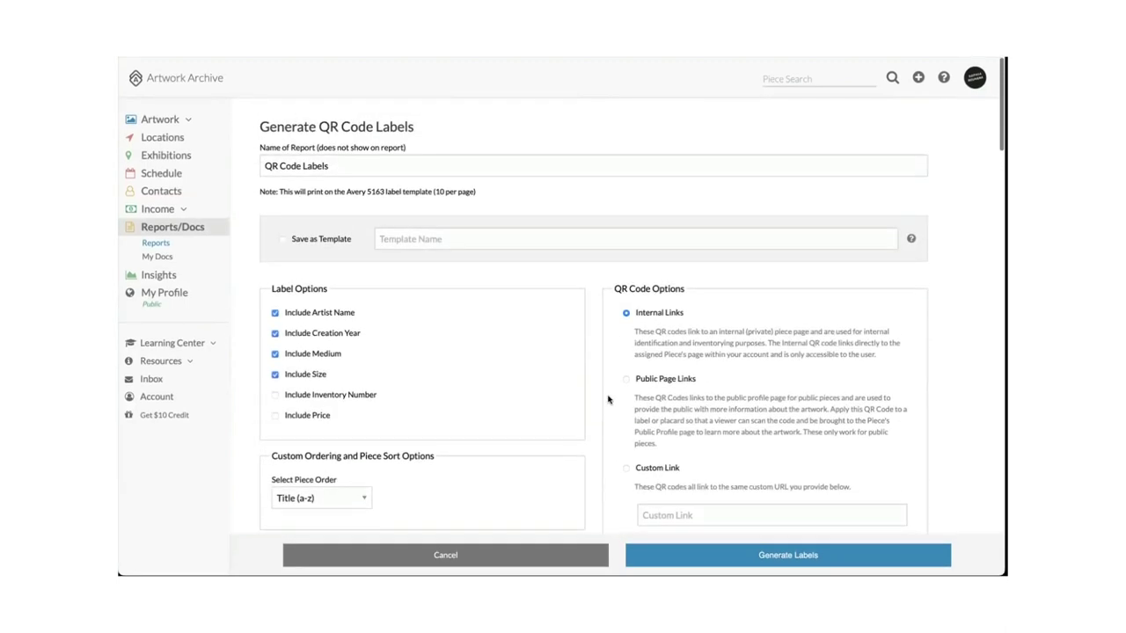